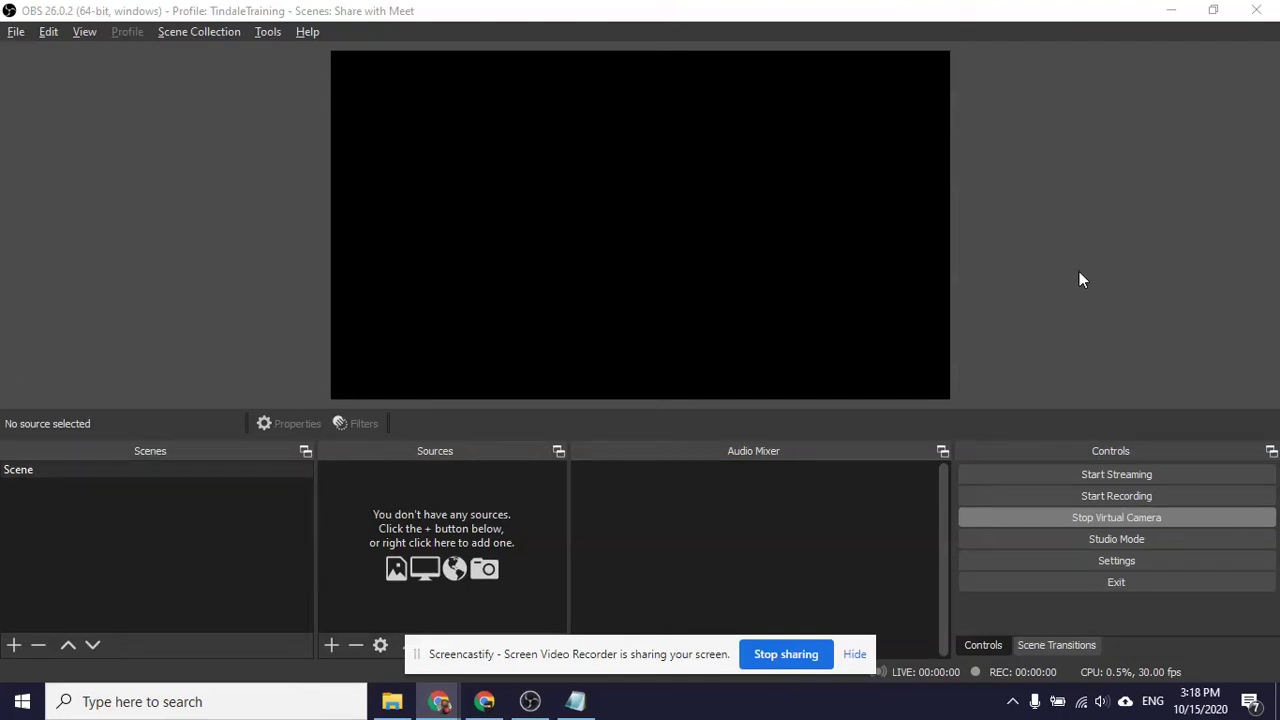
Dismiss the screen-sharing notification and stop OBS's virtual camera output.
click(854, 654)
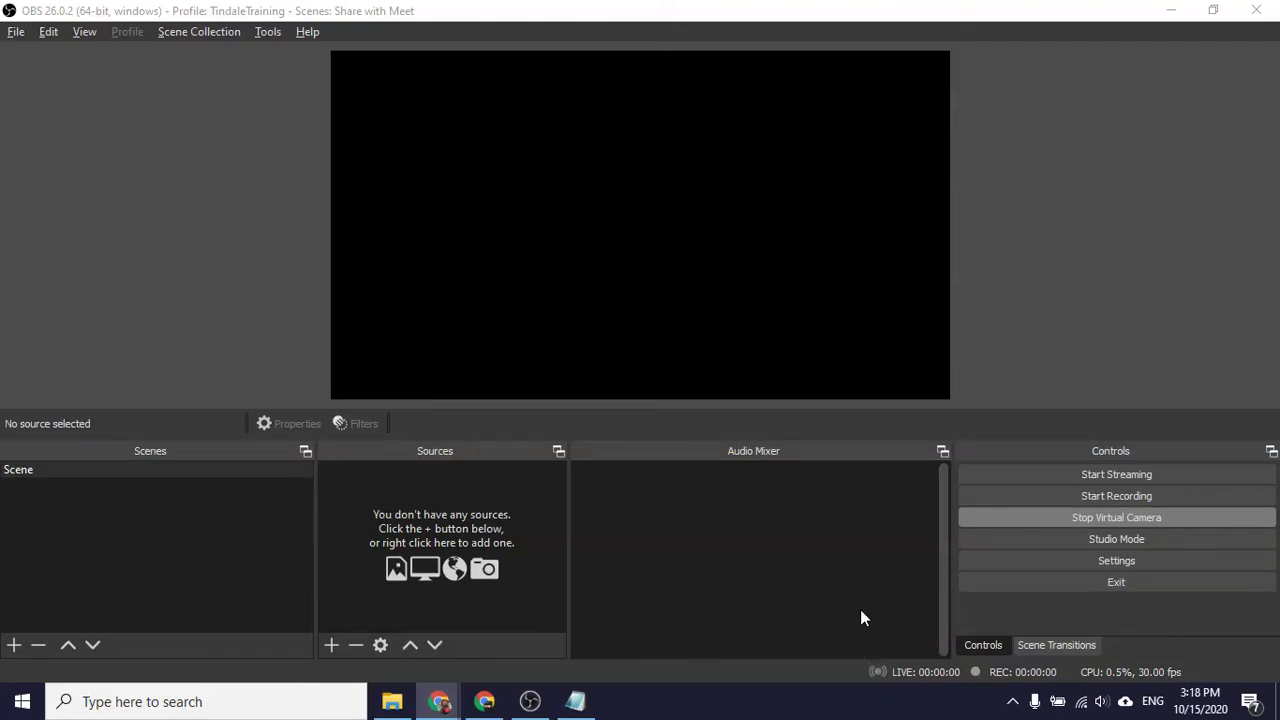
click(1083, 517)
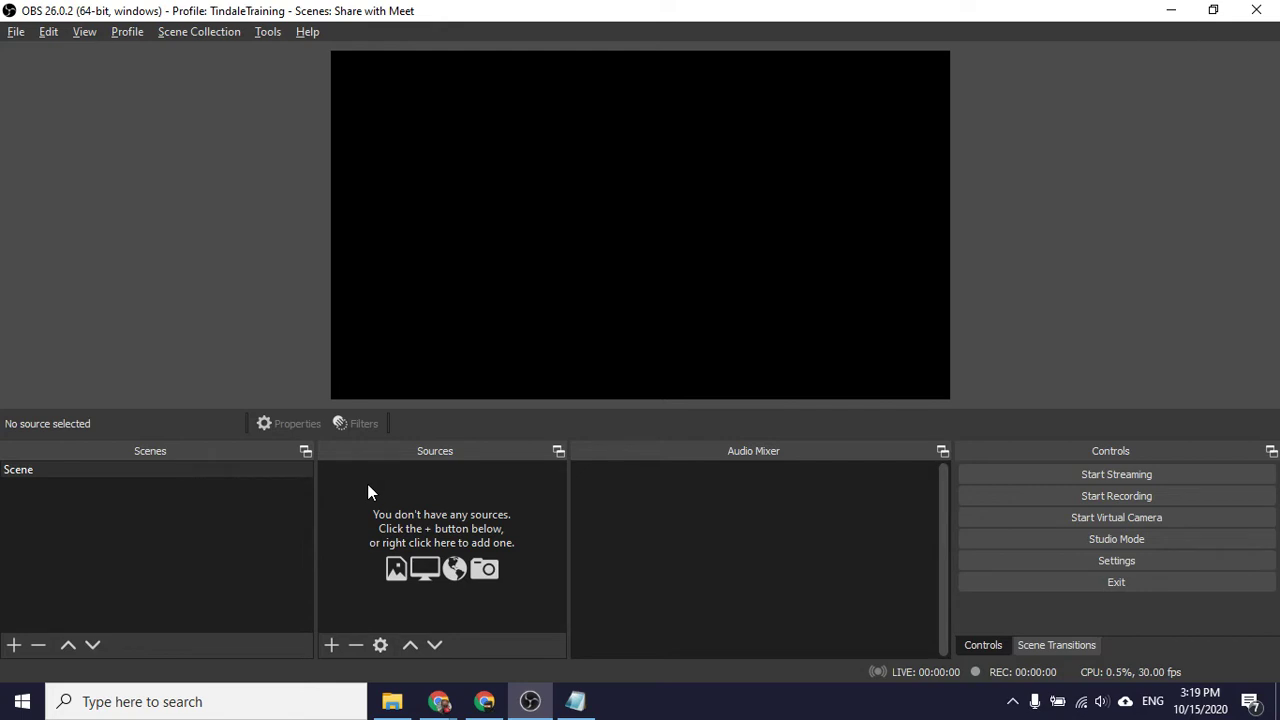
Add a Video Capture Device source named 'webcam' and accept its properties.
right_click(443, 487)
mouse_move(491, 502)
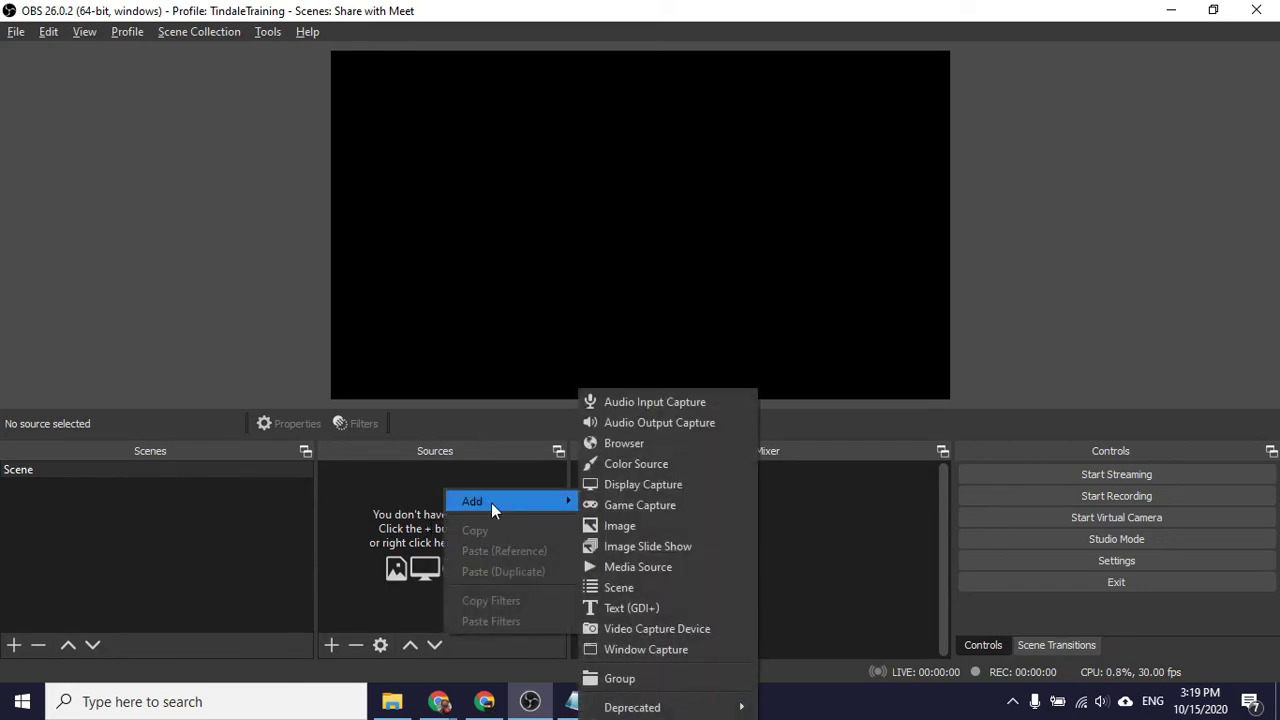
click(678, 628)
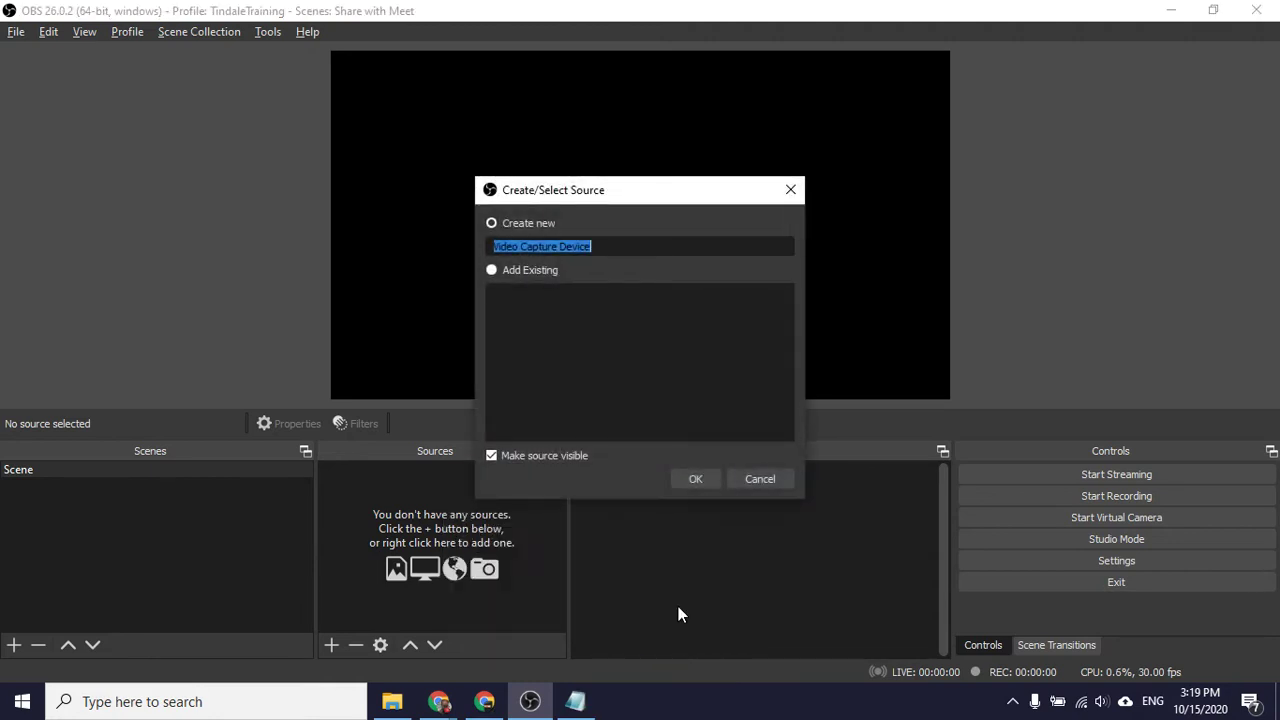
text(webcam)
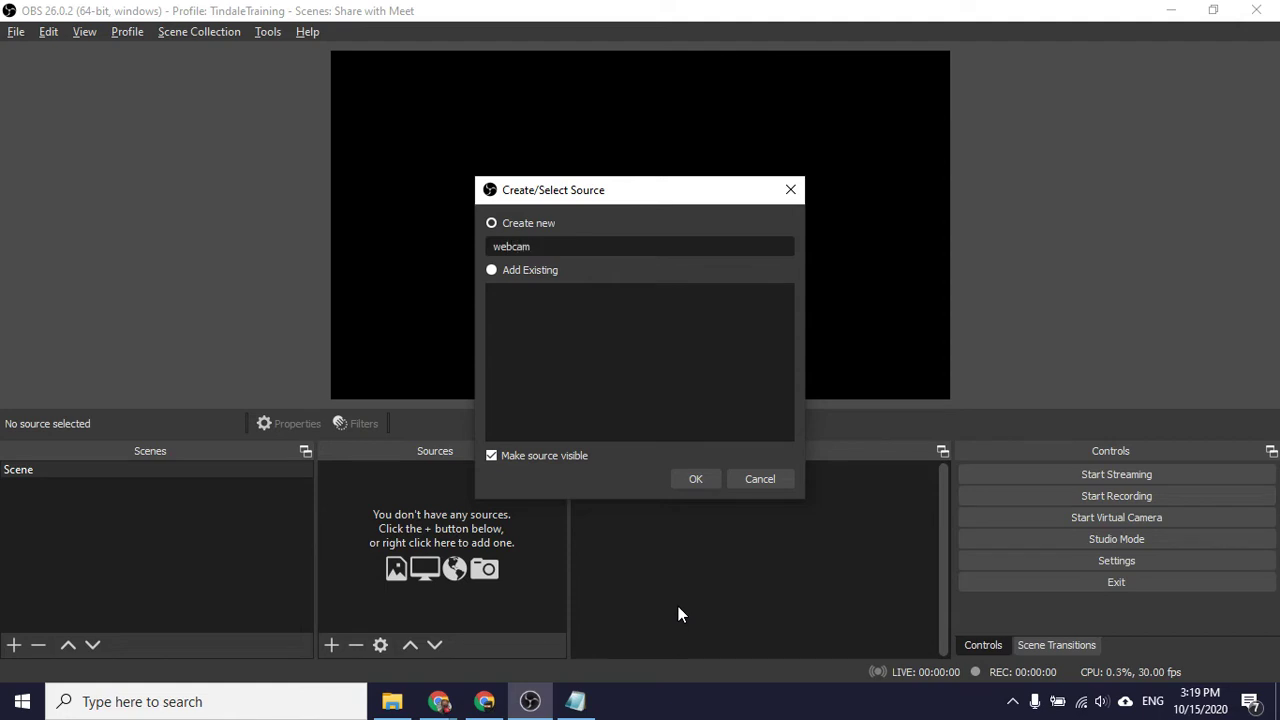
click(695, 480)
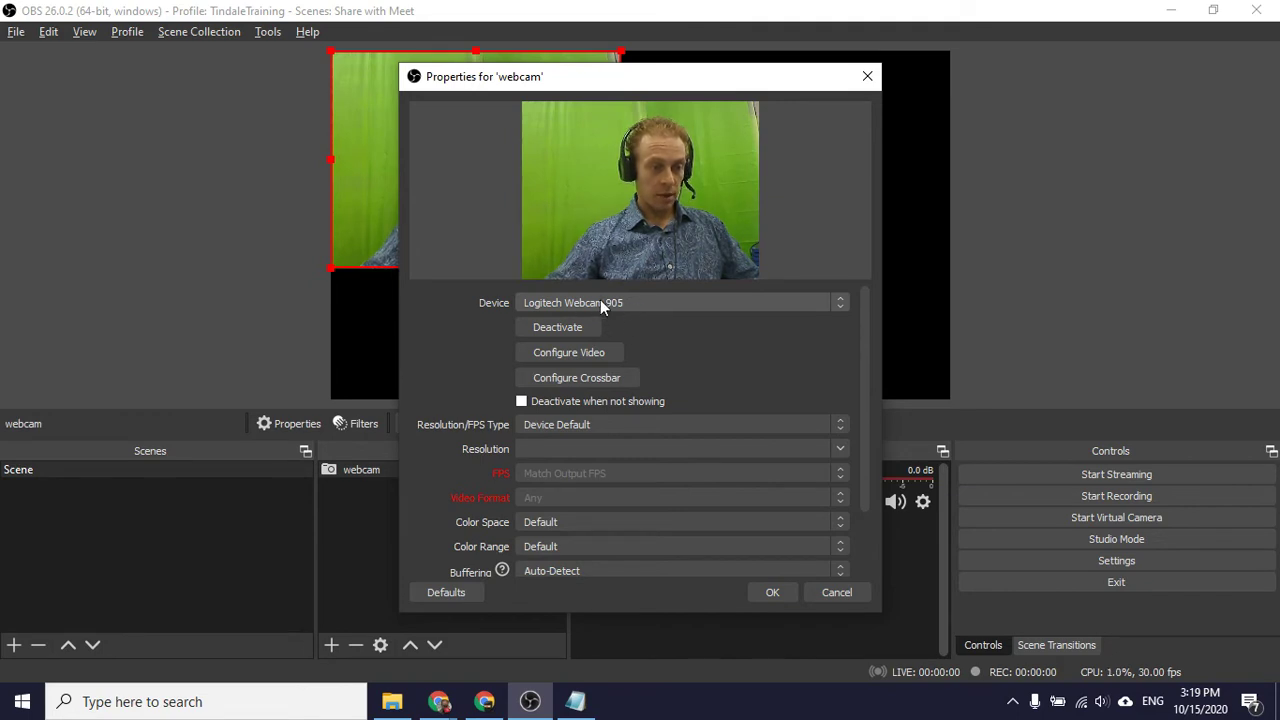
click(770, 592)
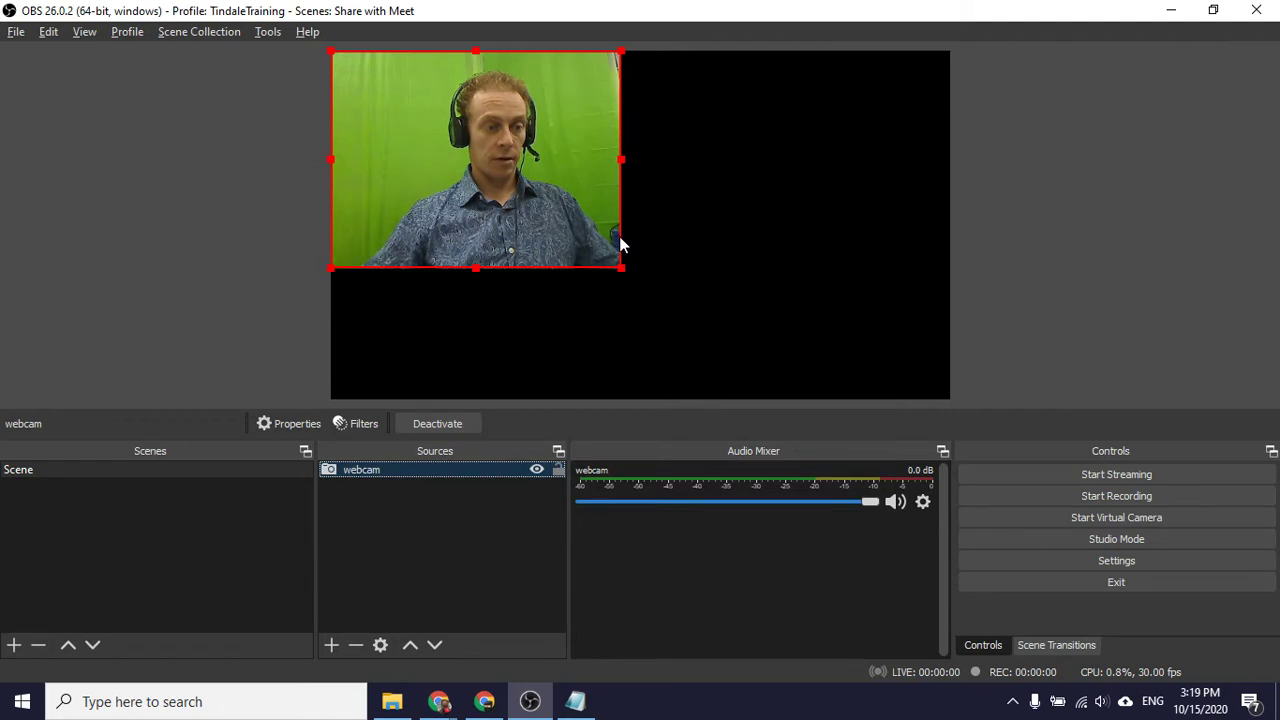
Stretch the webcam feed across the whole canvas, start the virtual camera, and bring Chrome forward.
drag(529, 166, 722, 163)
drag(817, 270, 965, 380)
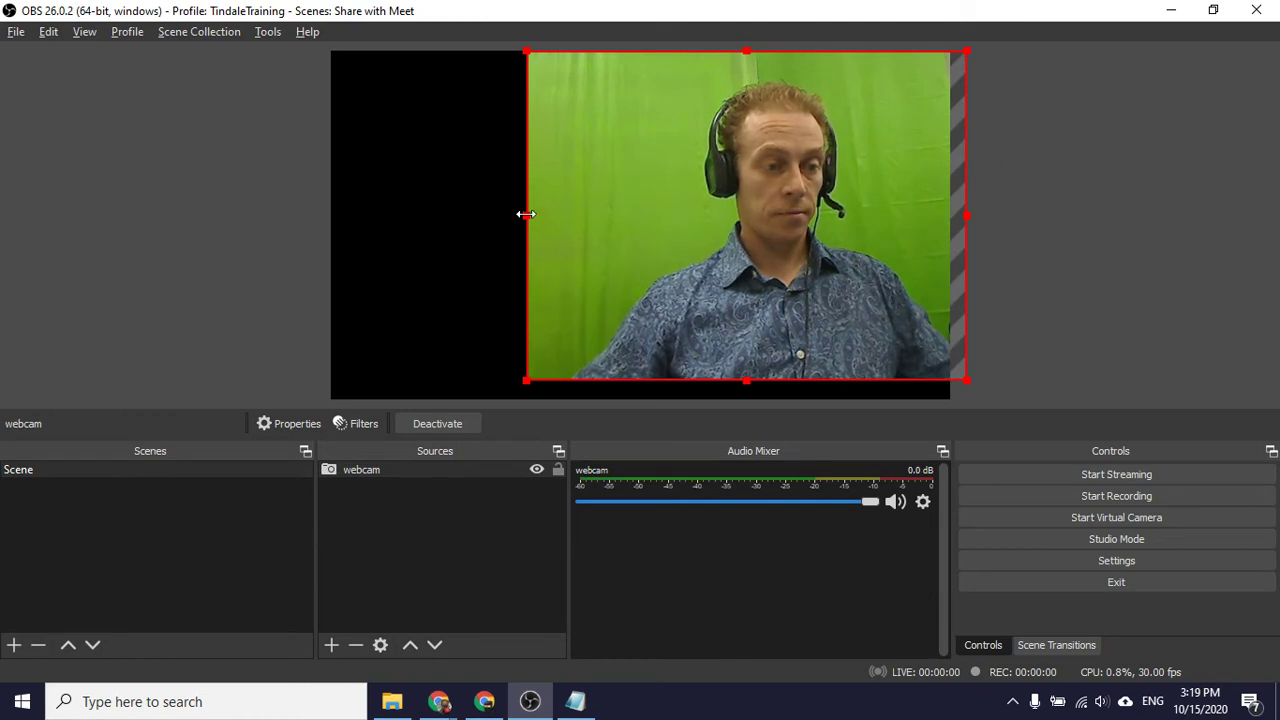
mouse_move(526, 214)
mouse_down()
mouse_move(306, 214)
mouse_move(531, 196)
mouse_up()
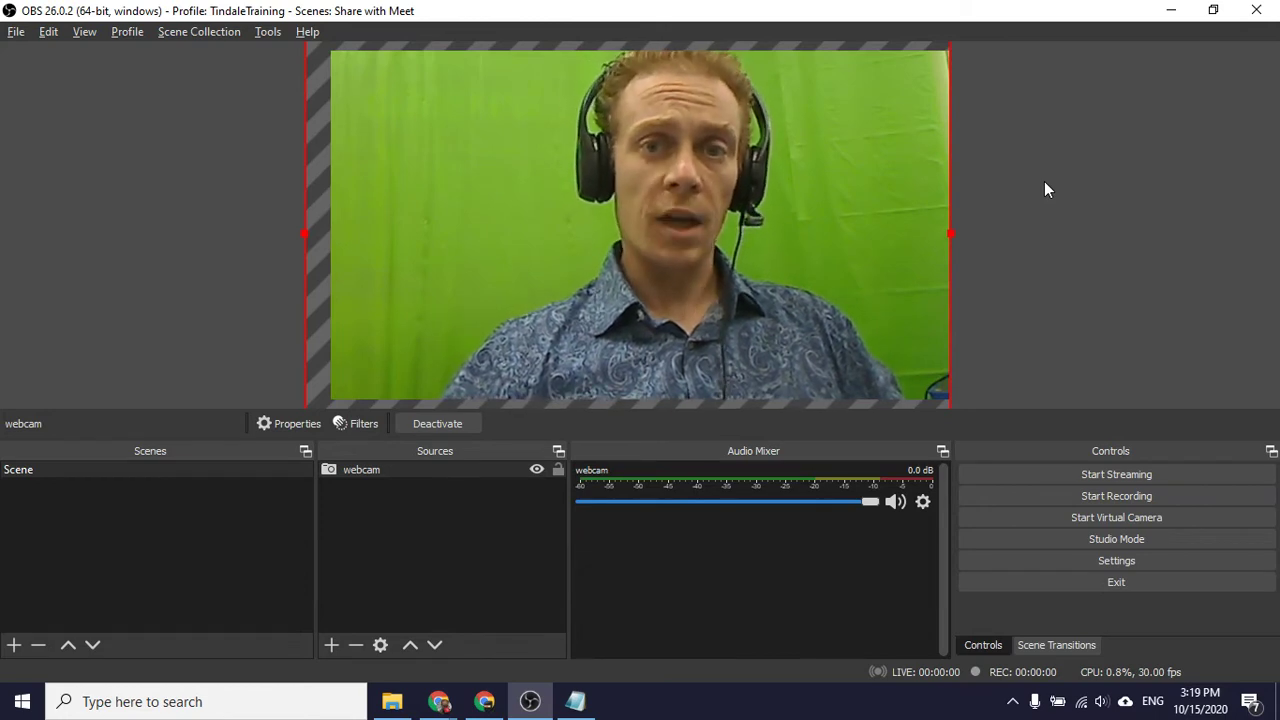
click(1045, 183)
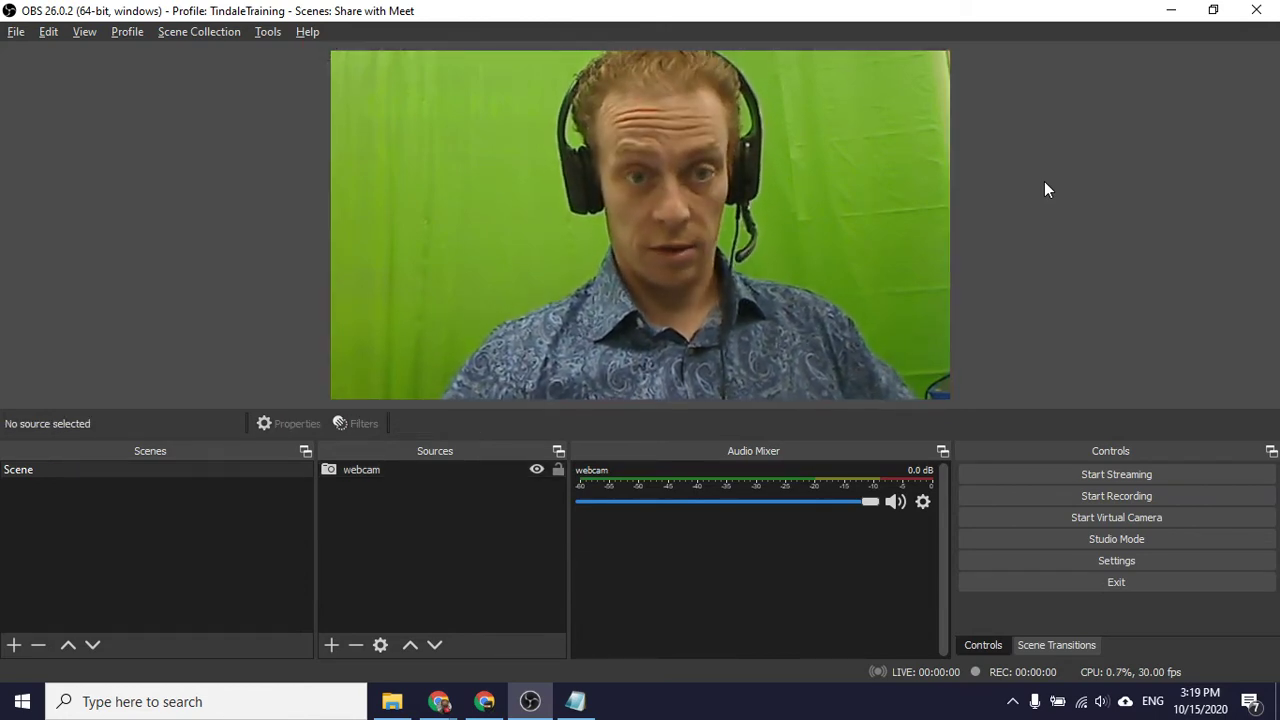
click(1108, 517)
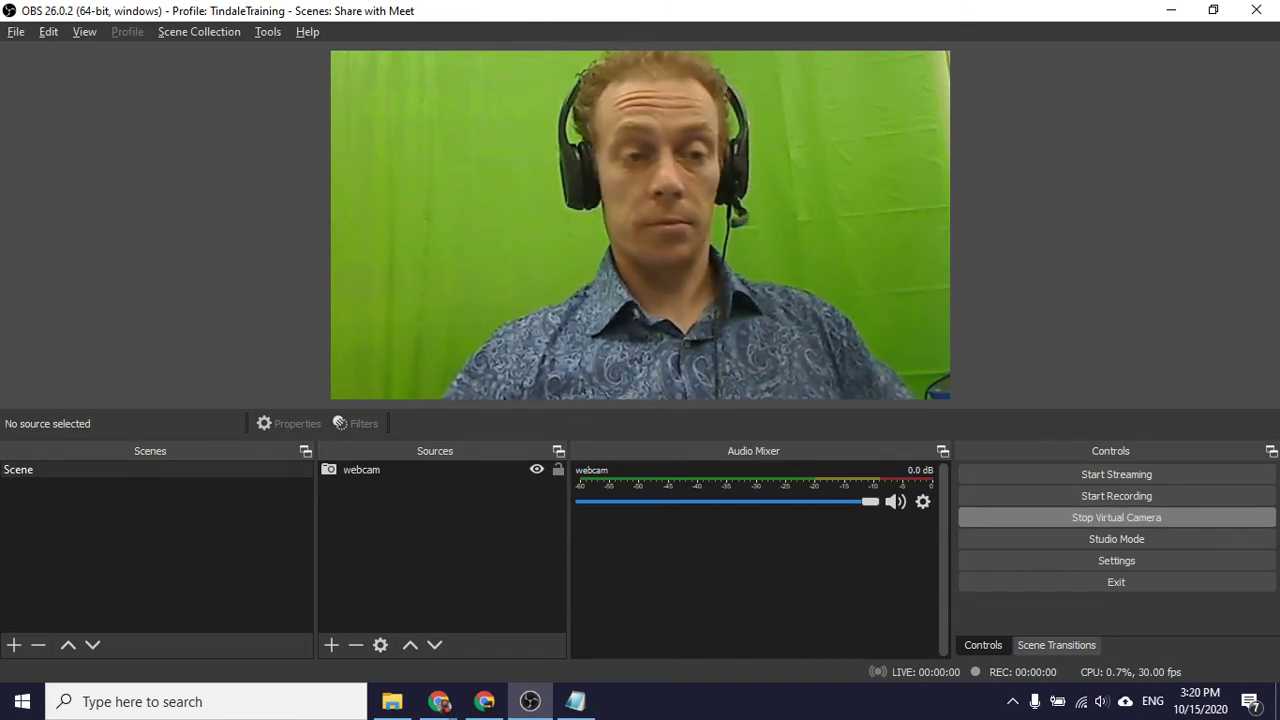
click(439, 701)
Maximize Chrome and start a Google Meet meeting nicknamed 'obsdemo', reaching its lobby.
drag(748, 71, 429, 63)
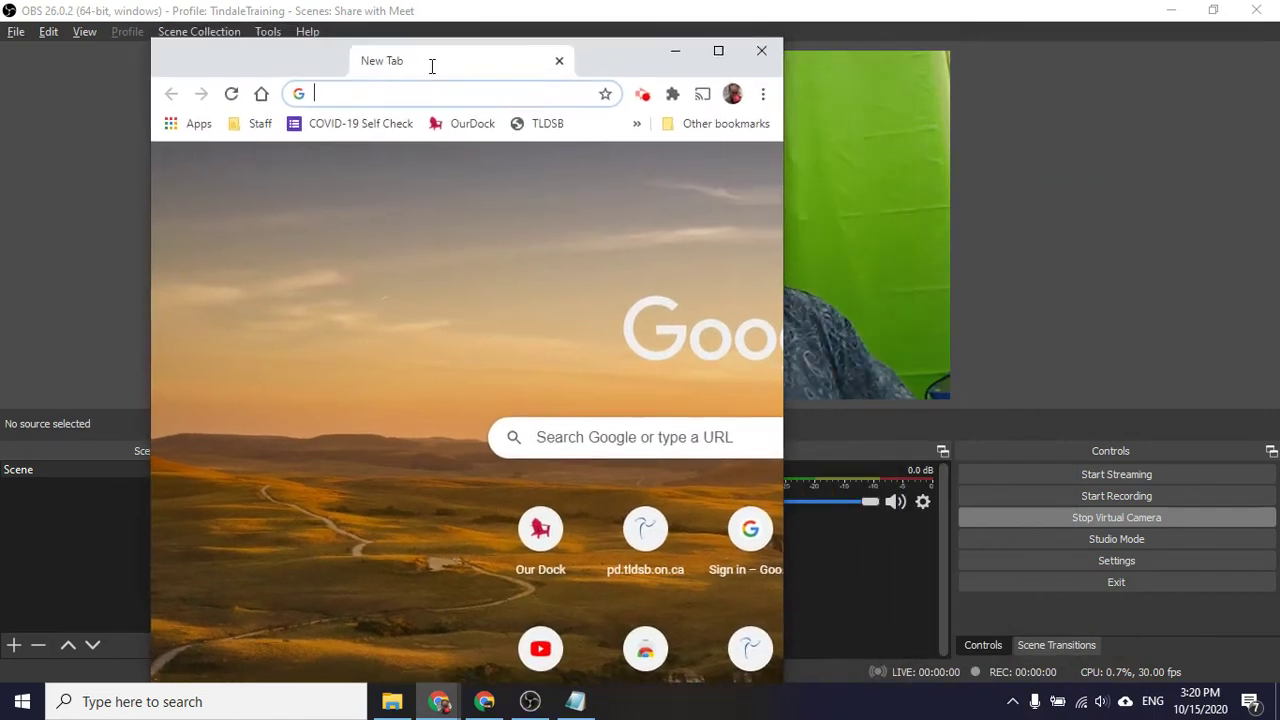
double_click(429, 63)
click(571, 50)
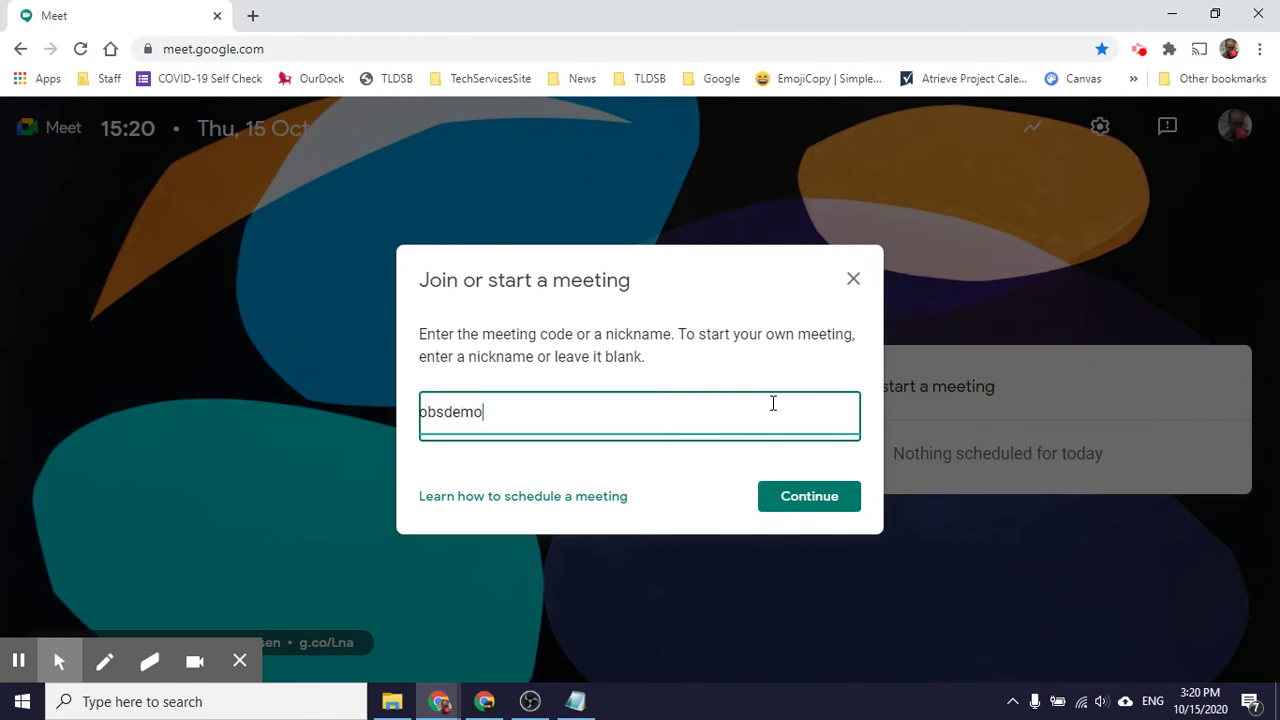
click(784, 500)
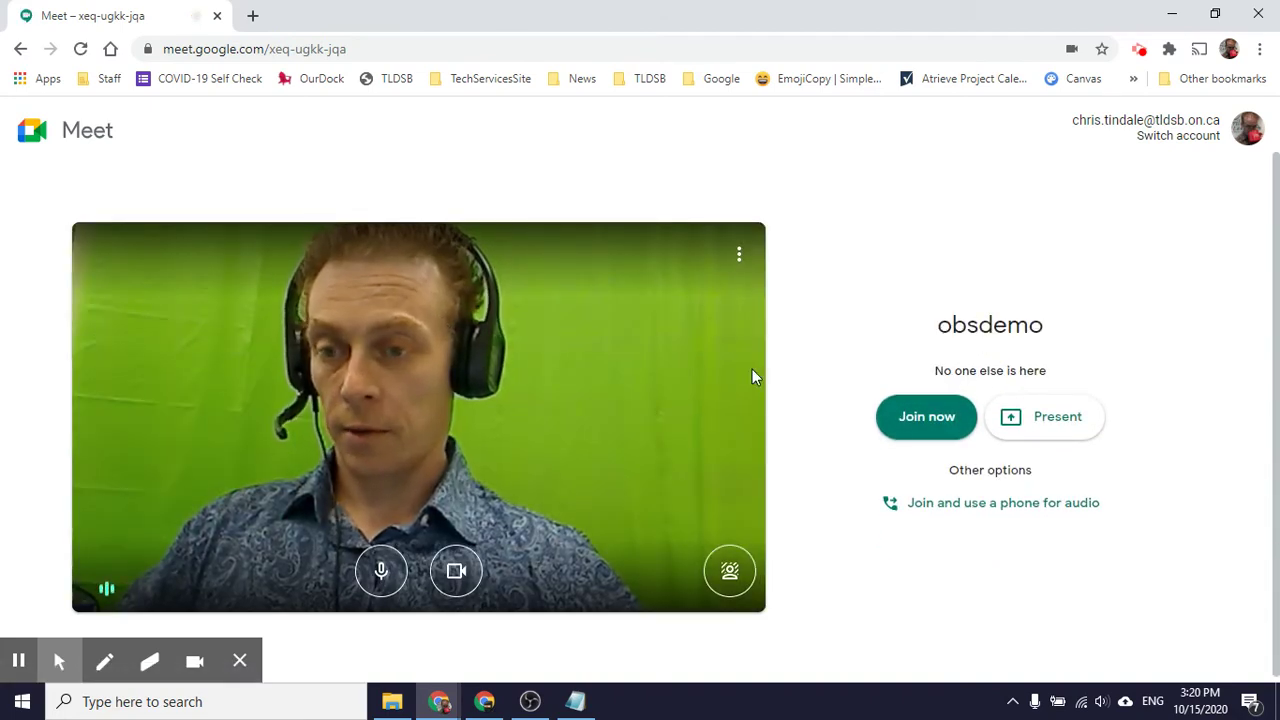
In Meet's video settings, switch the camera from OBS Virtual Camera to Logitech Webcam 905.
click(739, 255)
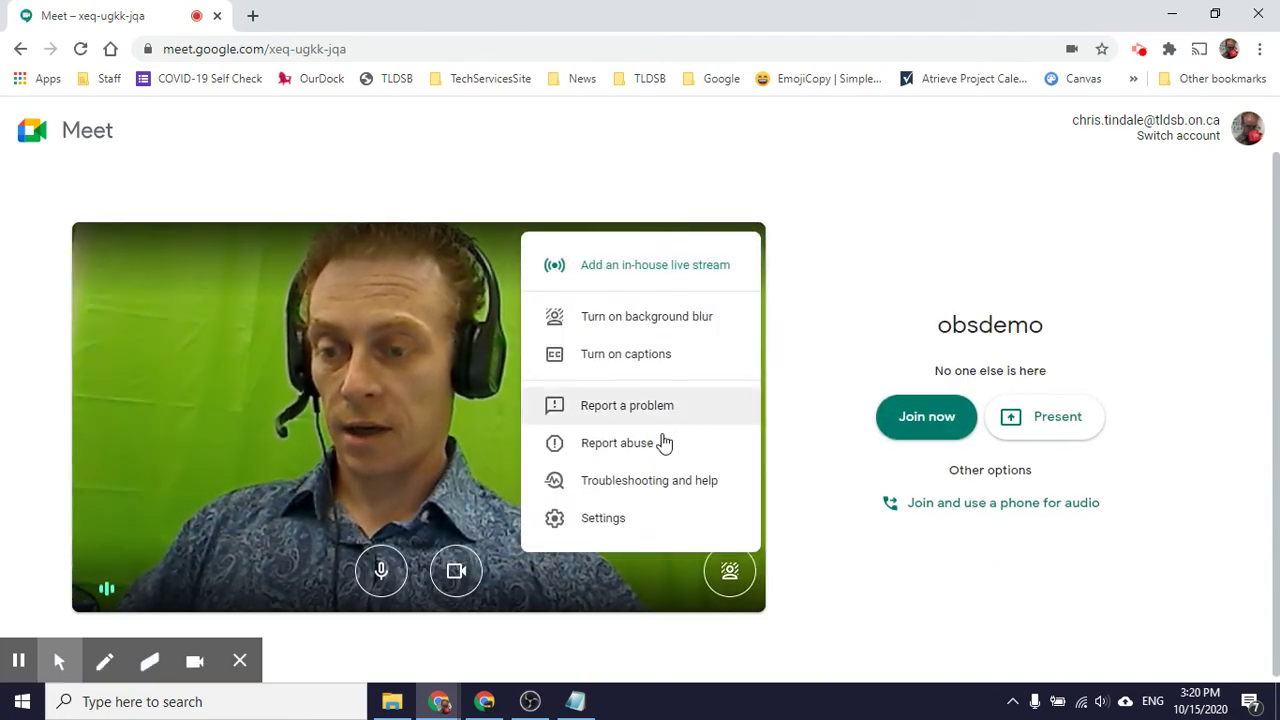
click(615, 519)
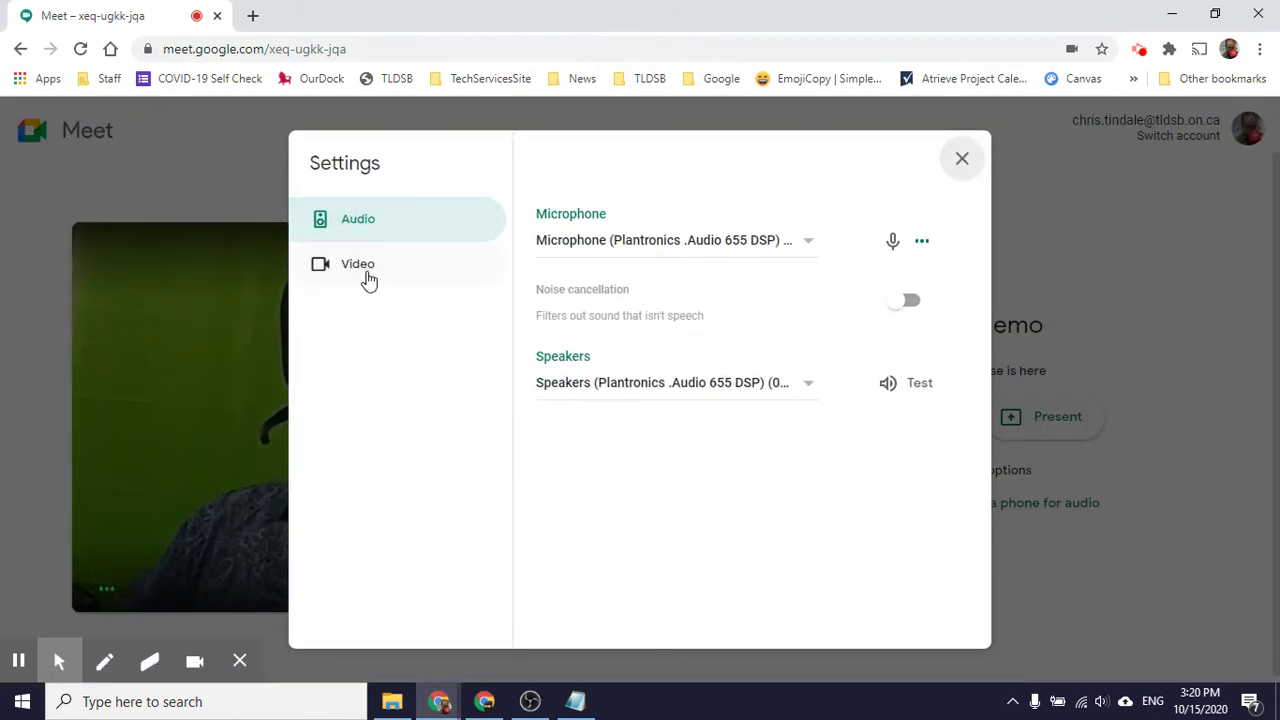
click(362, 264)
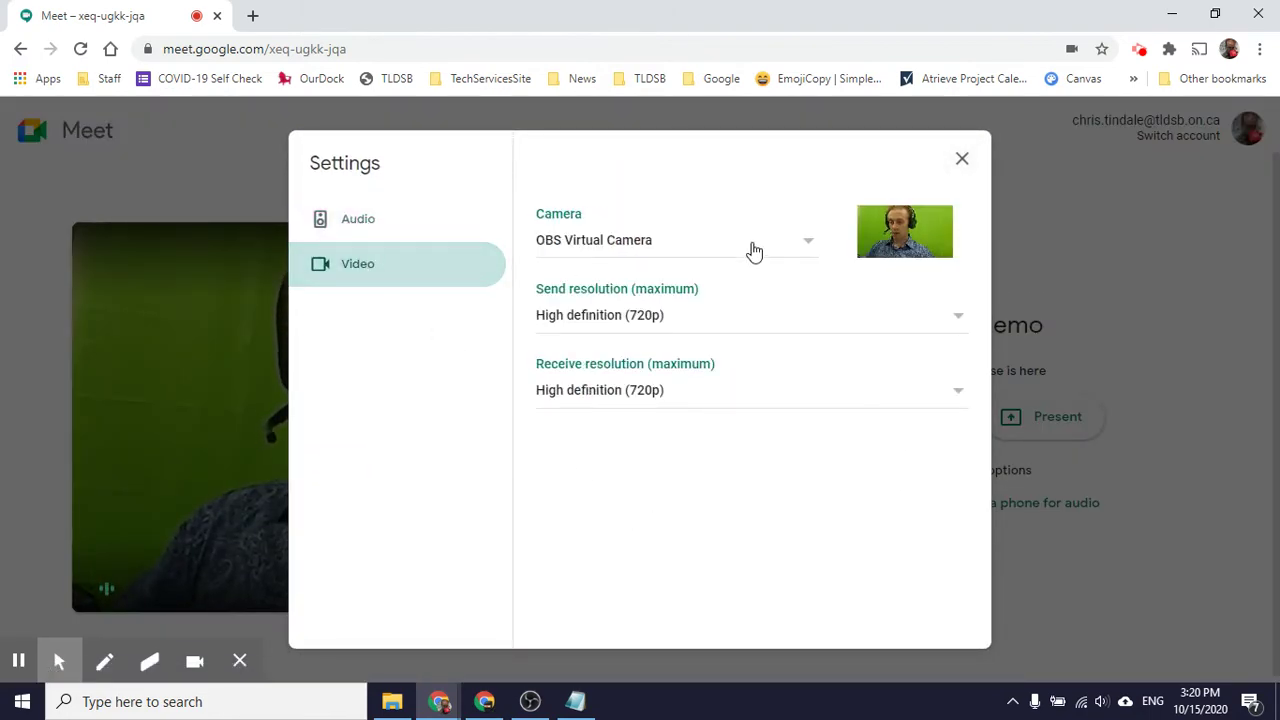
click(752, 250)
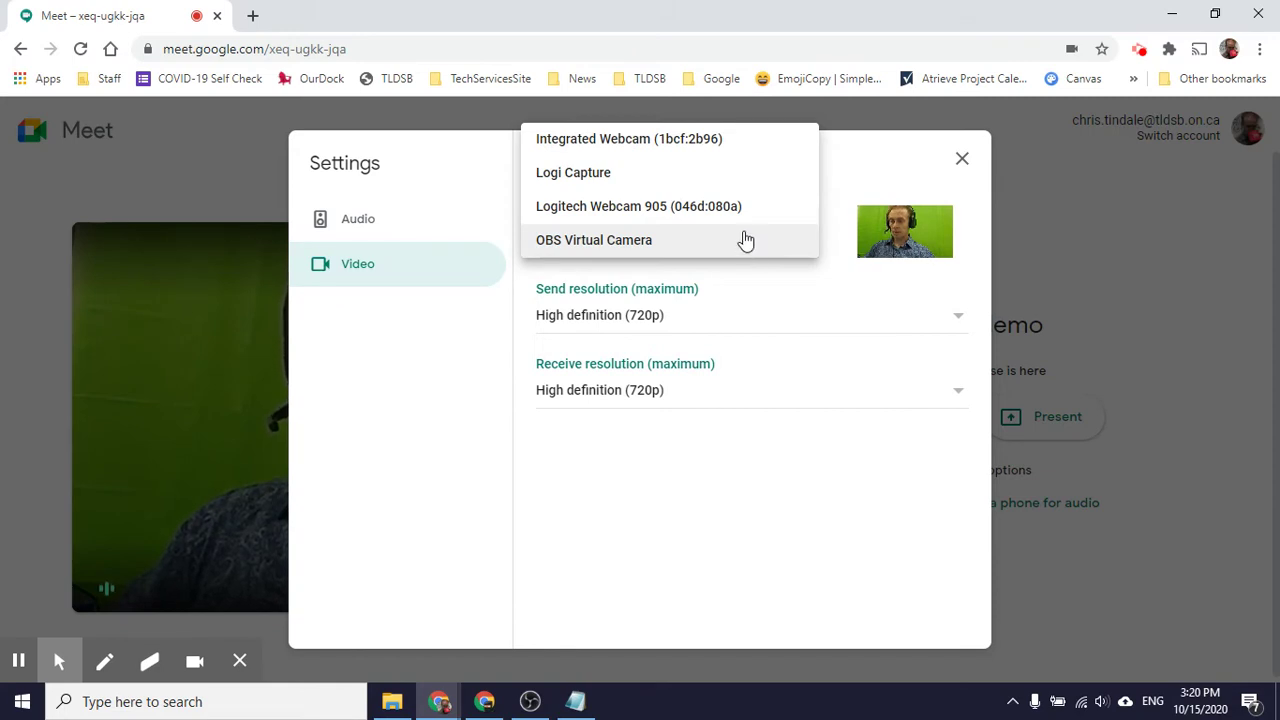
click(657, 212)
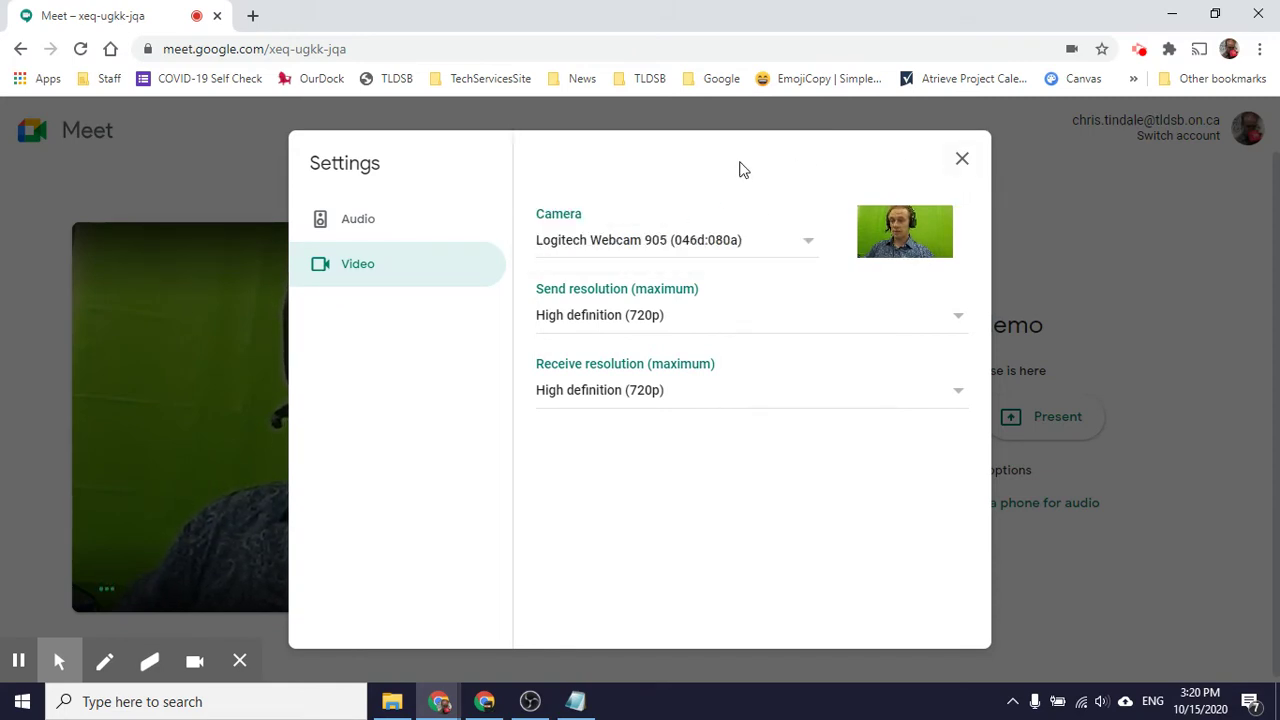
click(651, 160)
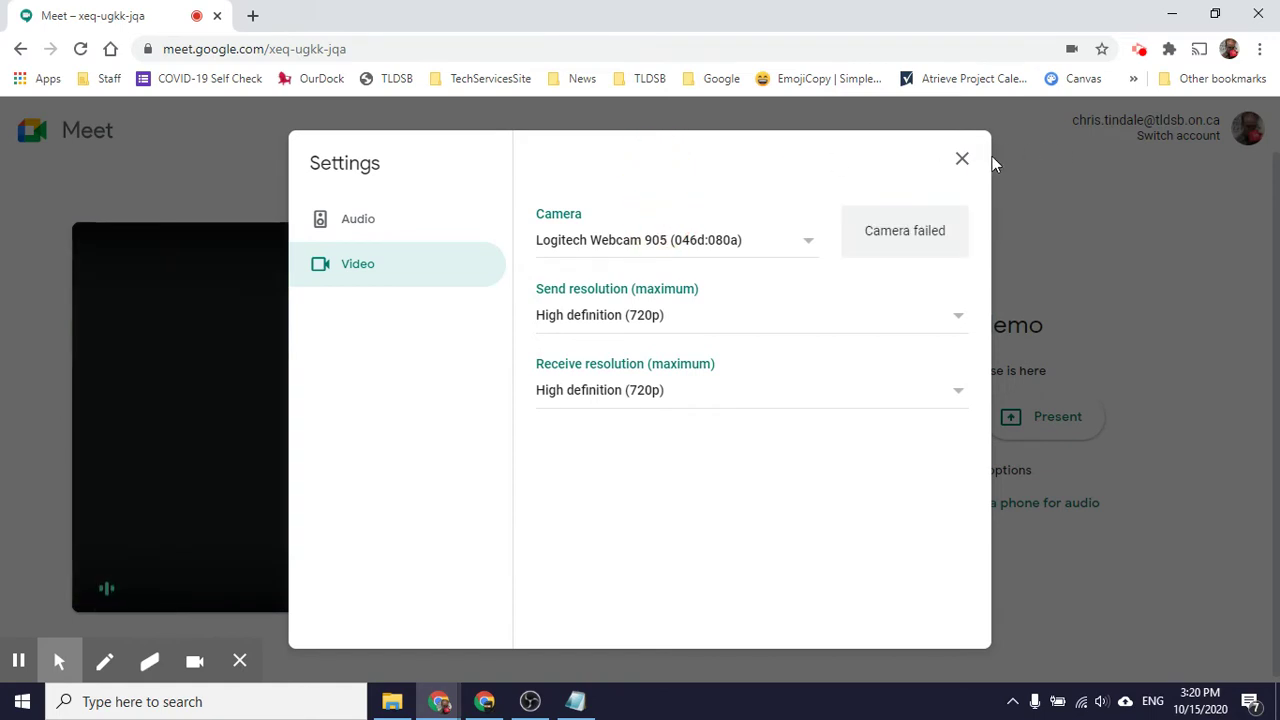
click(963, 163)
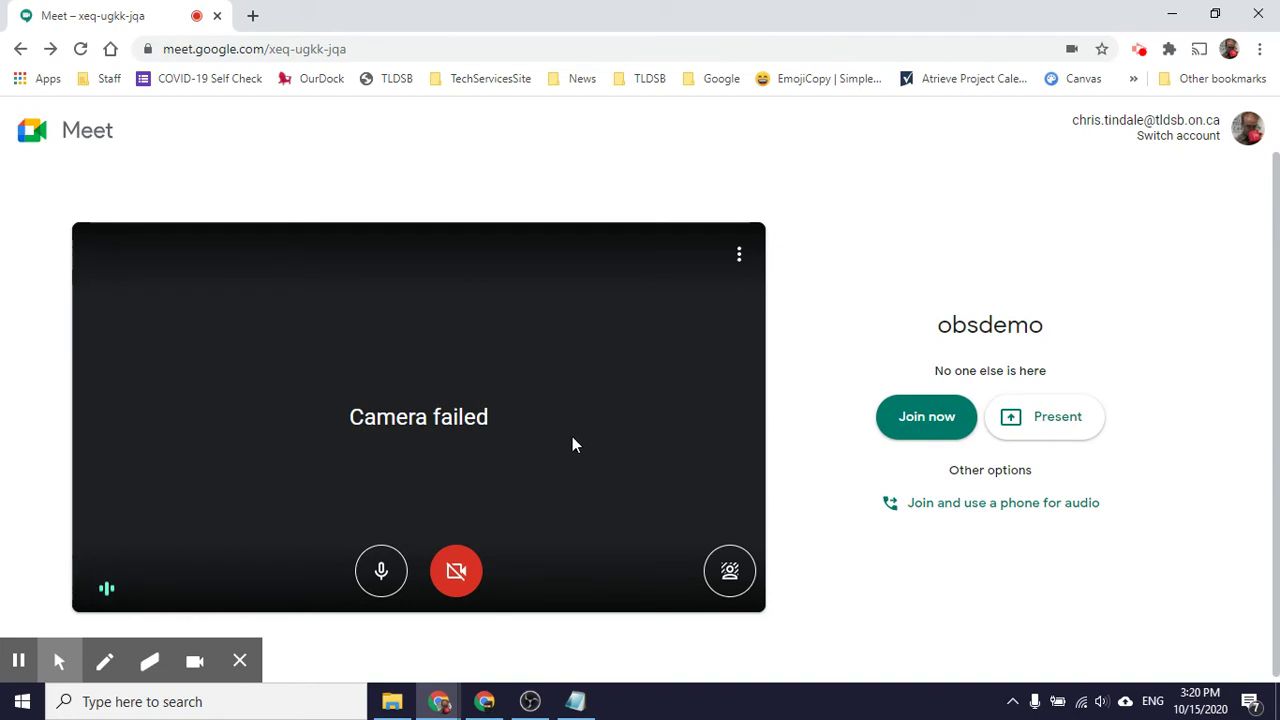
Switch the Meet camera back to OBS Virtual Camera in the video settings.
click(739, 254)
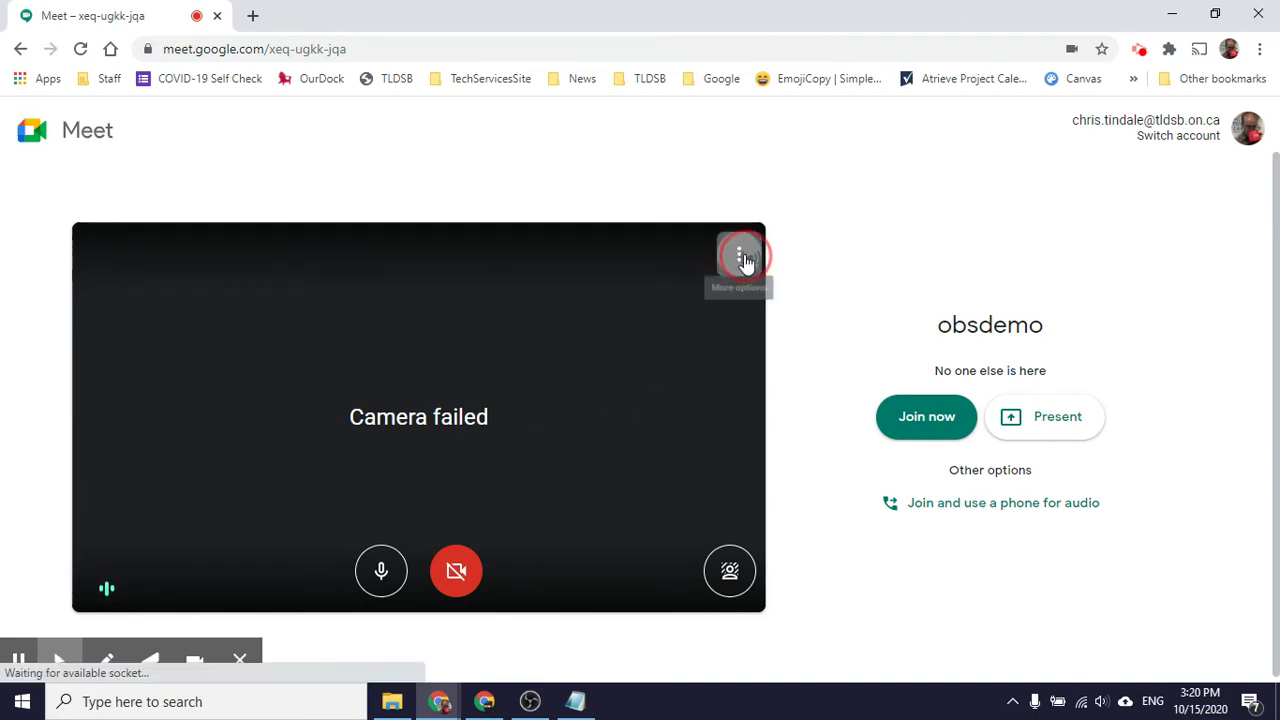
click(621, 517)
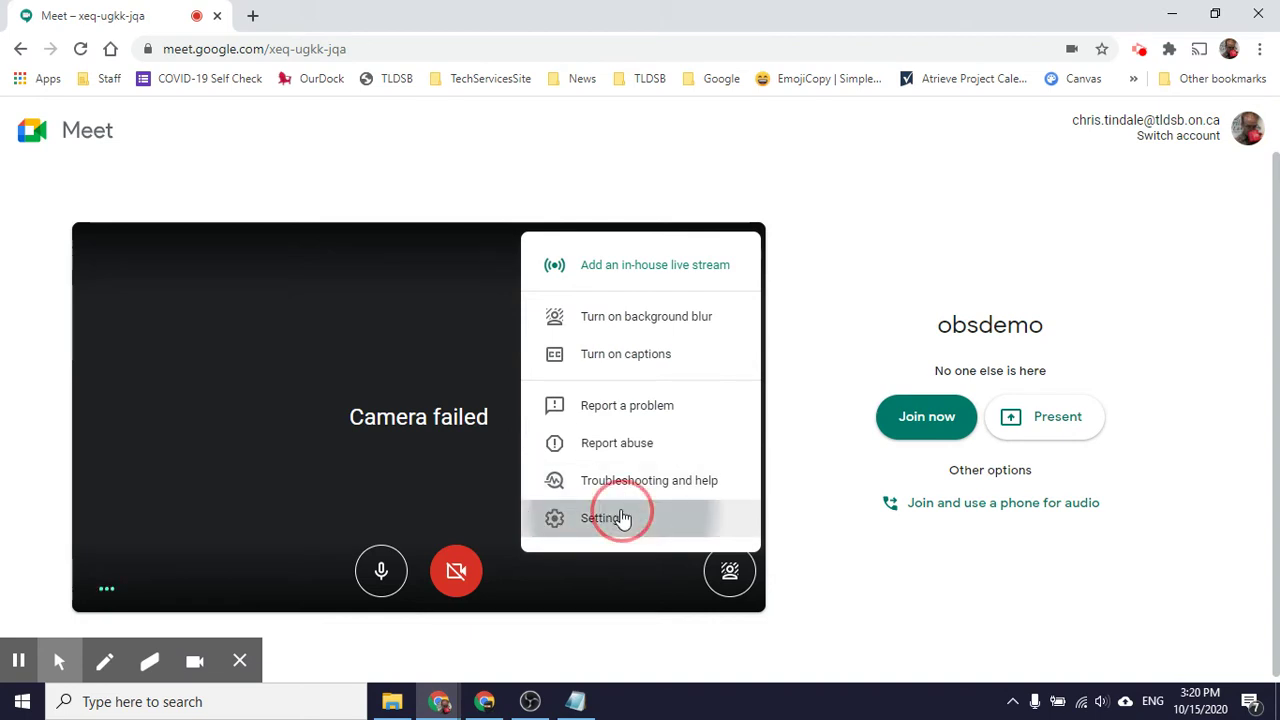
click(349, 273)
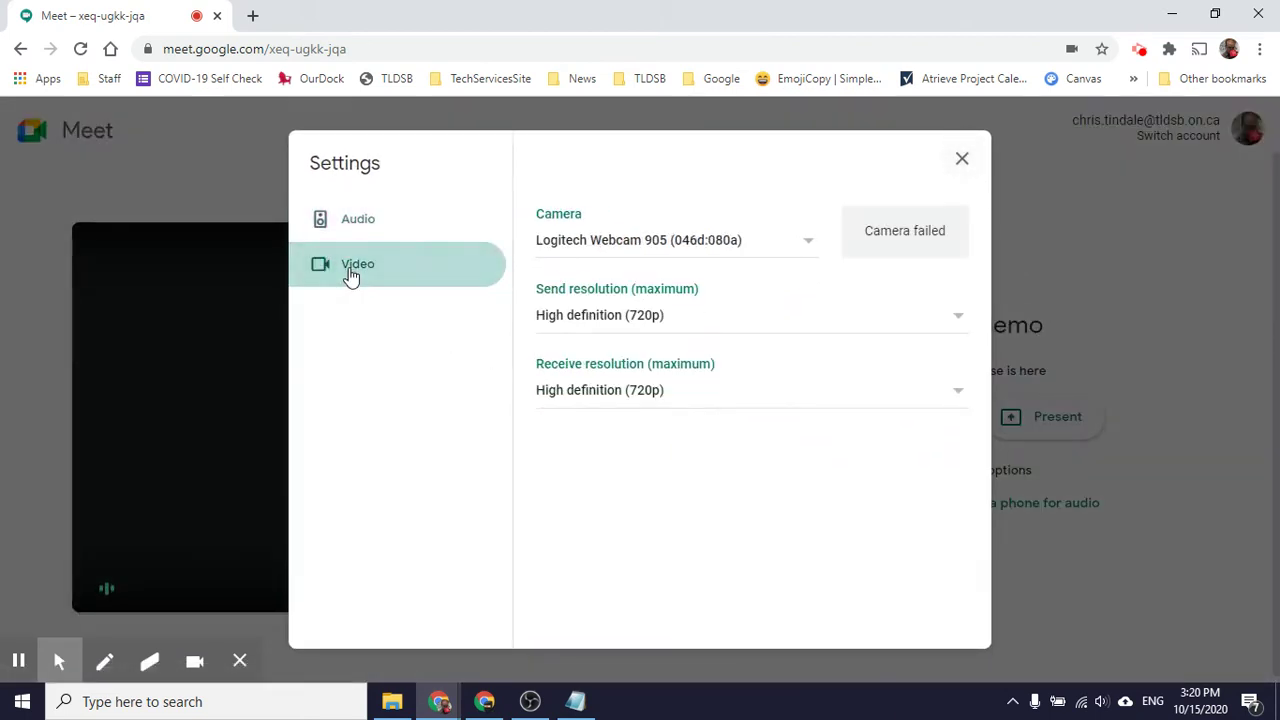
click(763, 246)
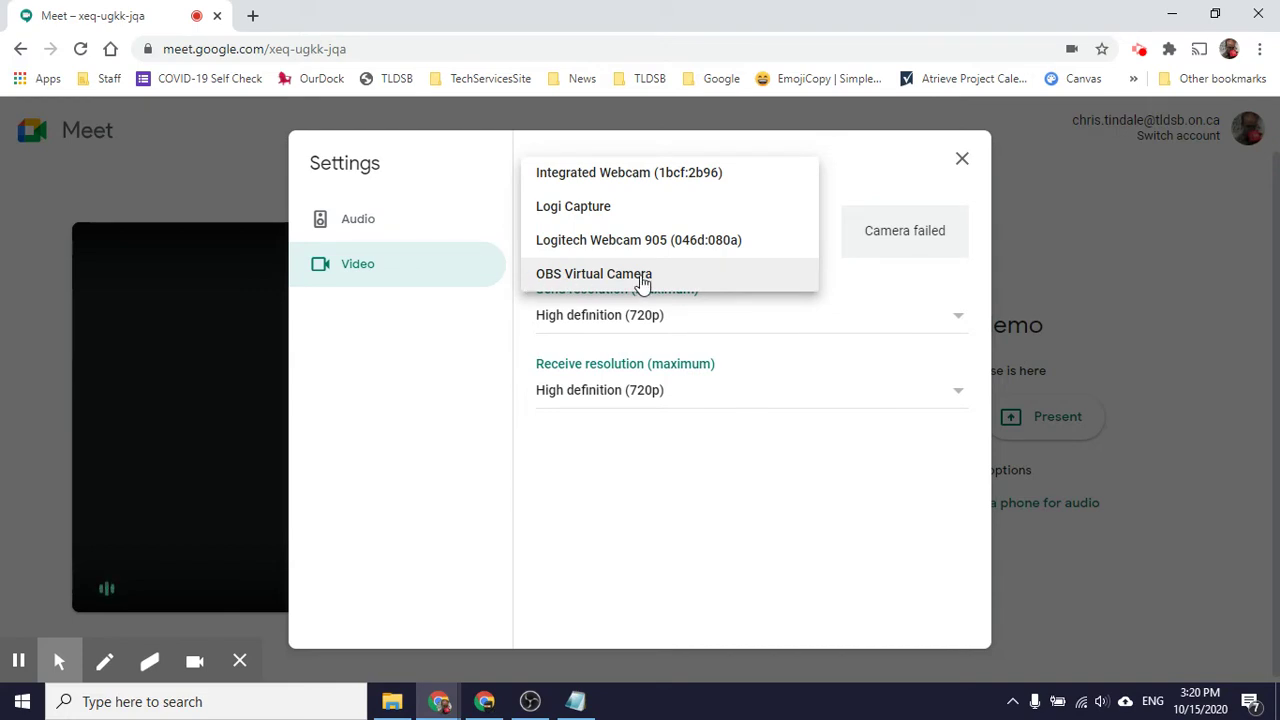
click(643, 280)
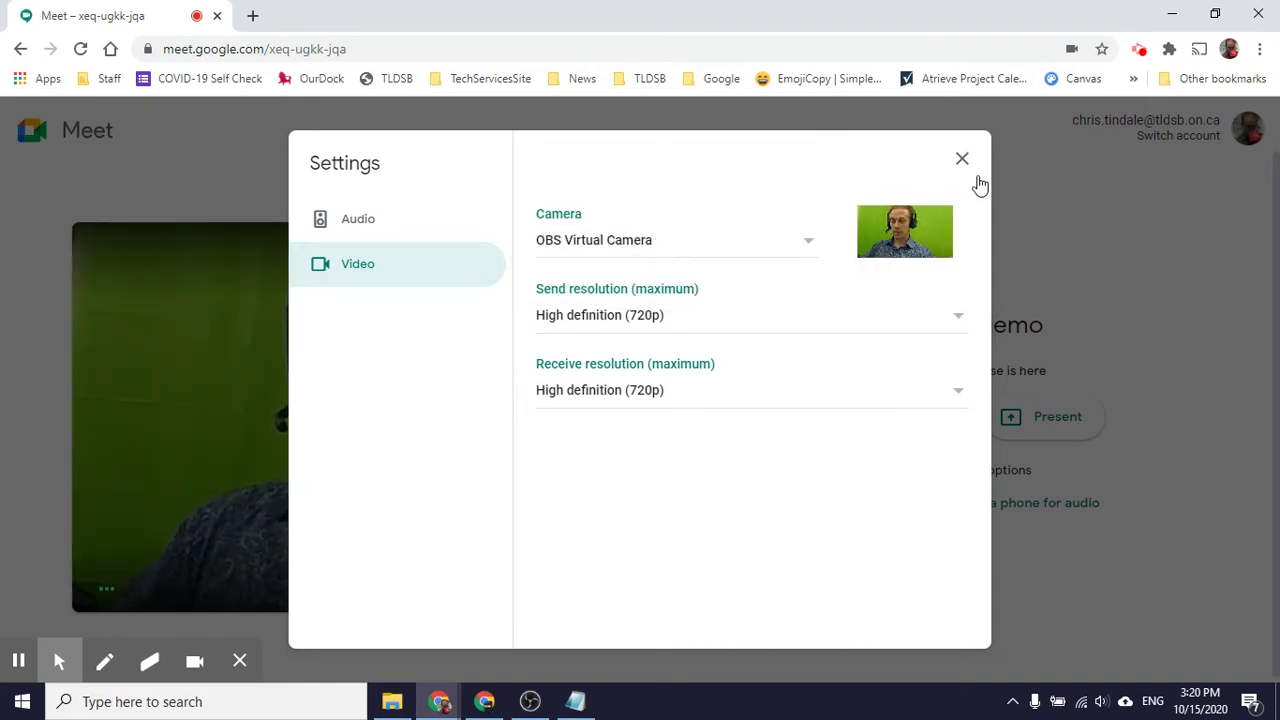
Check the speaker devices in the audio settings, keep the current one, and close Settings.
click(445, 212)
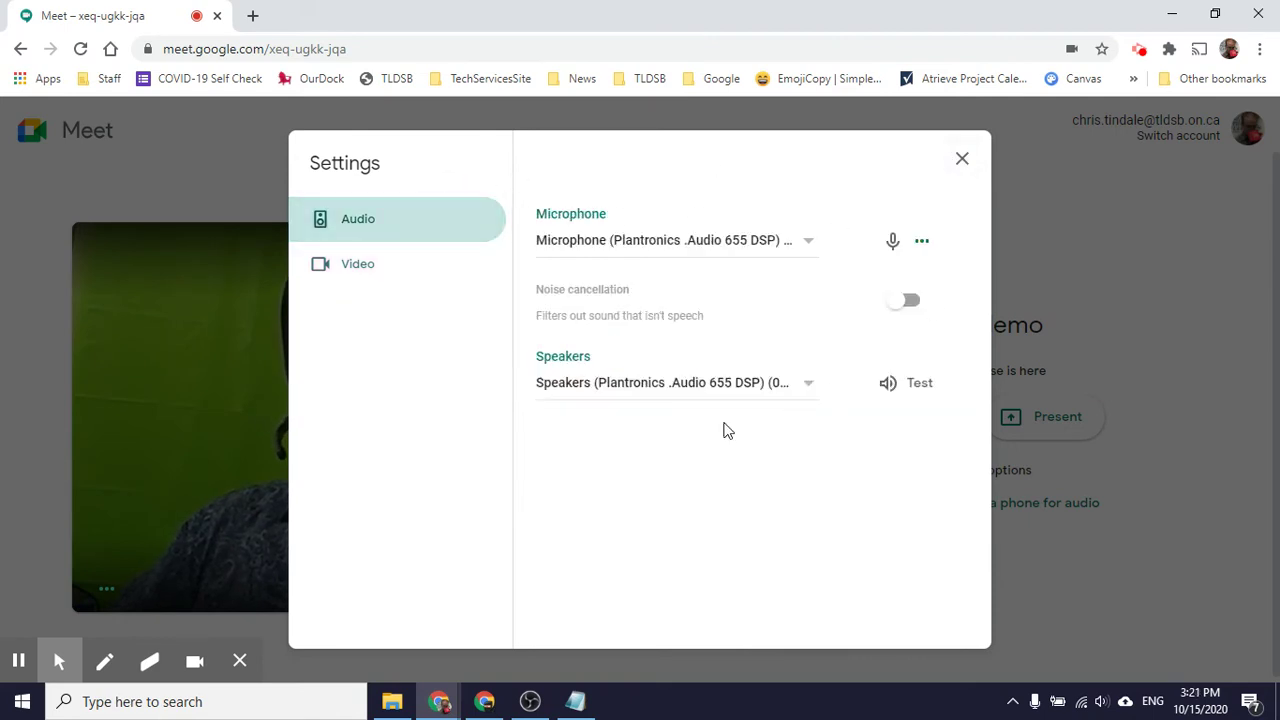
click(678, 393)
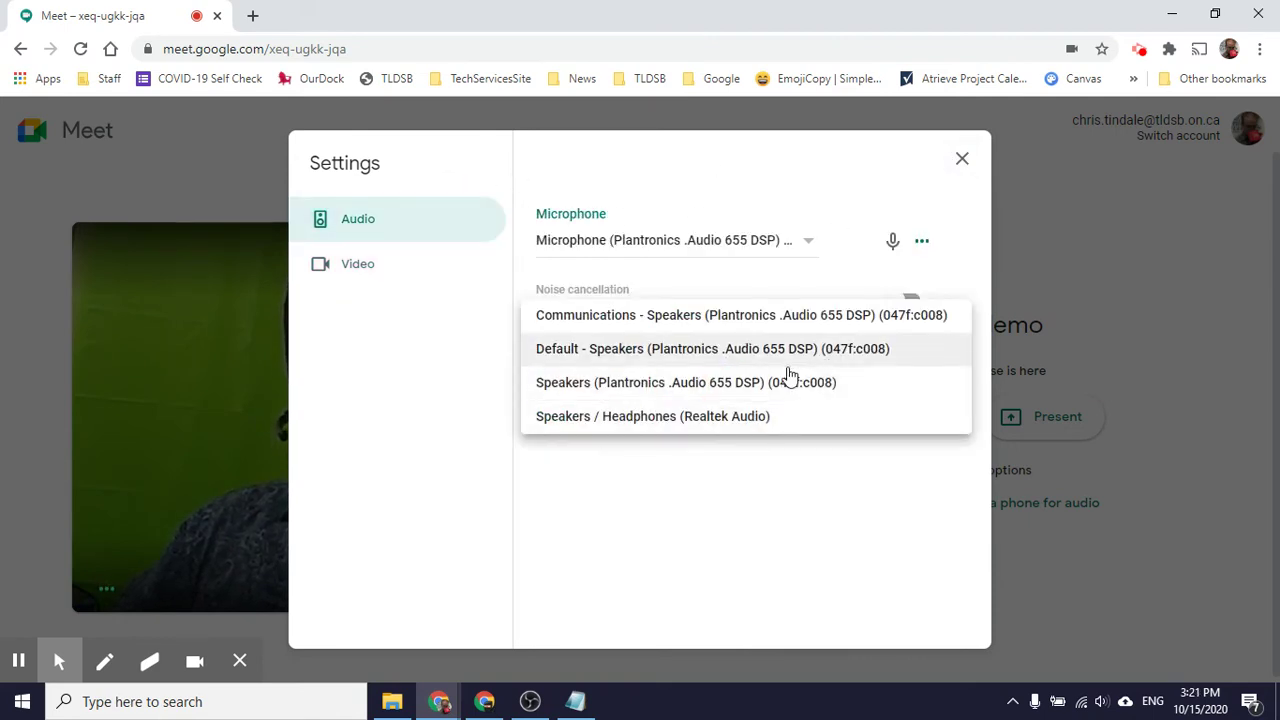
click(757, 394)
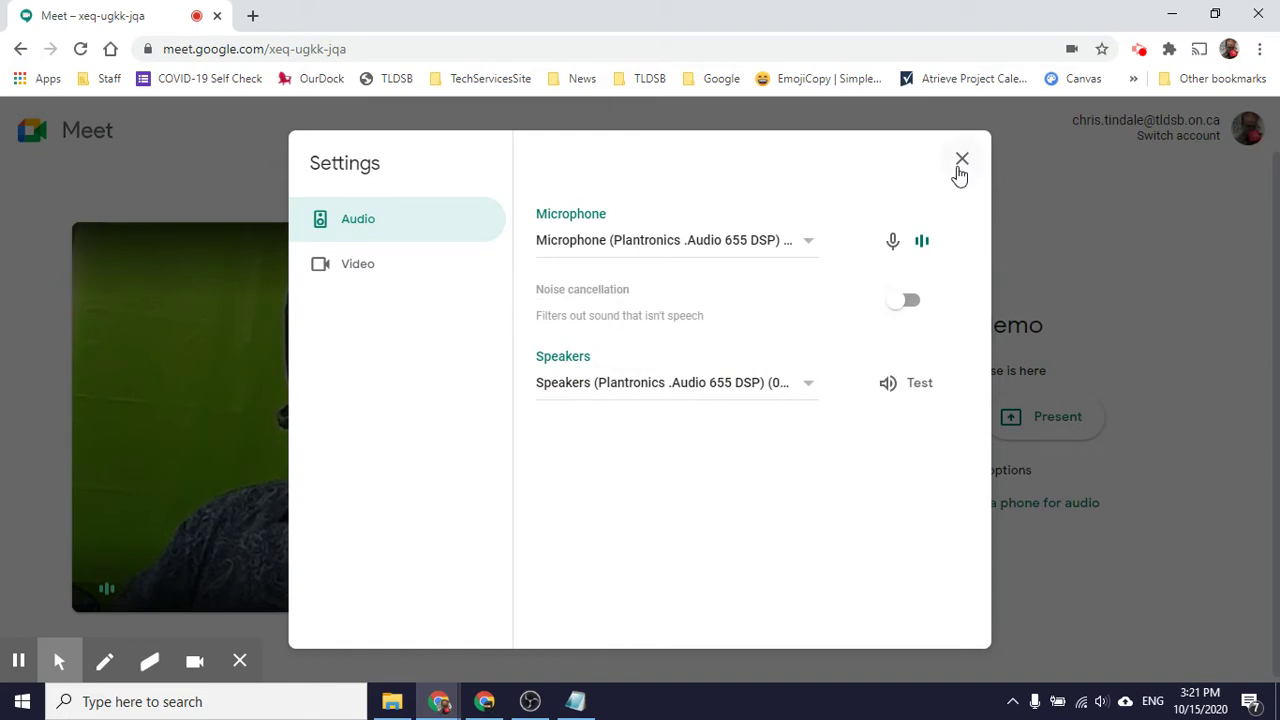
click(959, 170)
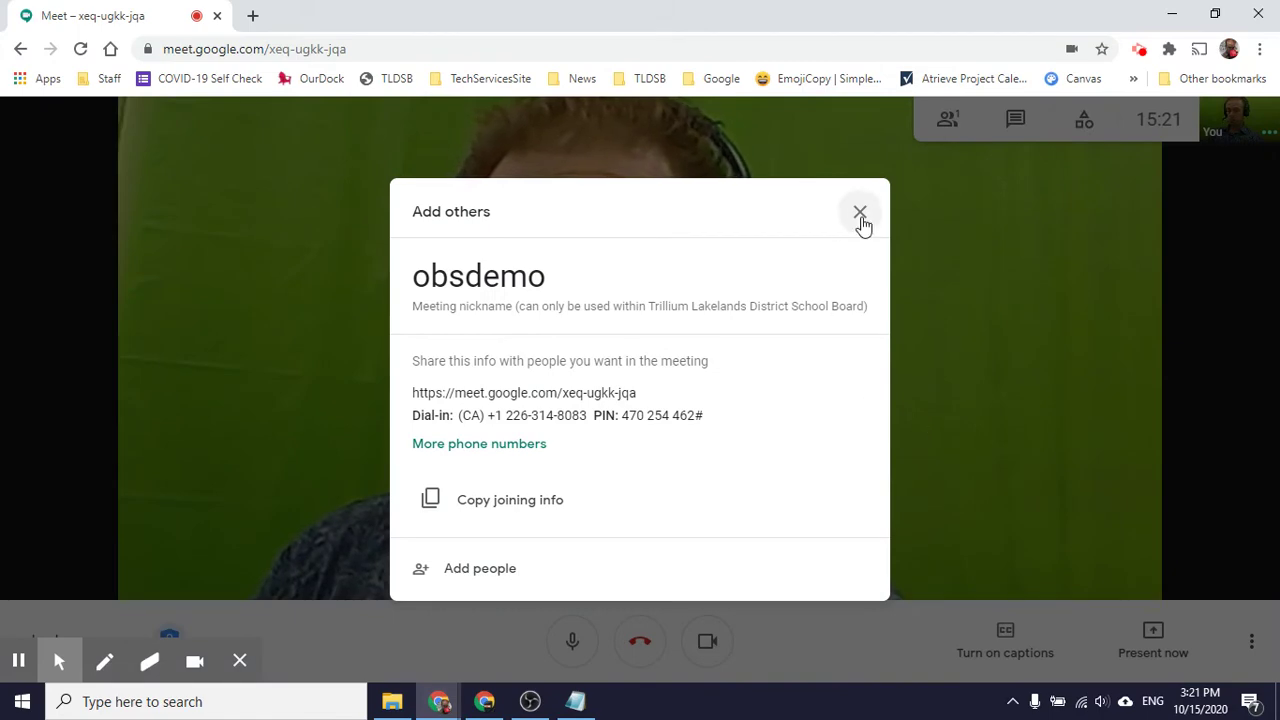
Dismiss the meeting's Add others dialog and drag the Meet window aside to reveal OBS.
click(860, 215)
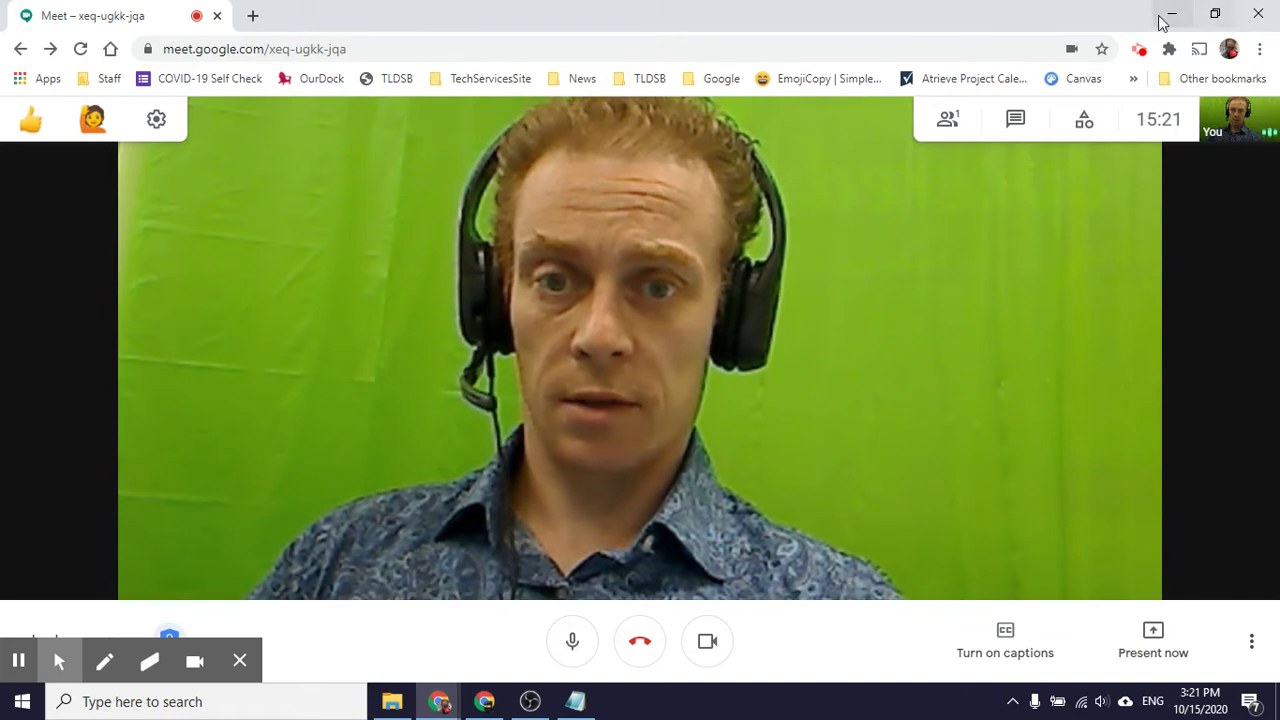
drag(1117, 20, 1279, 300)
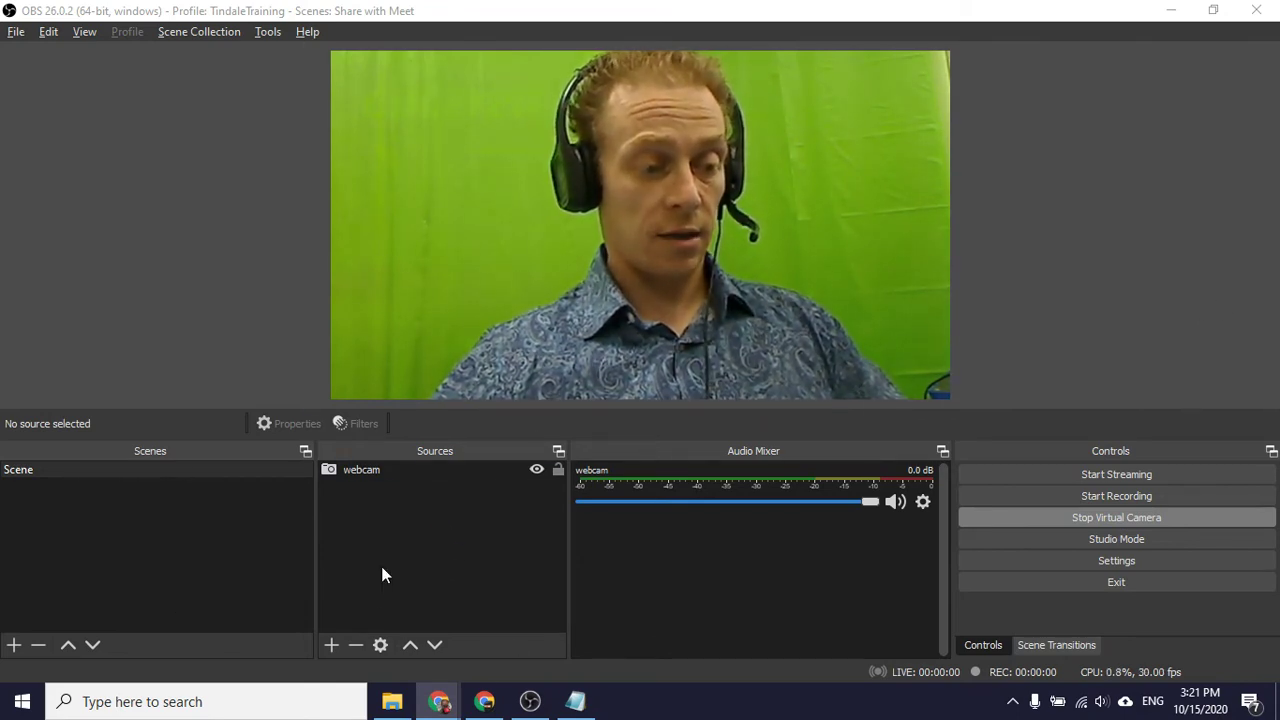
Open the Add Source menu under the Sources panel.
click(333, 644)
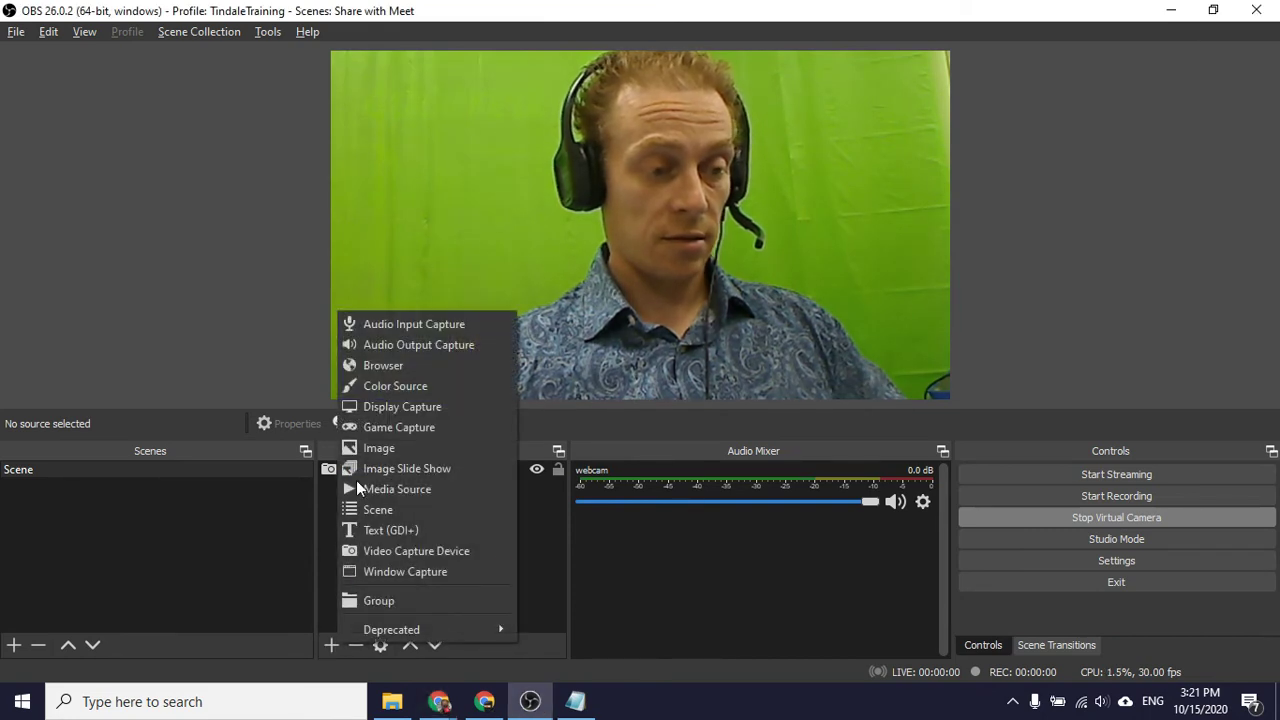
Add a Display Capture source capturing Display 2.
click(421, 407)
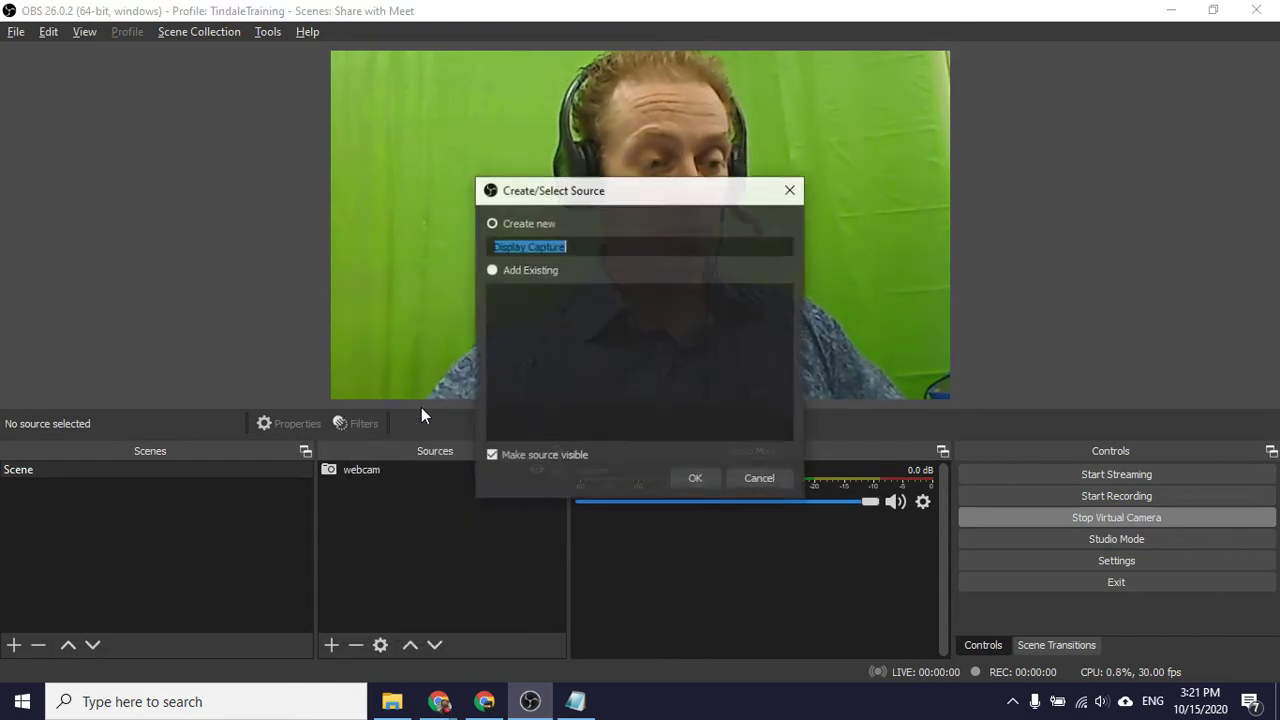
click(694, 479)
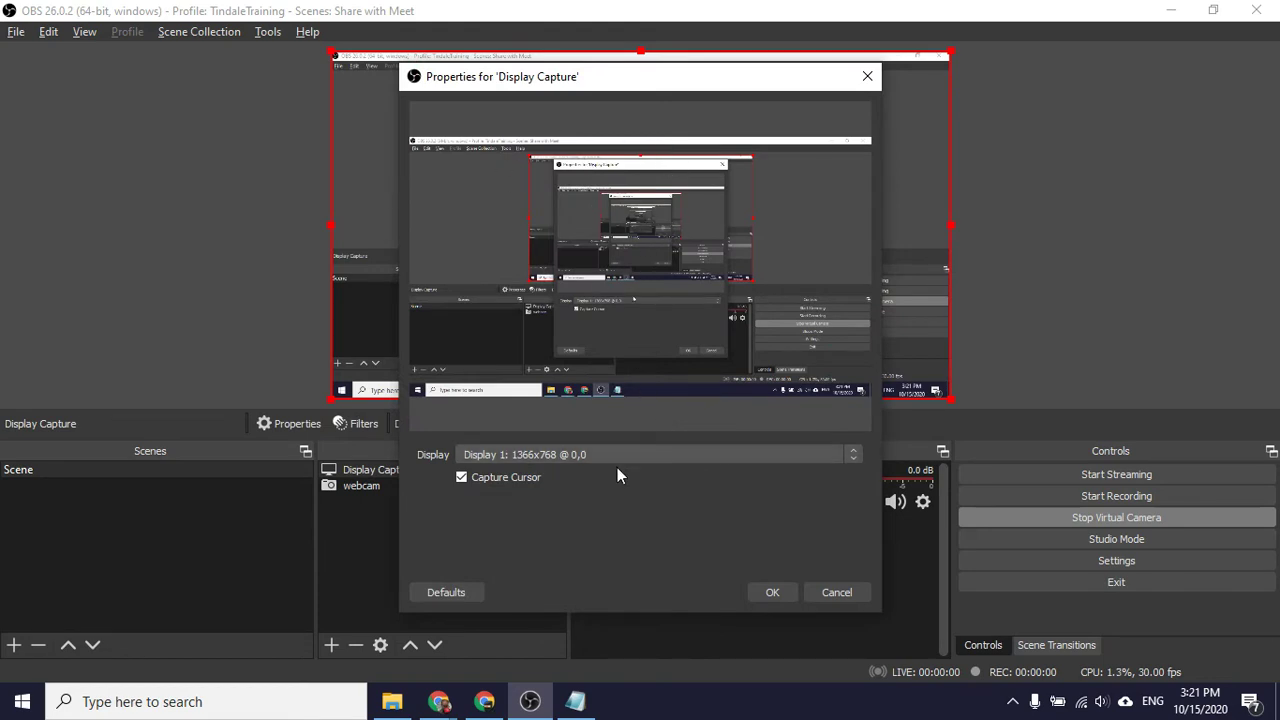
click(681, 455)
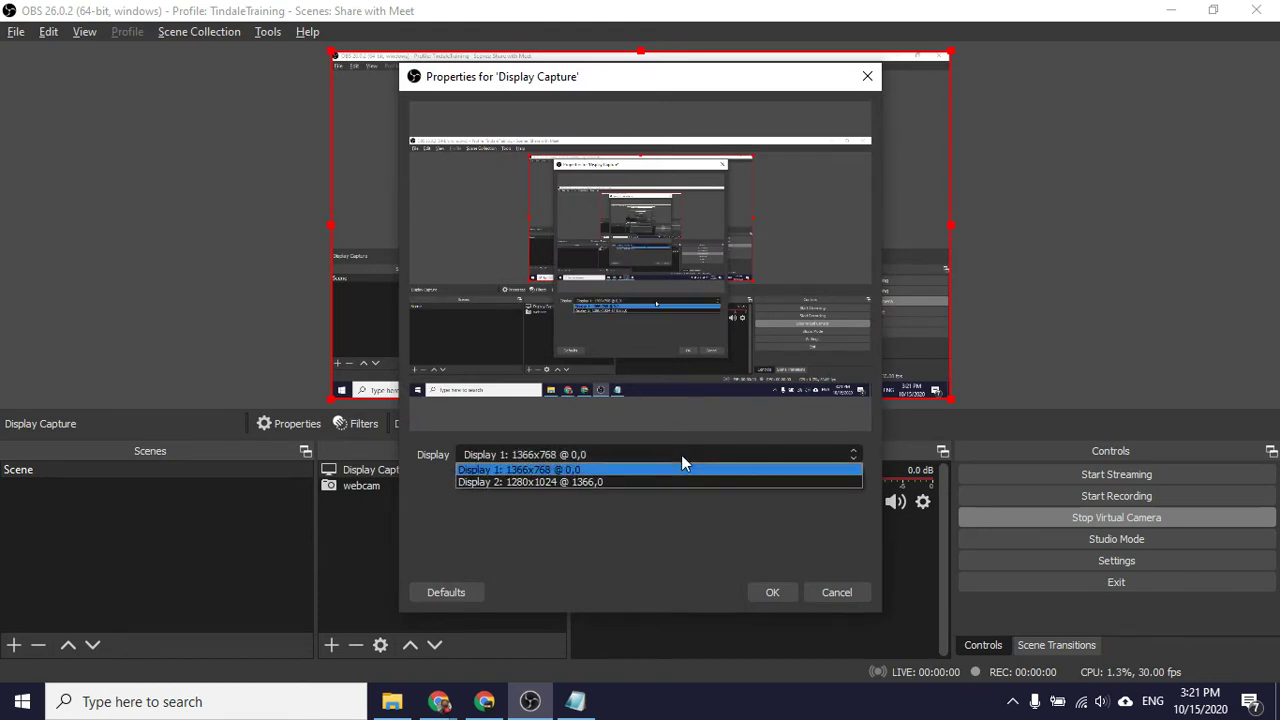
click(568, 482)
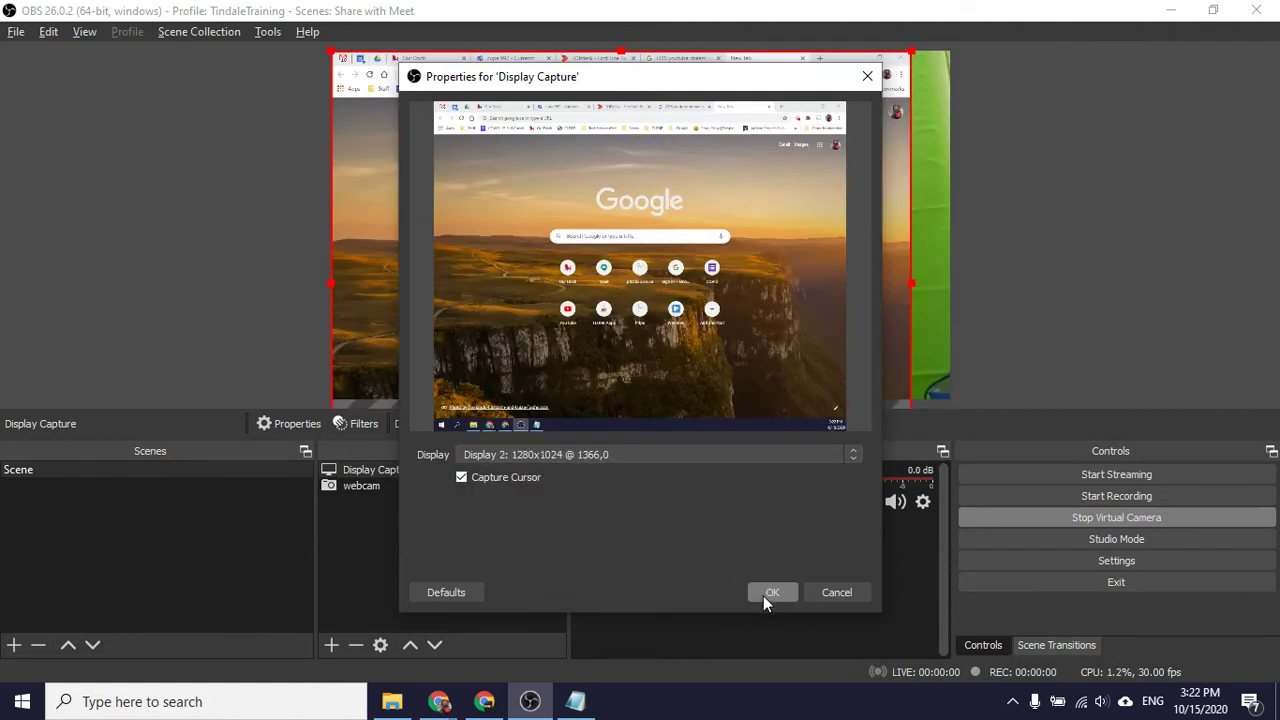
click(770, 593)
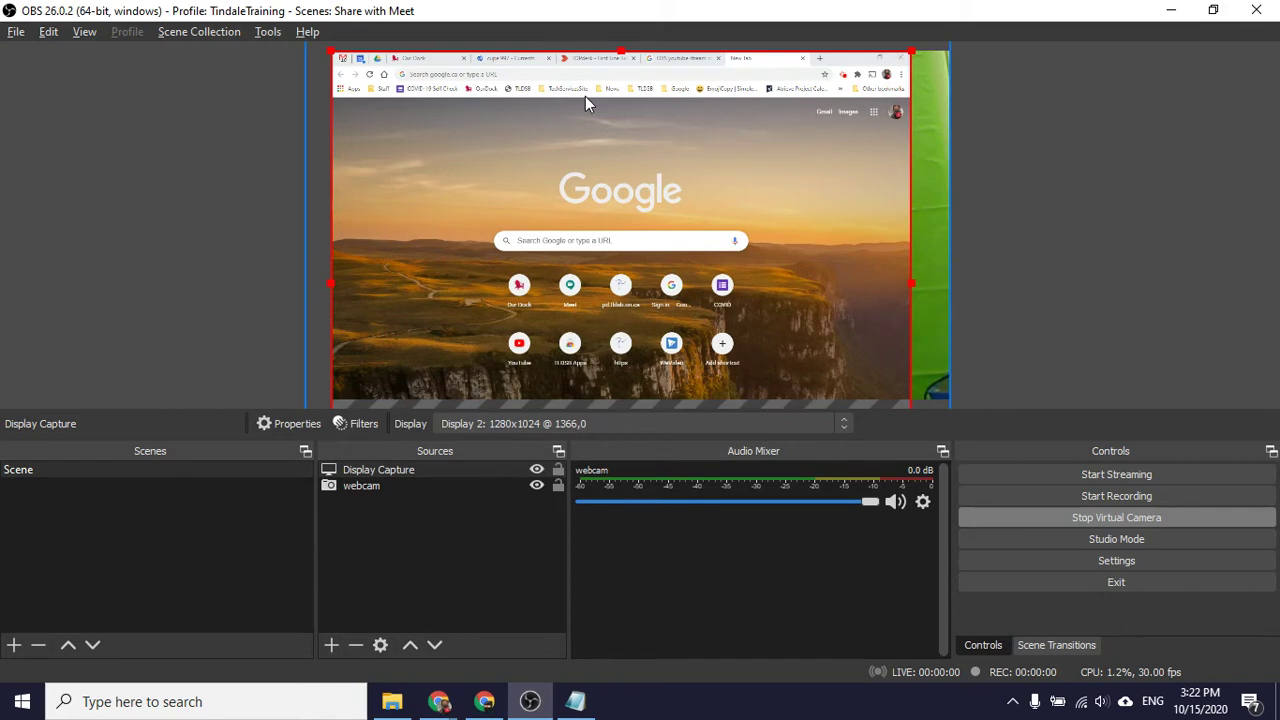
Shift and widen the display capture so it covers the green webcam area.
mouse_move(595, 167)
mouse_down()
mouse_move(595, 187)
mouse_move(780, 197)
mouse_move(634, 167)
mouse_move(613, 190)
mouse_move(664, 222)
mouse_move(651, 194)
mouse_move(607, 171)
mouse_up()
drag(910, 284, 948, 281)
click(1106, 277)
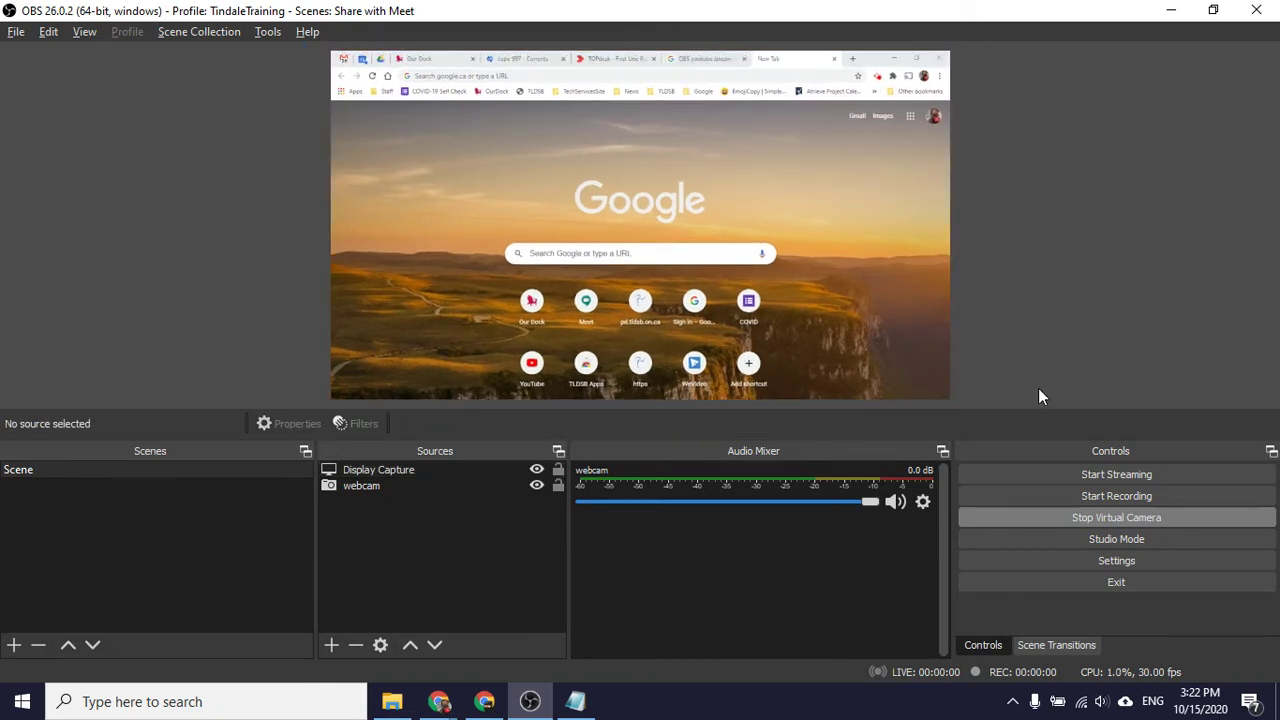
Search Google for tldsb, open the Trillium Lakelands school board site, and bring Meet over.
click(614, 254)
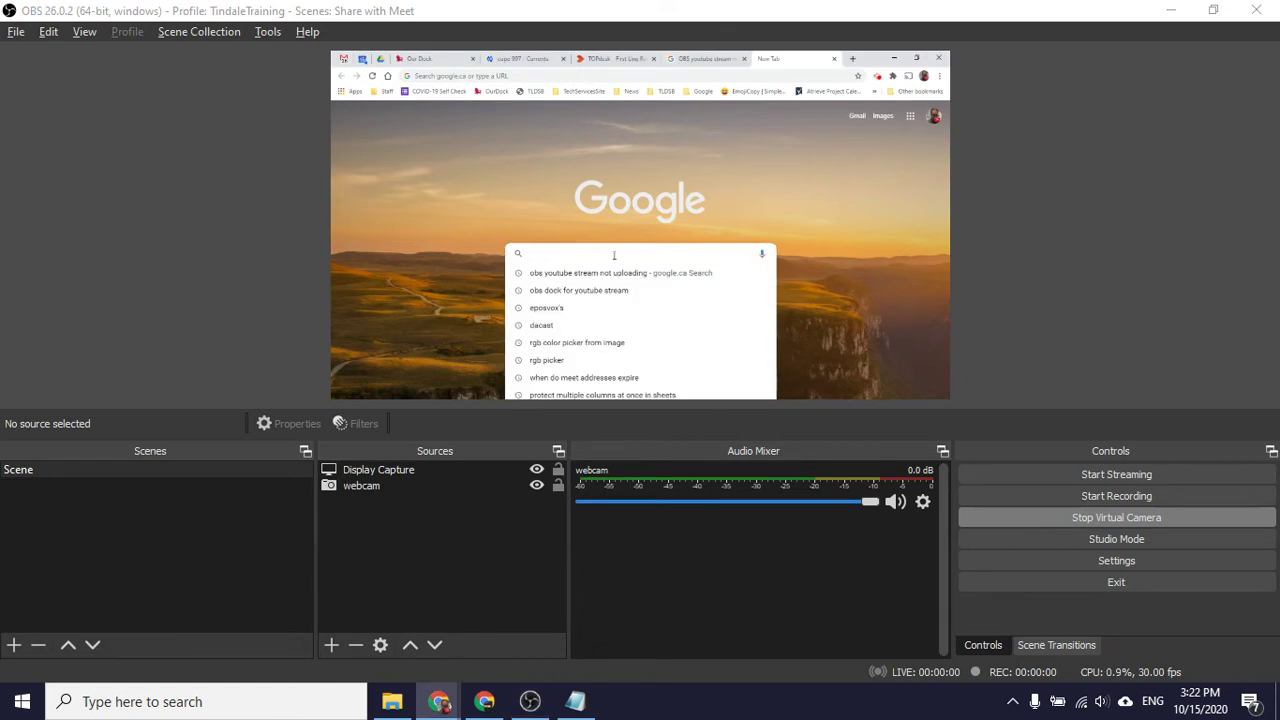
text(tldsb)
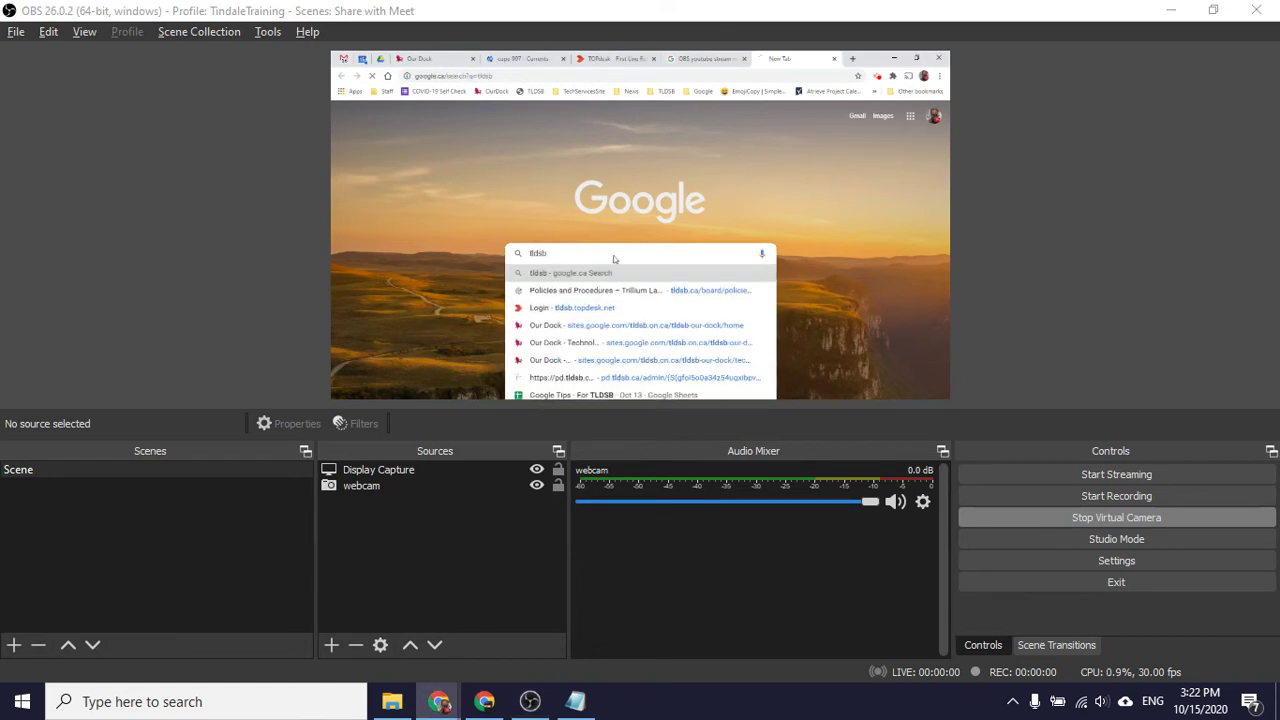
key(Return)
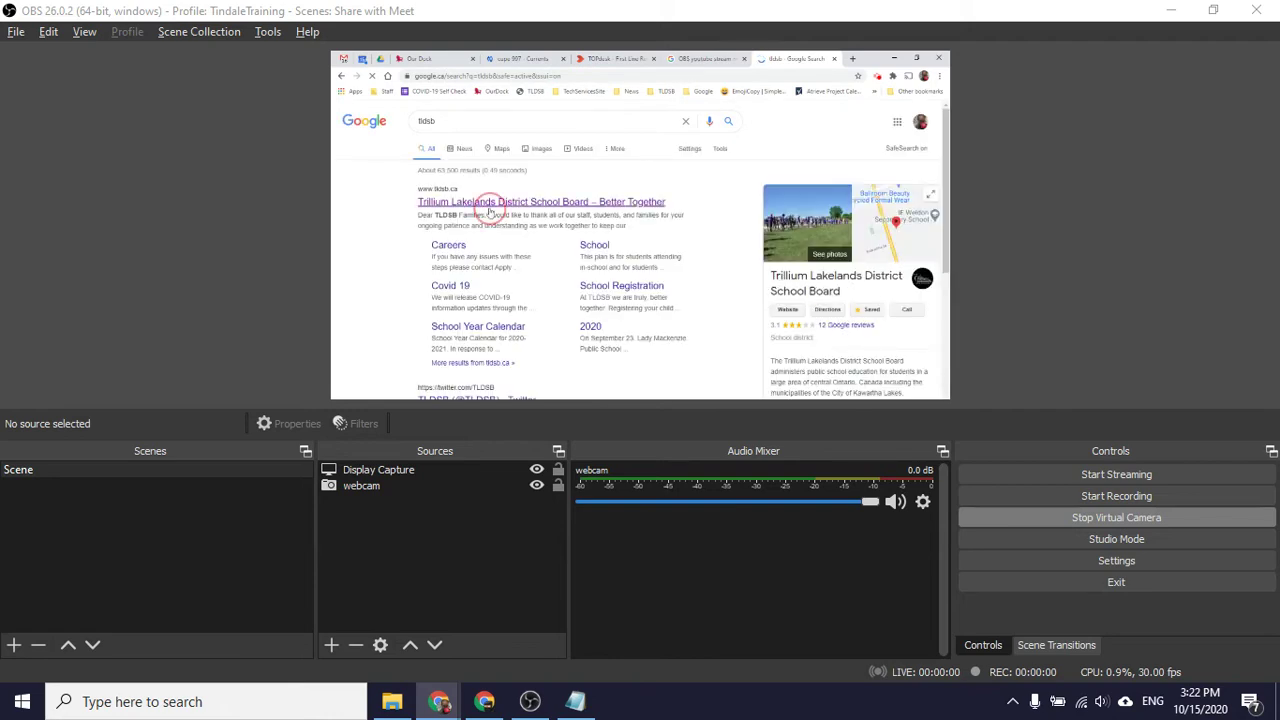
click(490, 207)
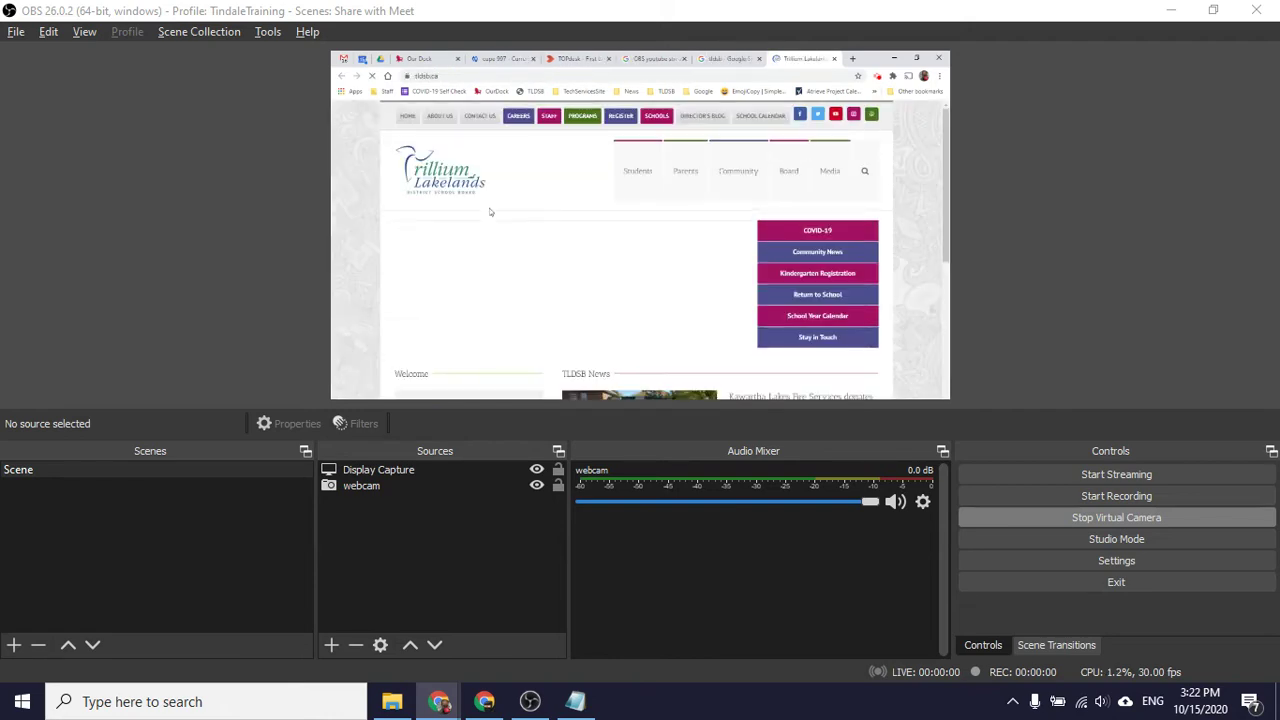
mouse_move(662, 183)
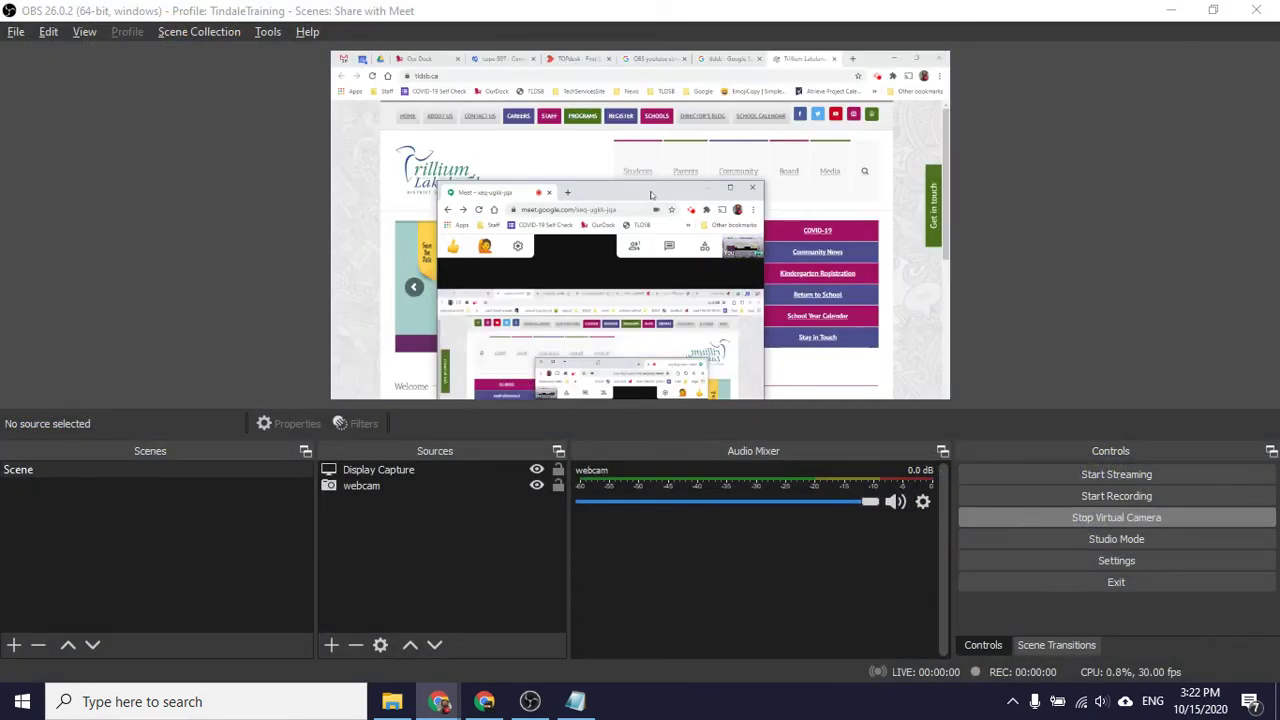
drag(651, 195, 753, 58)
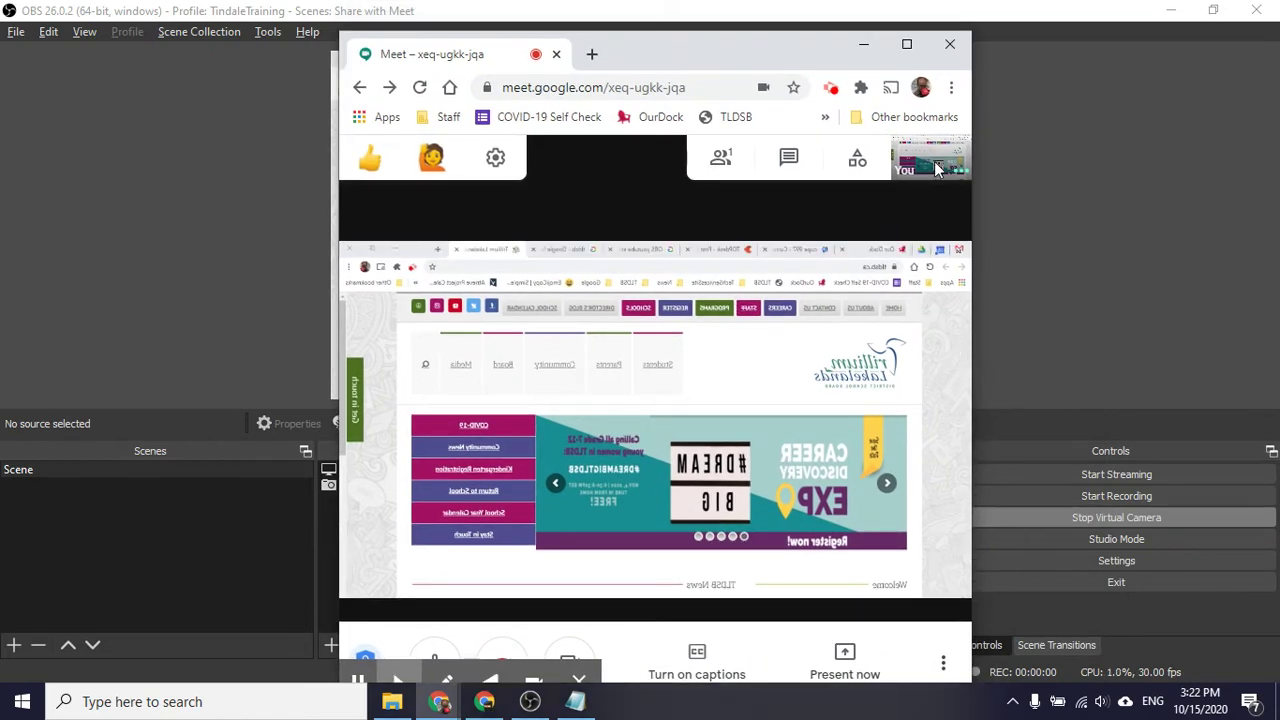
Maximize the Meet window to check the school board website feed, then move it to the right.
click(906, 44)
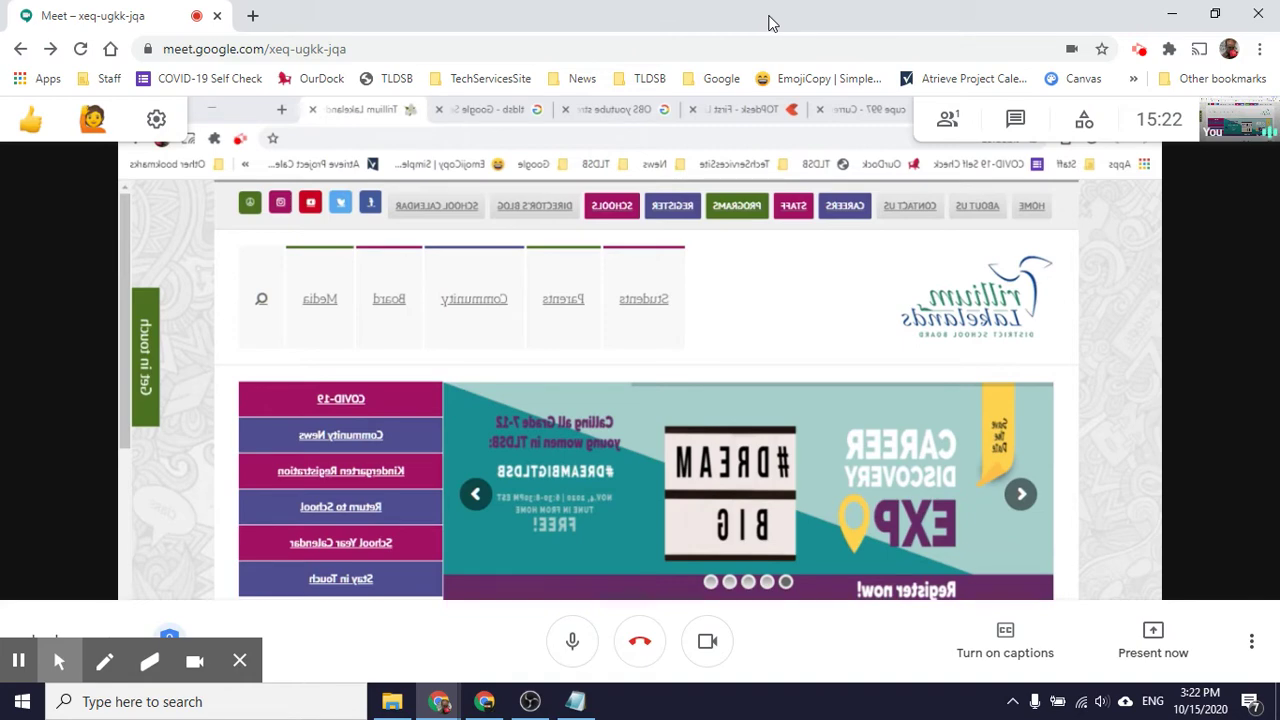
drag(771, 24, 982, 128)
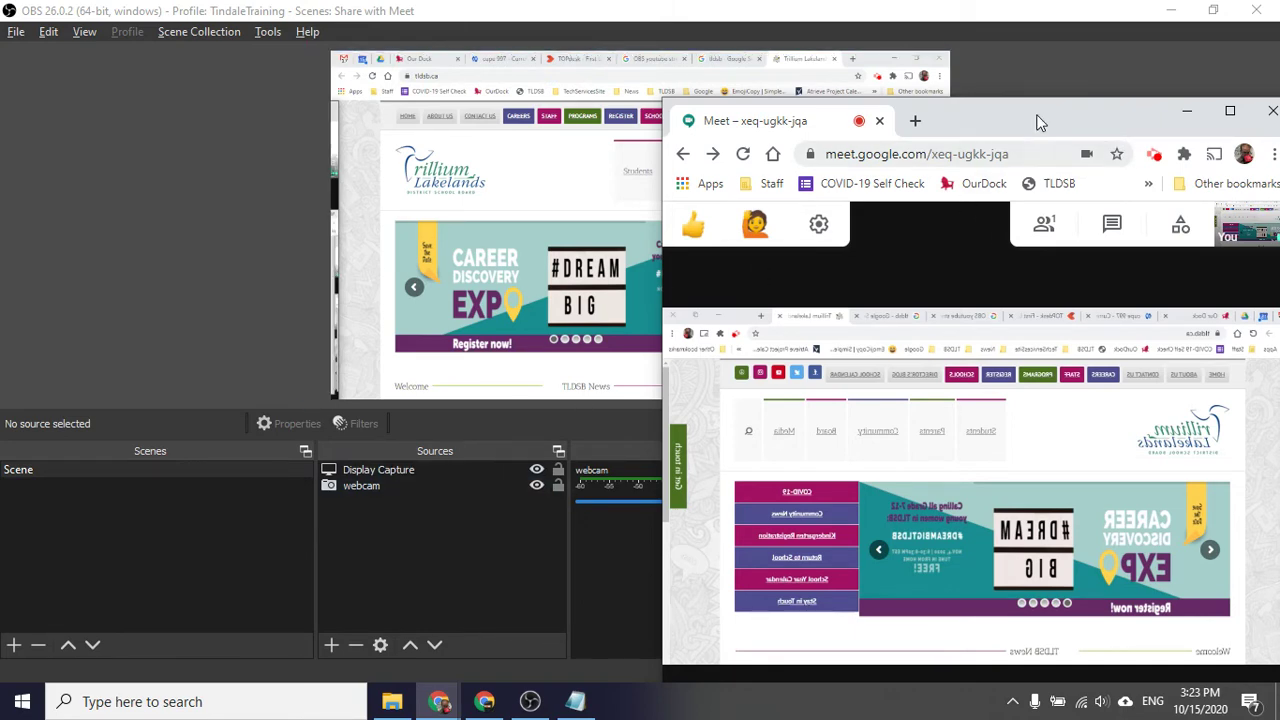
drag(1037, 123, 1279, 125)
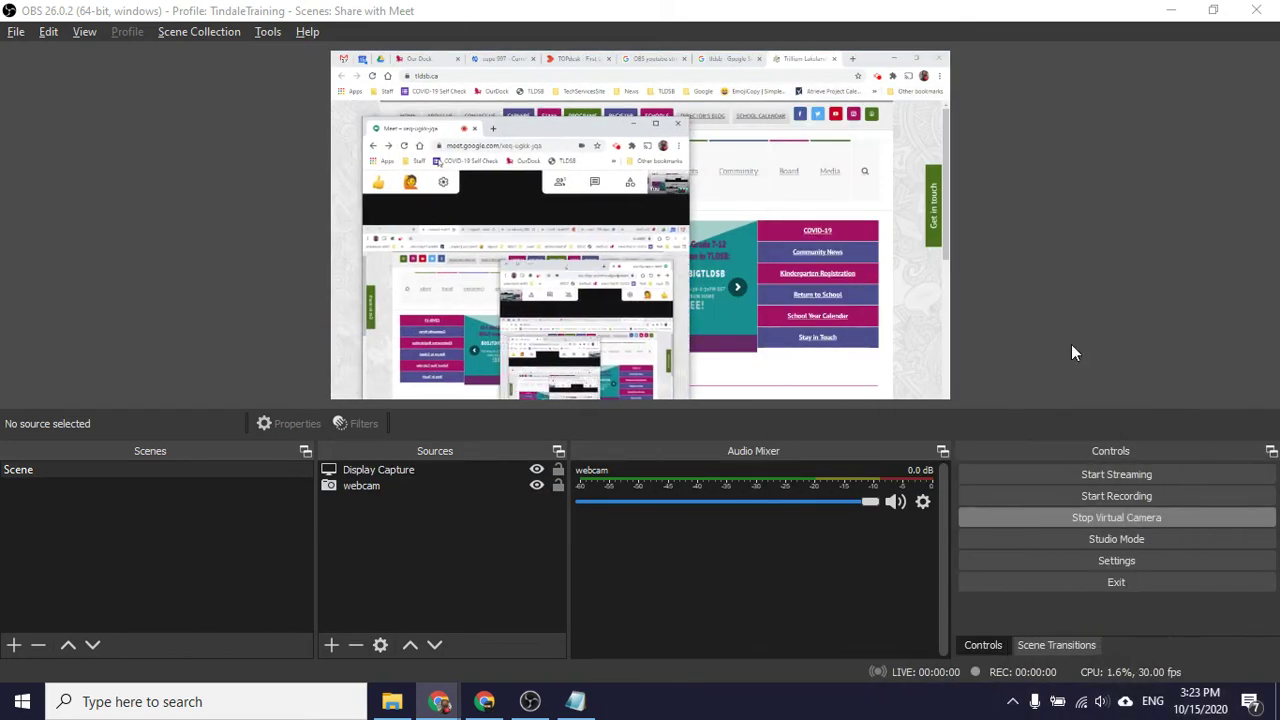
Toggle the webcam and Display Capture visibility, ending with Display Capture hidden so the webcam shows.
click(536, 486)
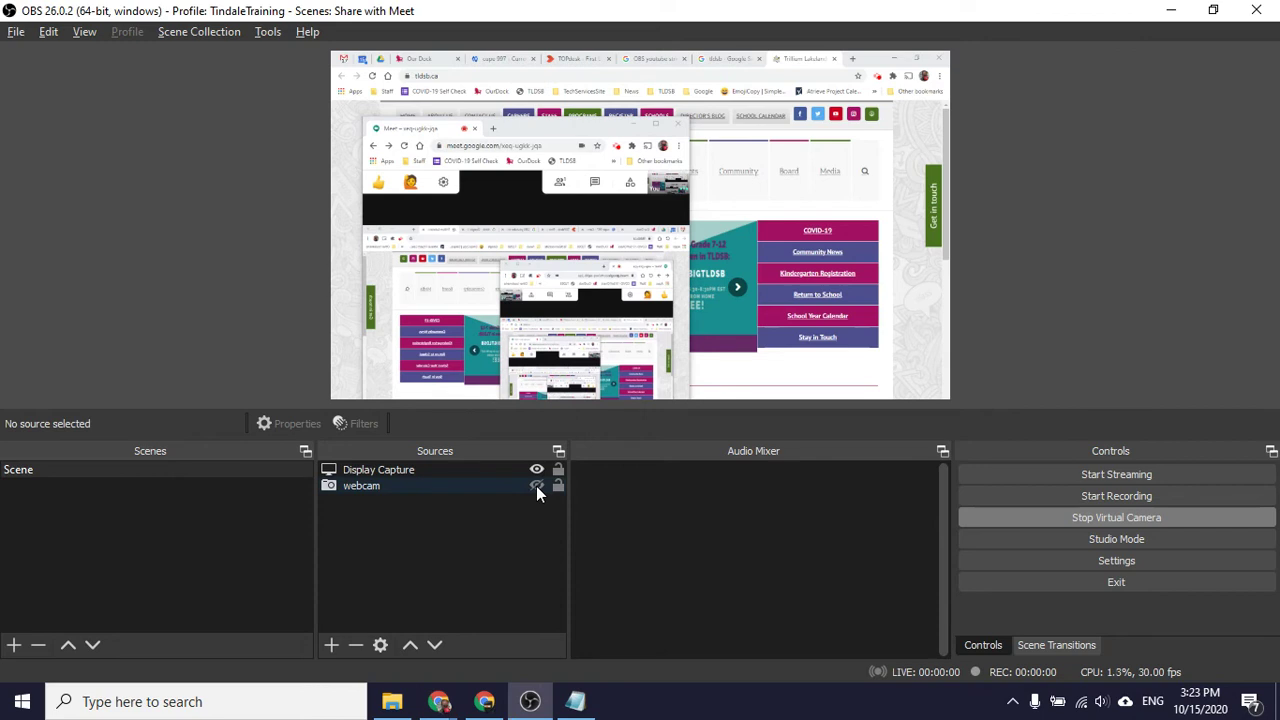
click(536, 486)
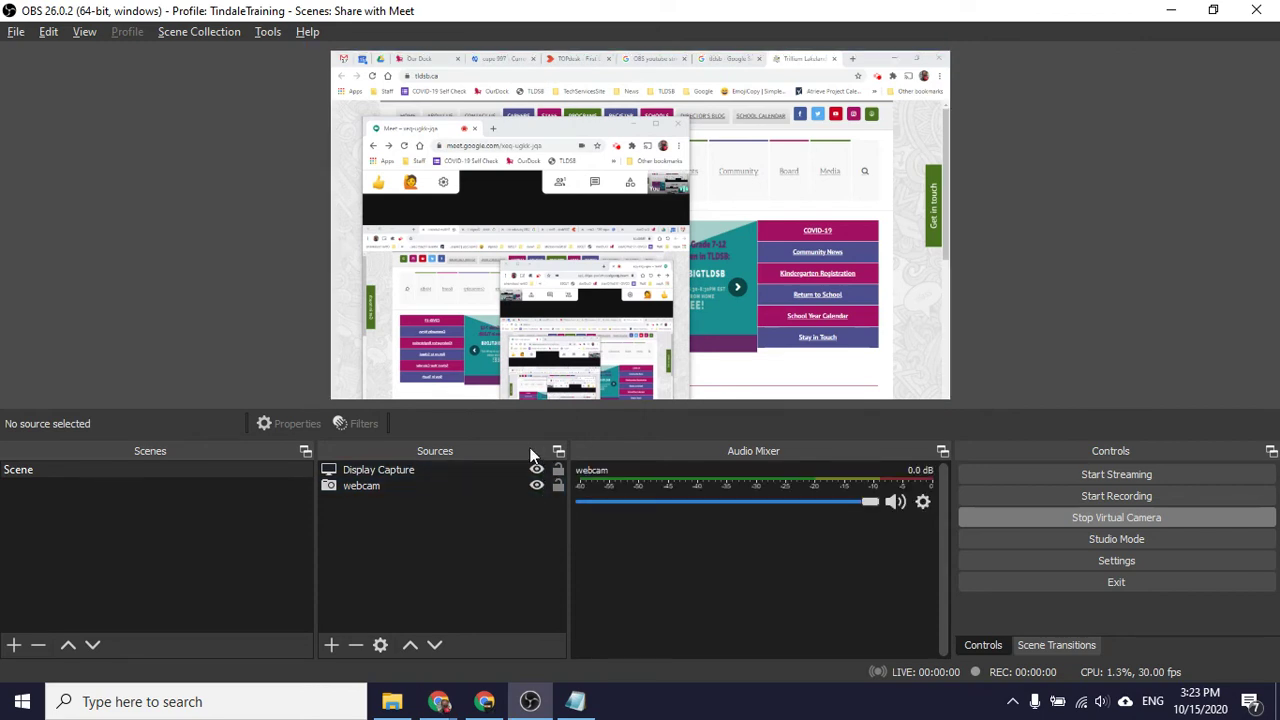
click(538, 472)
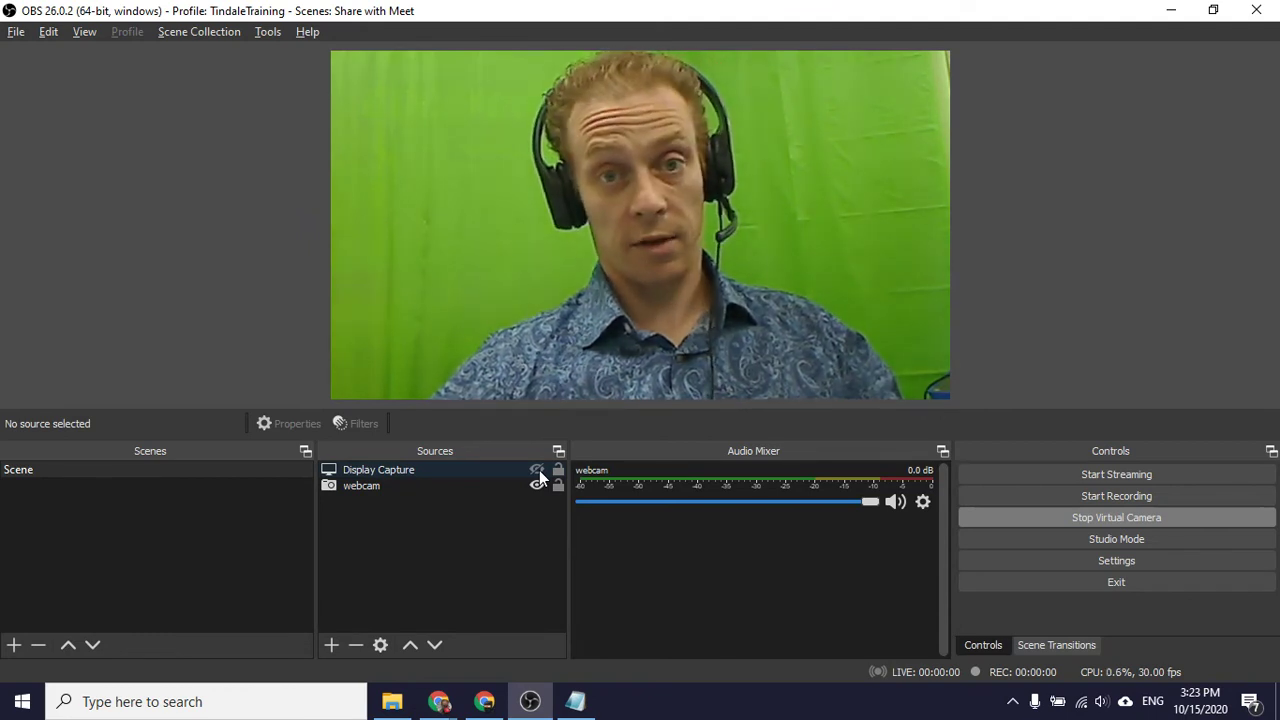
click(537, 471)
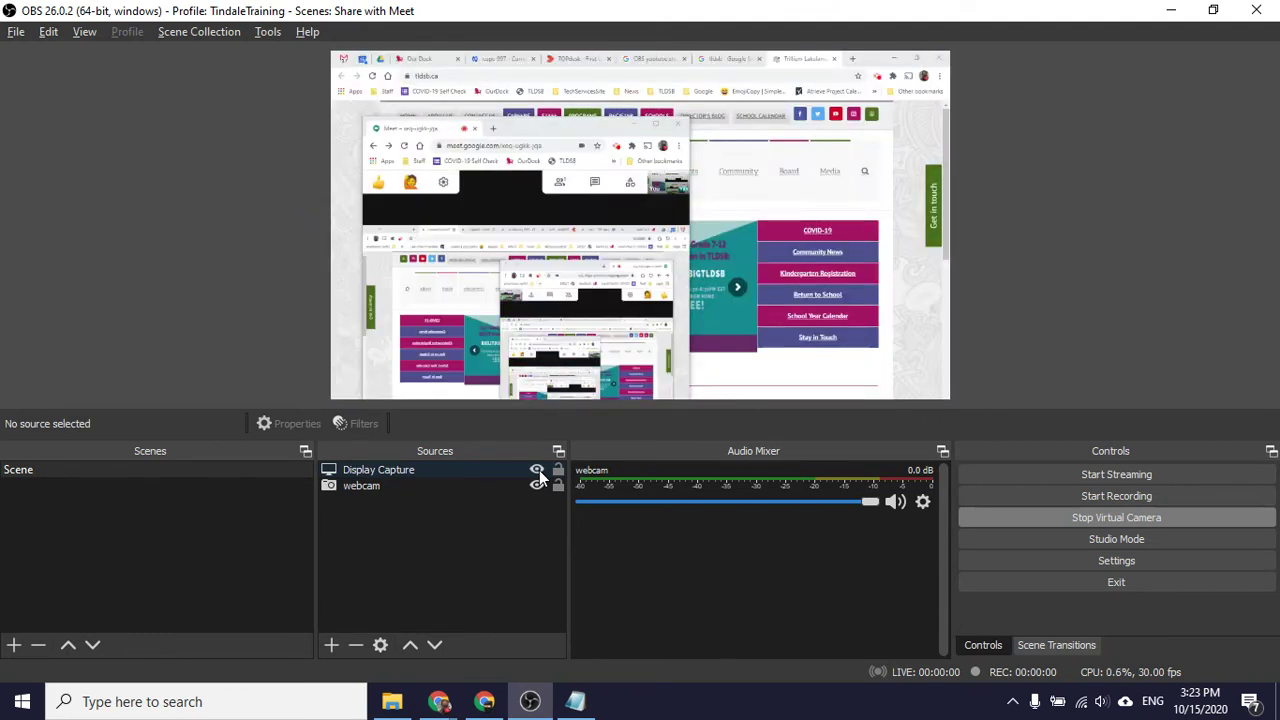
click(538, 471)
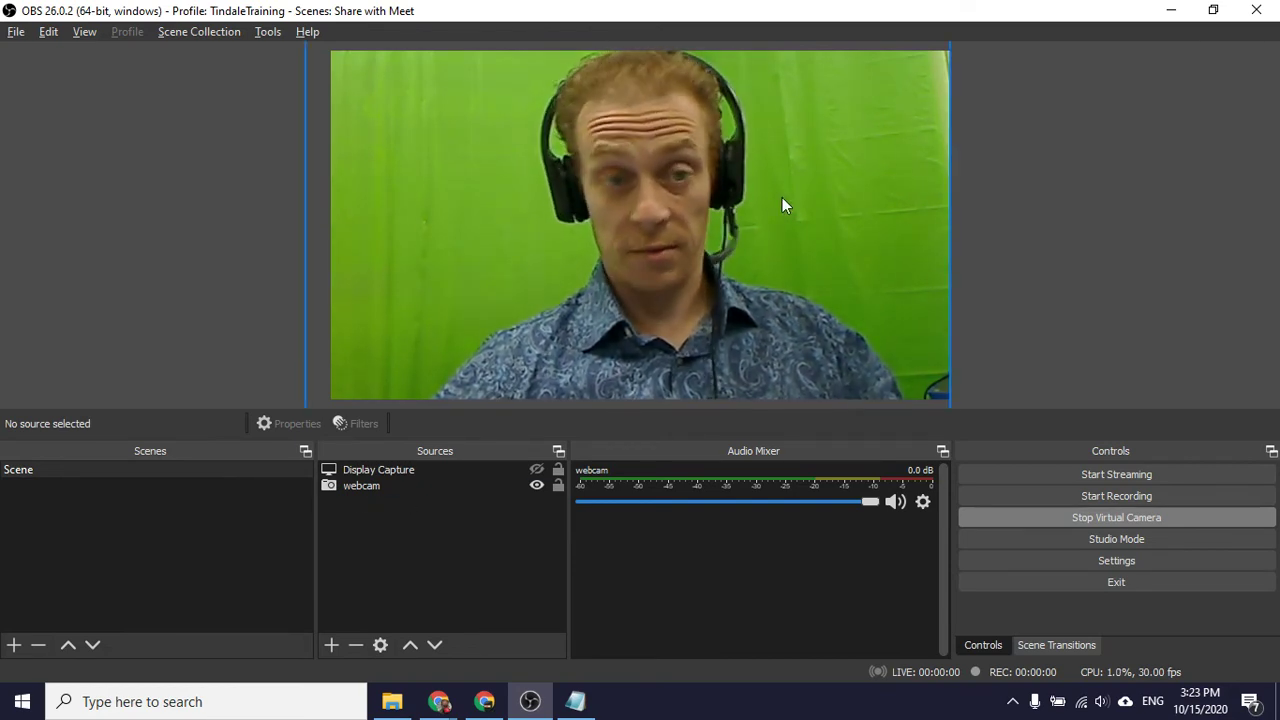
click(13, 645)
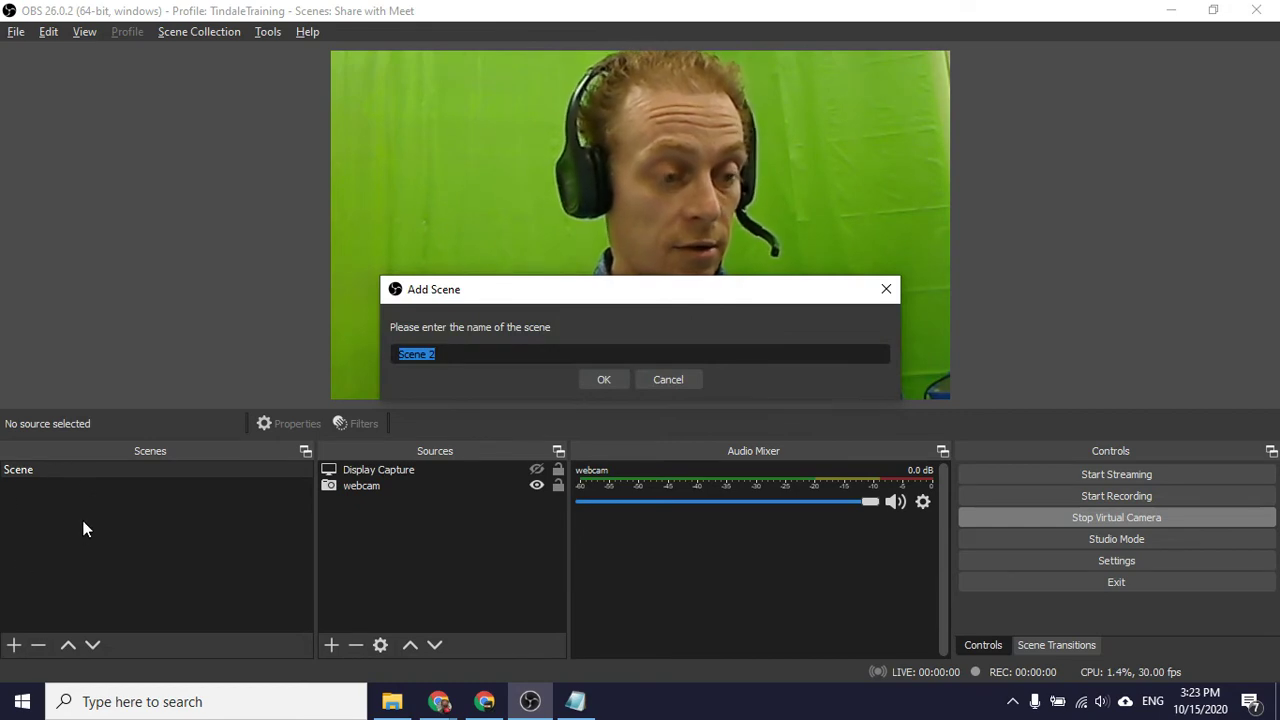
Create the 'desktop' scene with a Display Capture 2 source capturing Display 2 (1280x1024).
text(des)
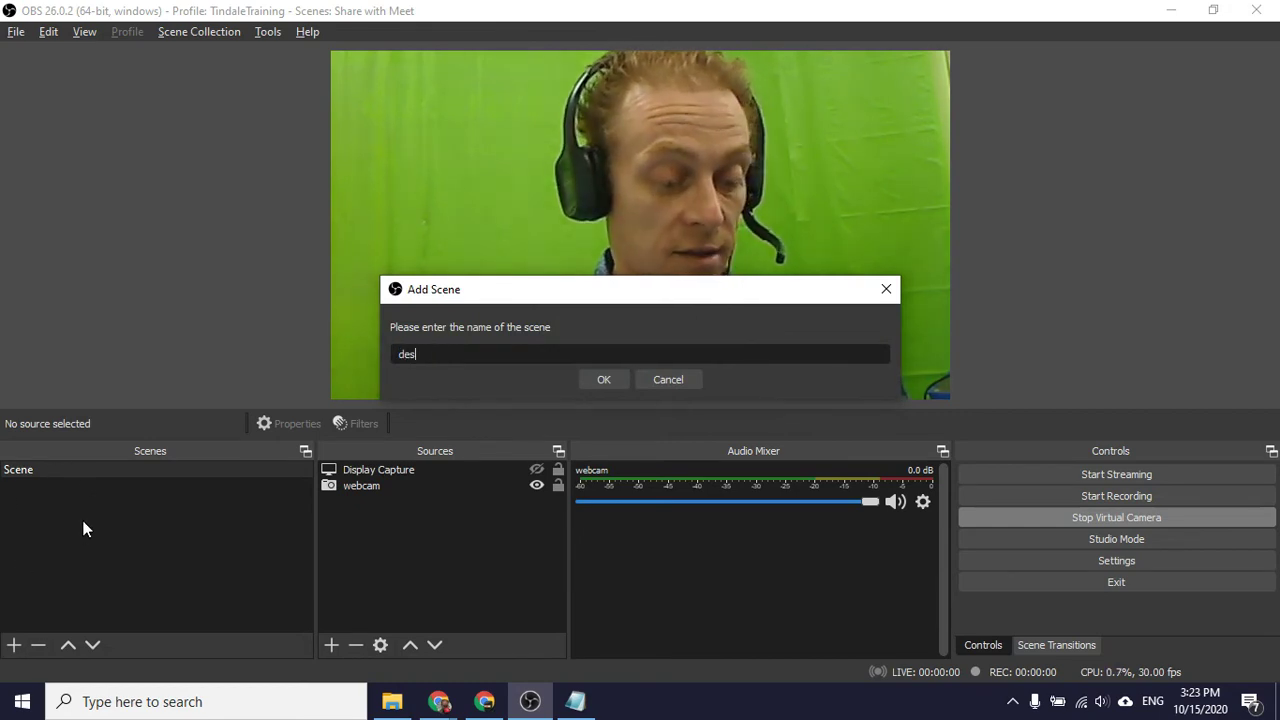
text(ktop)
key(Return)
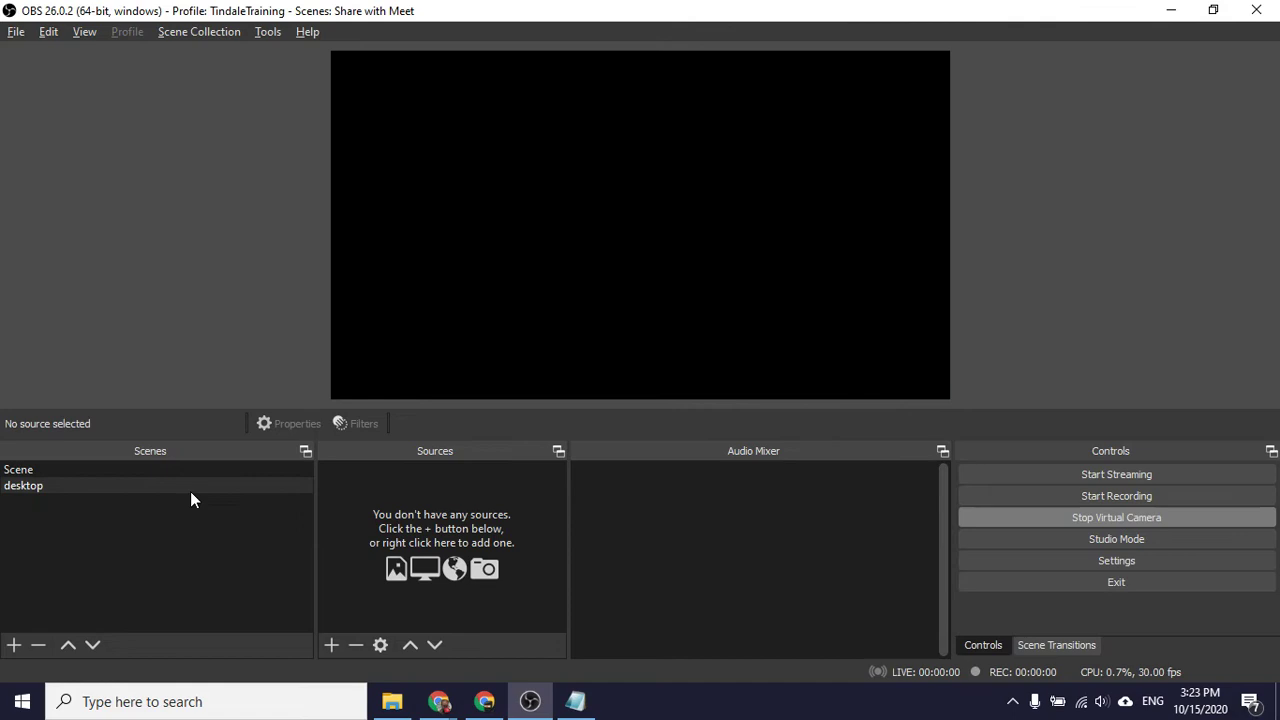
click(331, 645)
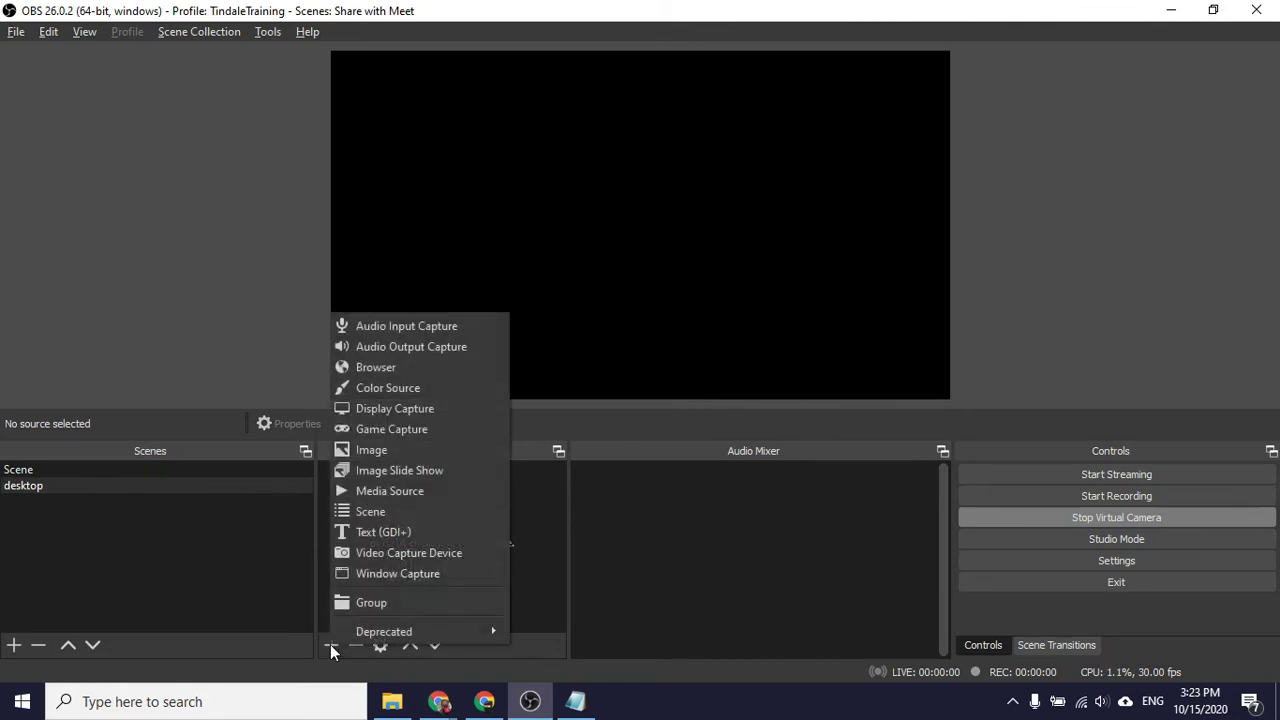
click(375, 408)
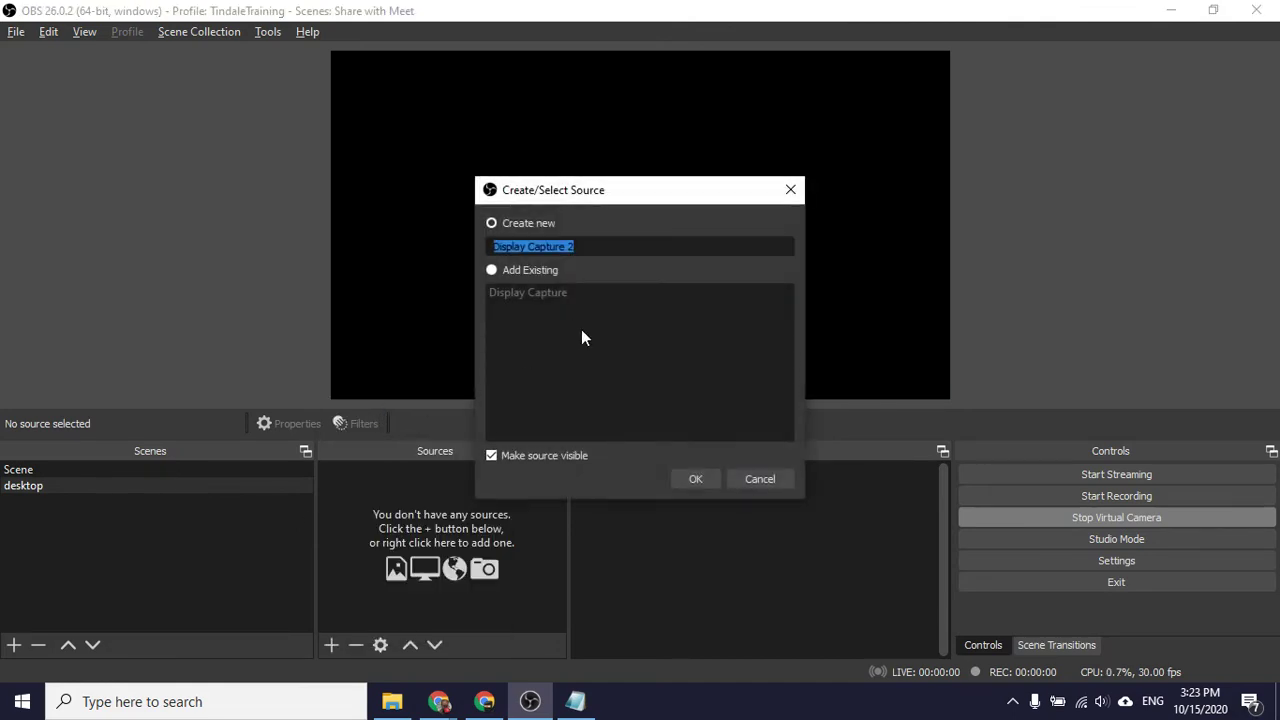
click(705, 478)
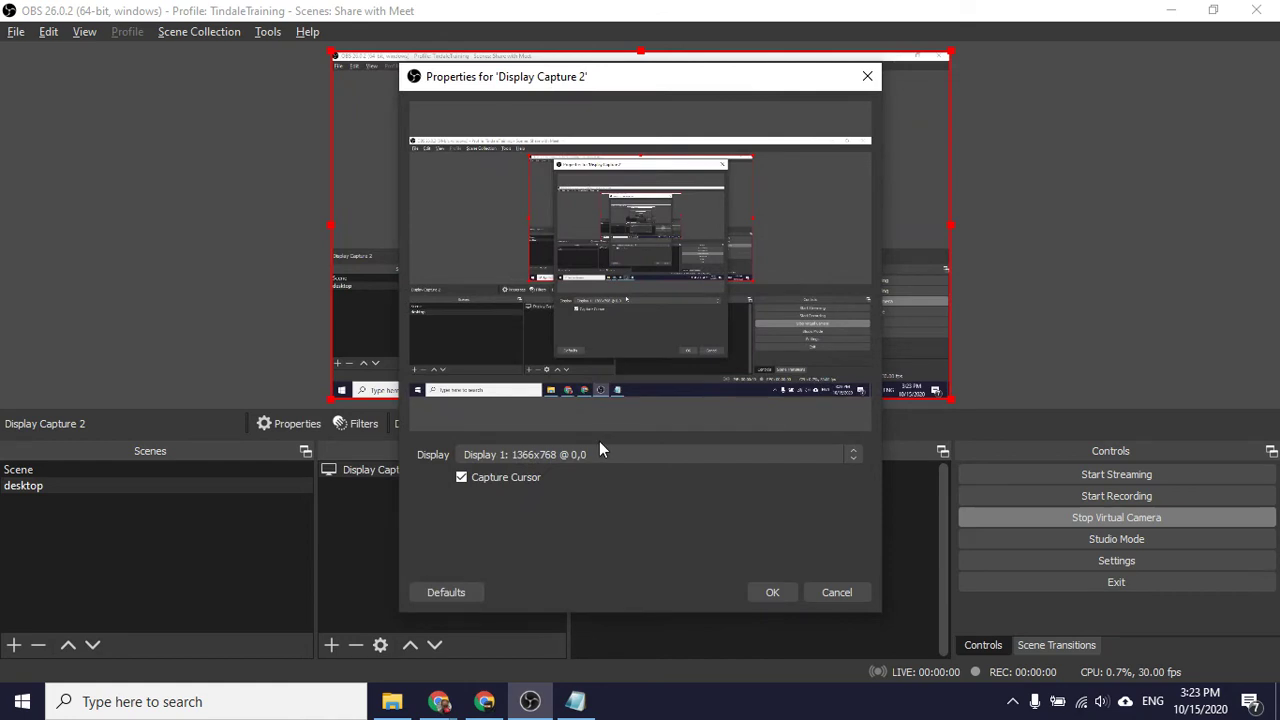
click(595, 454)
click(566, 482)
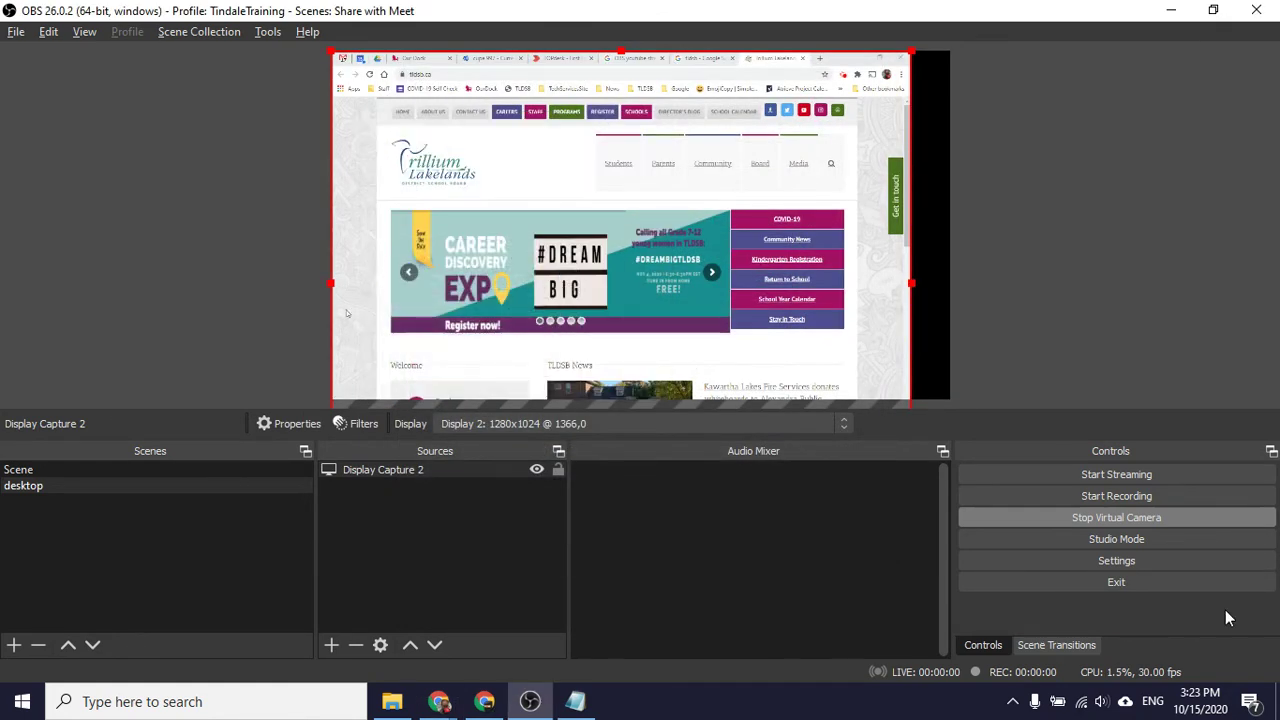
drag(810, 57, 768, 60)
Stretch Display Capture 2 to the canvas edges and shift it up to hide the browser tab bar.
click(822, 59)
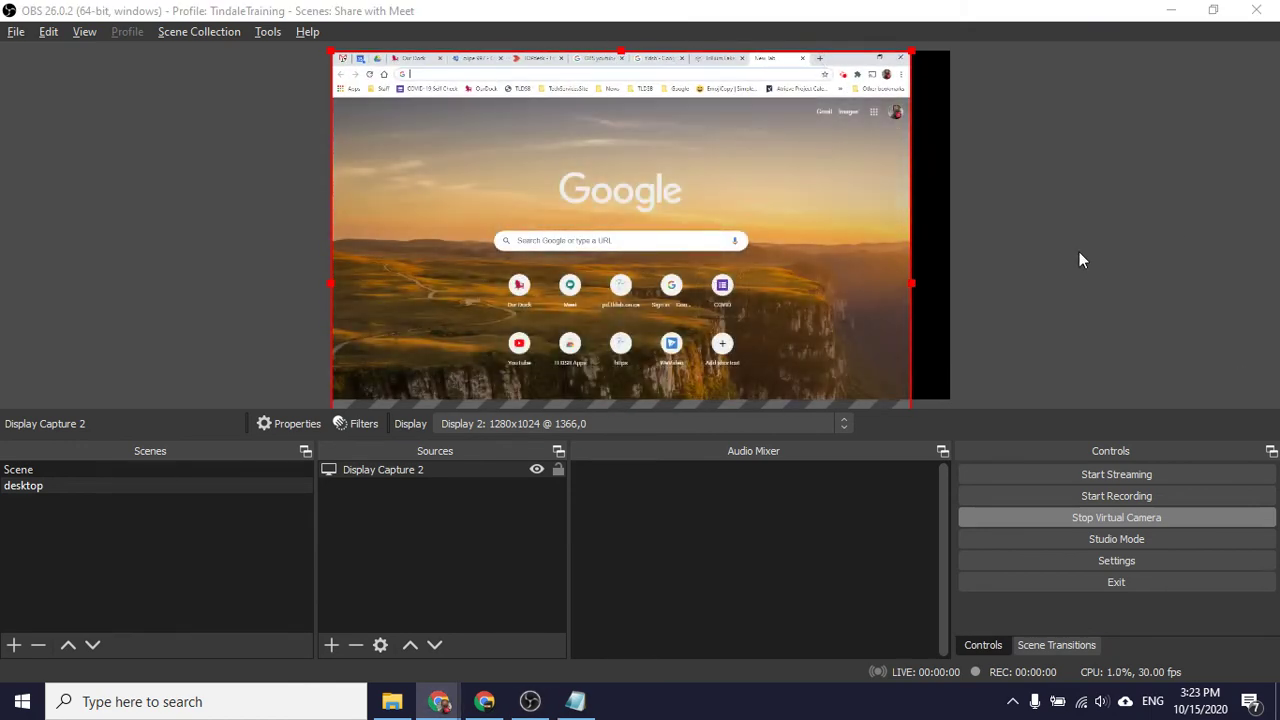
drag(910, 286, 946, 286)
click(1092, 252)
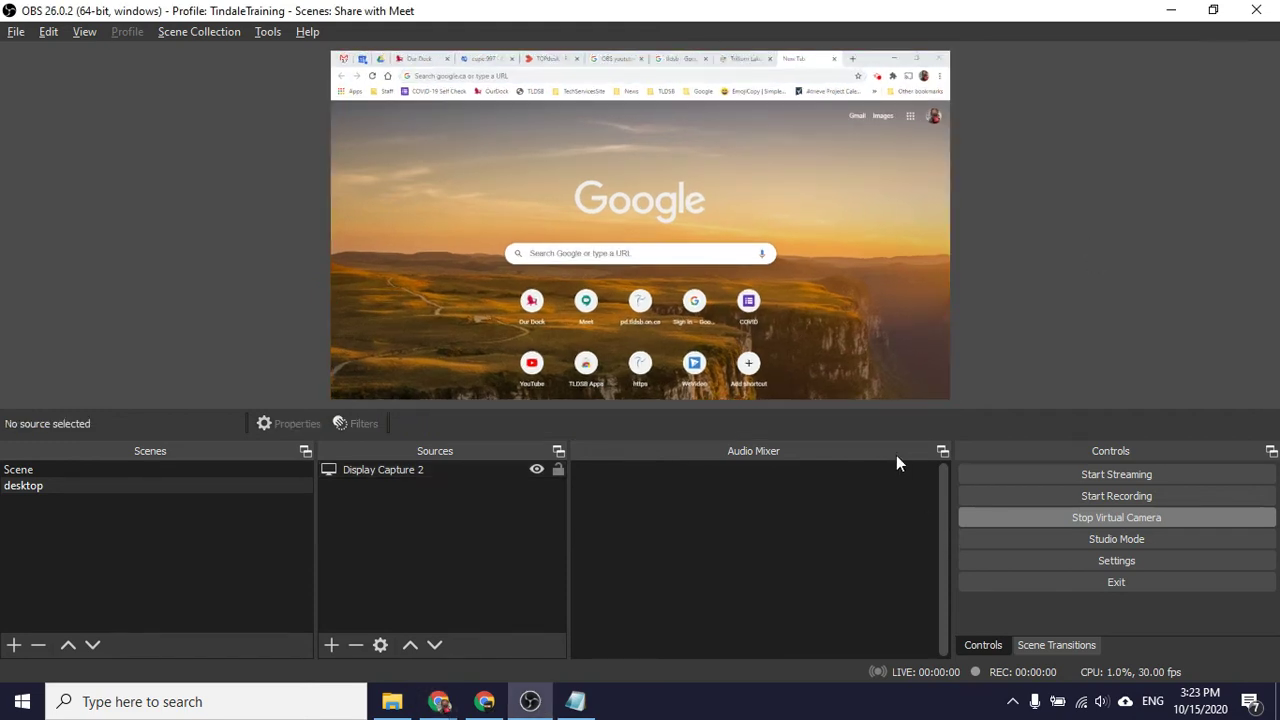
click(930, 212)
drag(951, 295, 768, 287)
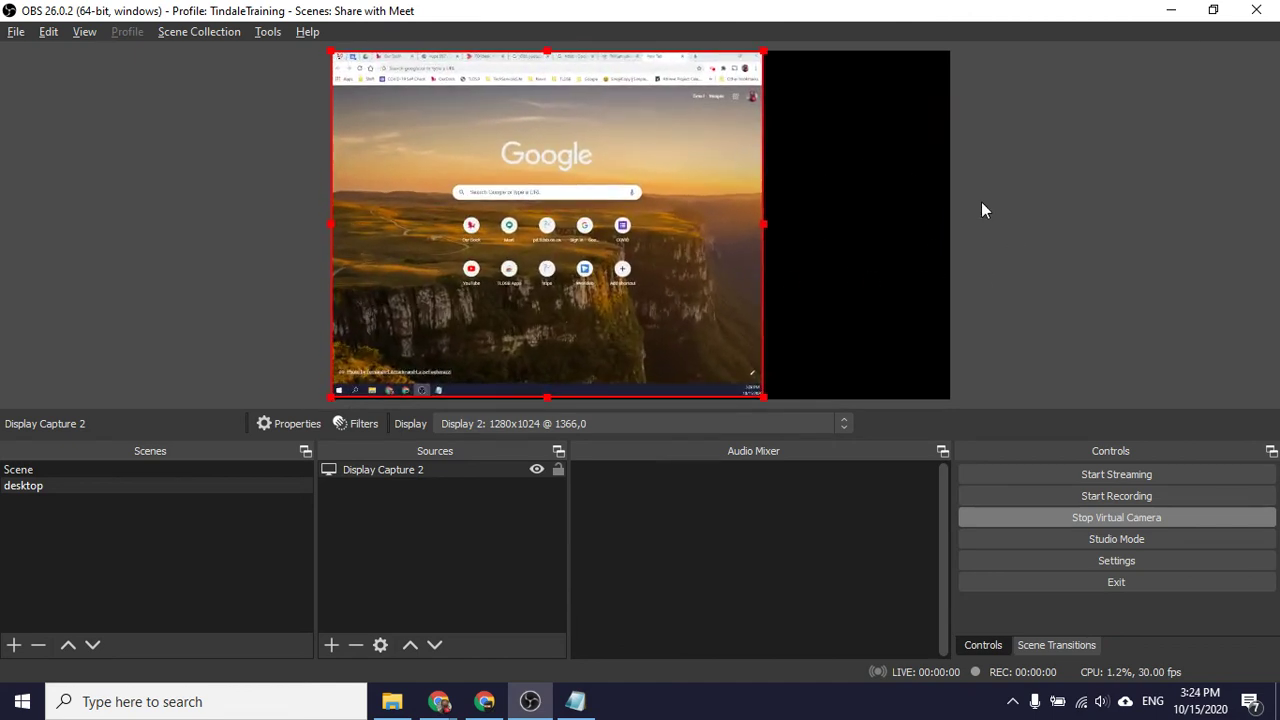
drag(765, 224, 947, 252)
drag(822, 245, 823, 195)
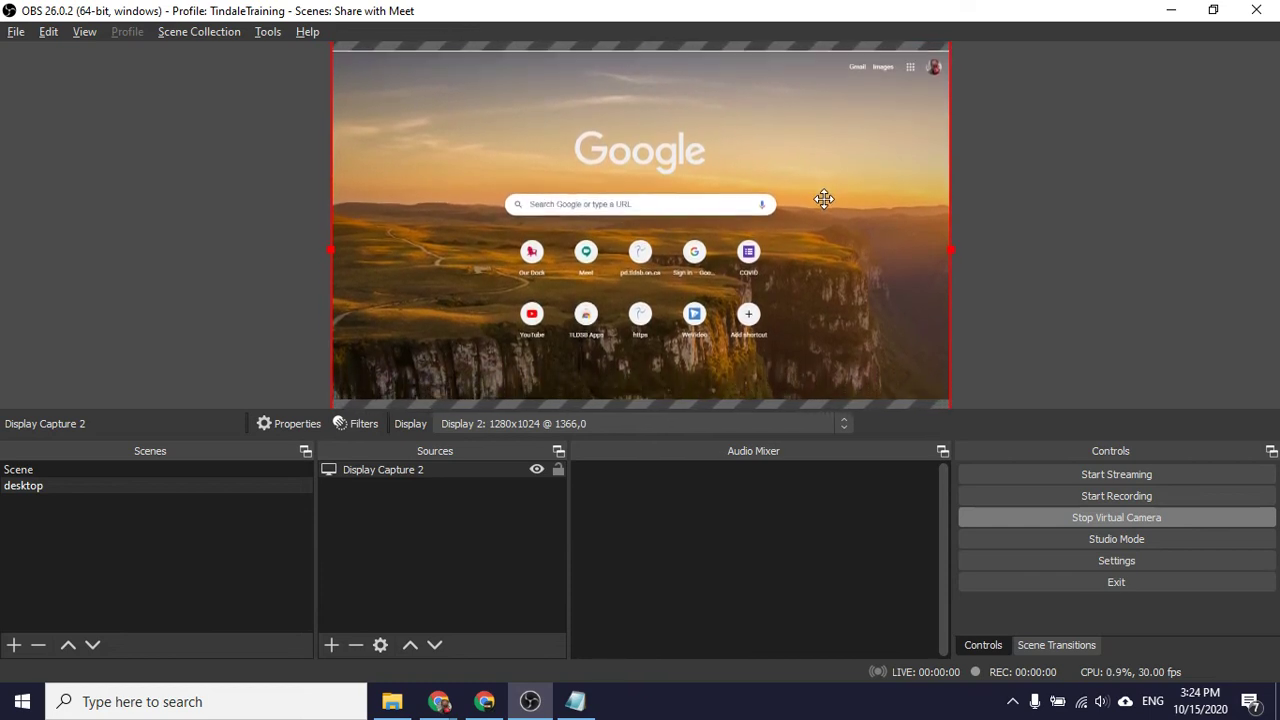
click(1177, 228)
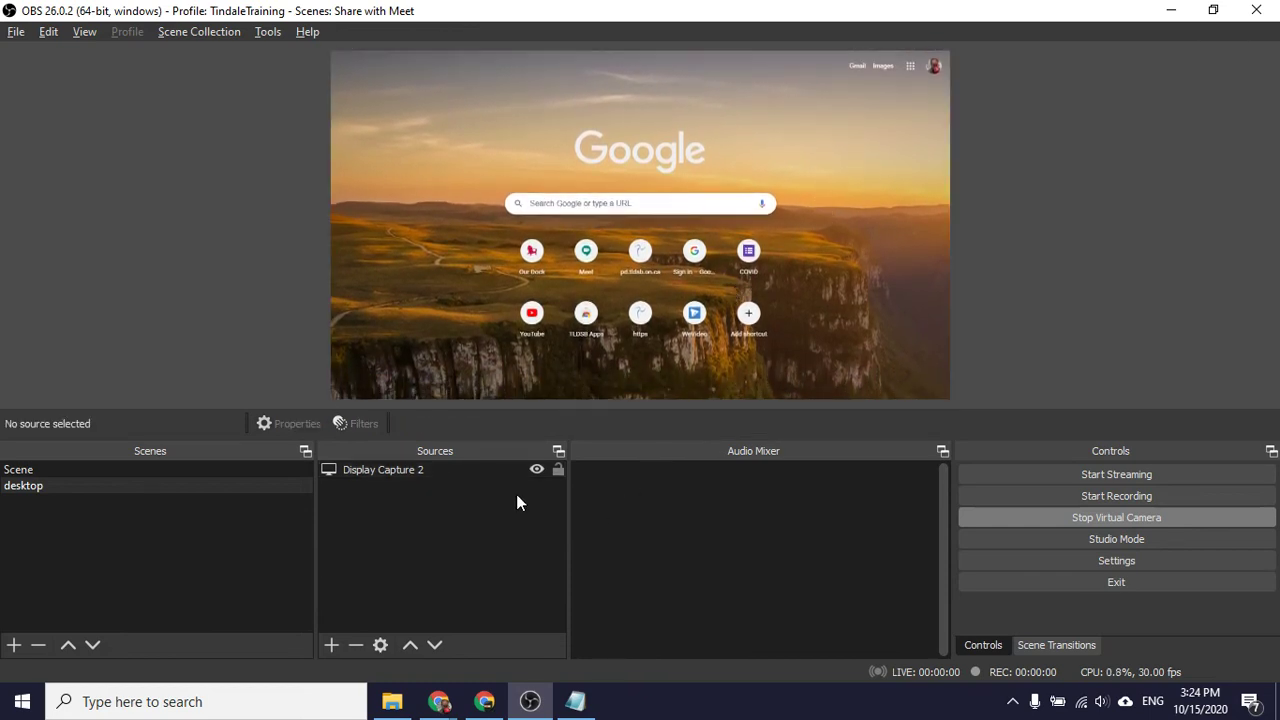
Switch to Scene and open the webcam source's Filters window.
click(21, 473)
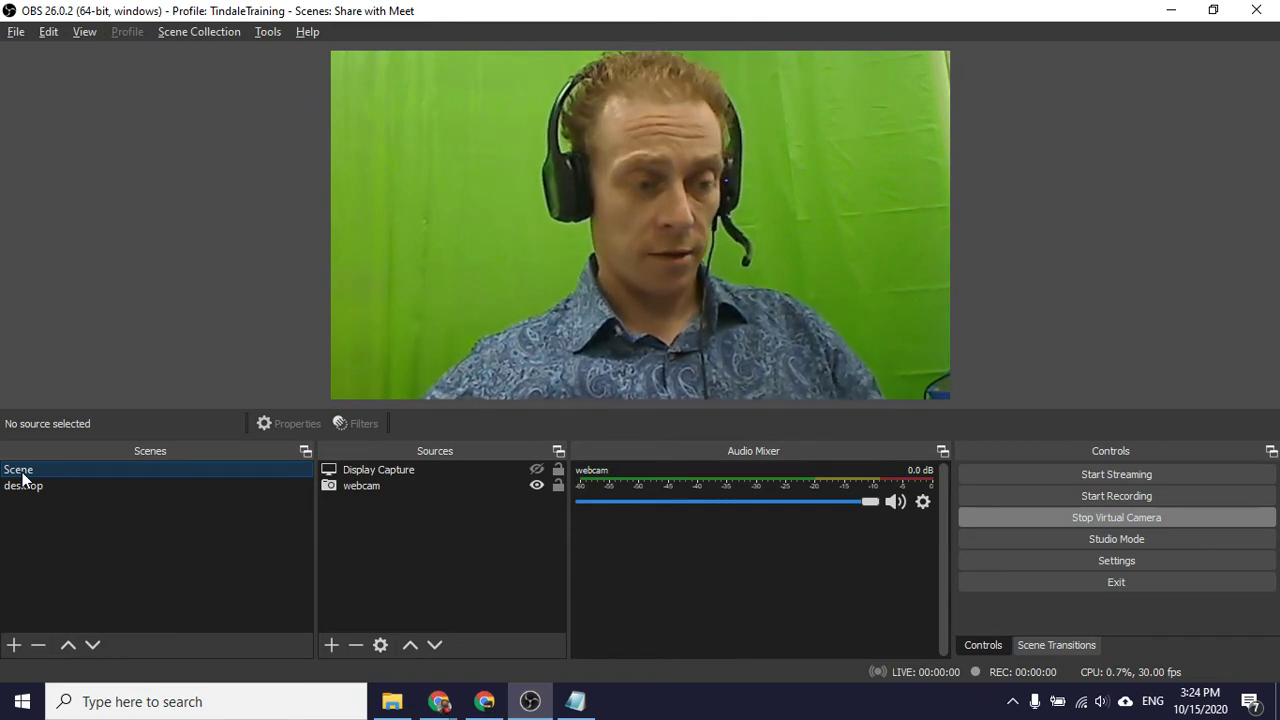
click(518, 188)
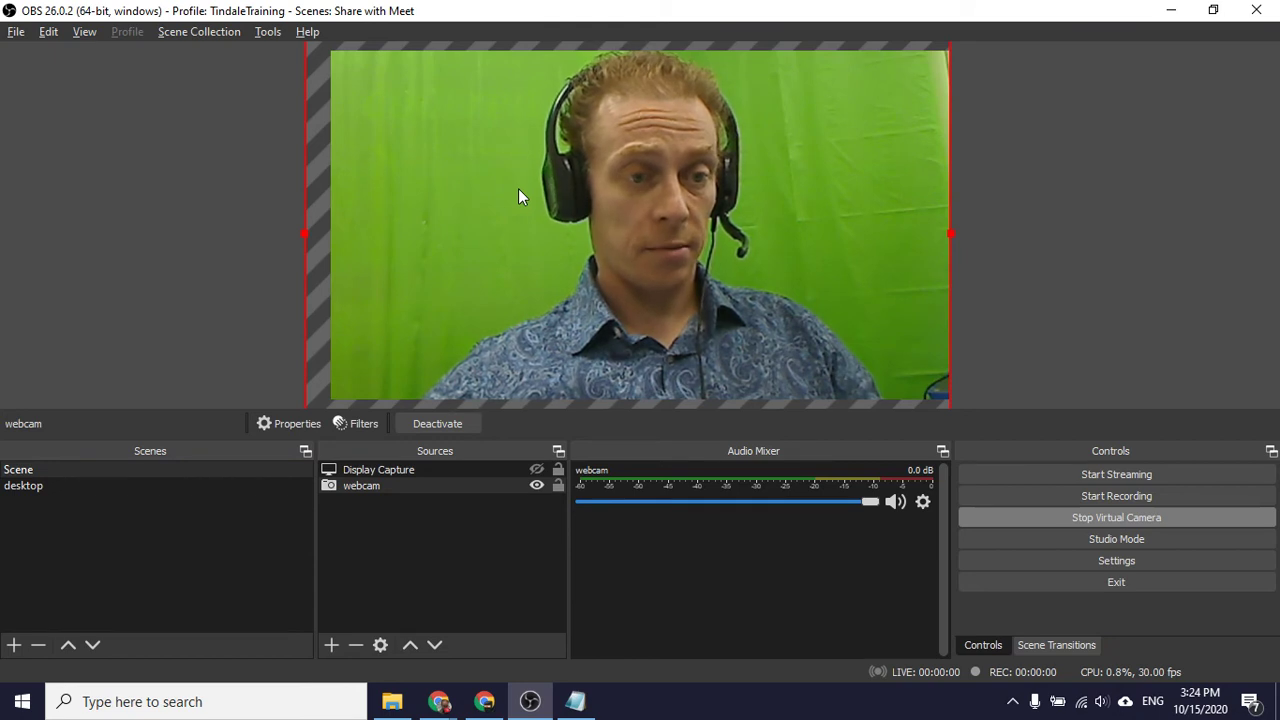
right_click(518, 188)
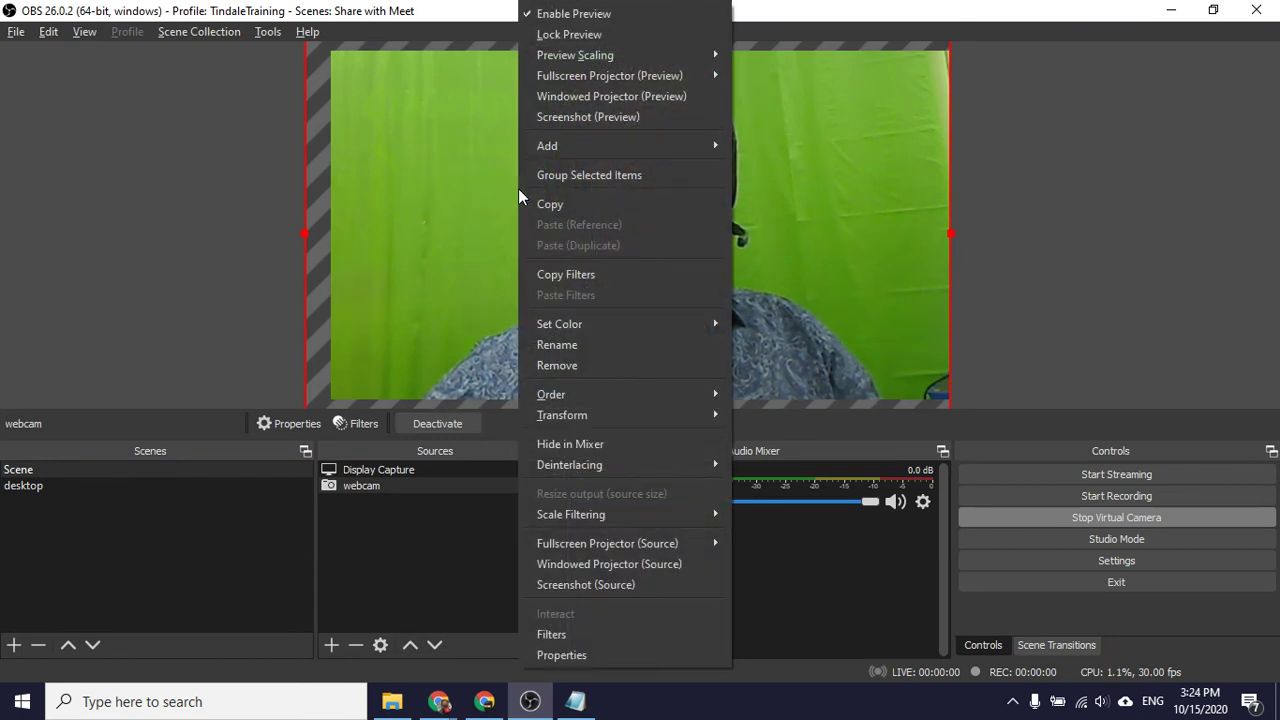
click(577, 633)
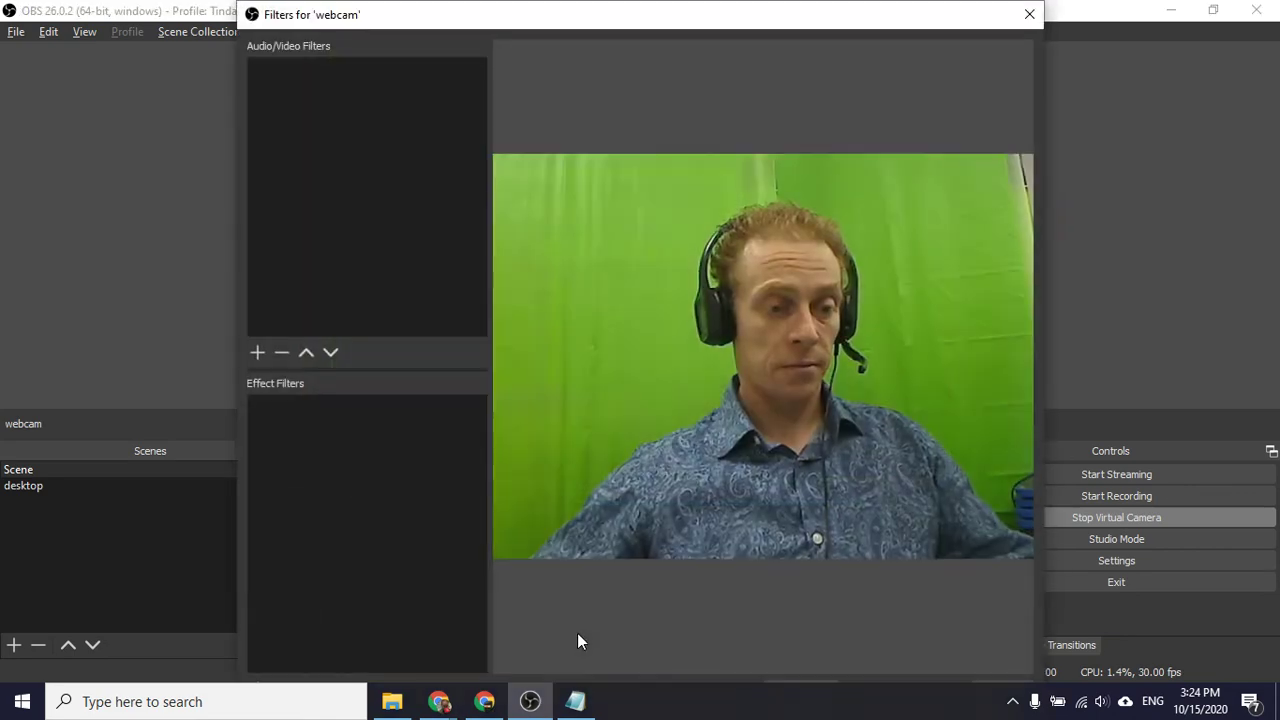
Add a Chroma Key filter to the webcam to remove its green backdrop.
right_click(424, 463)
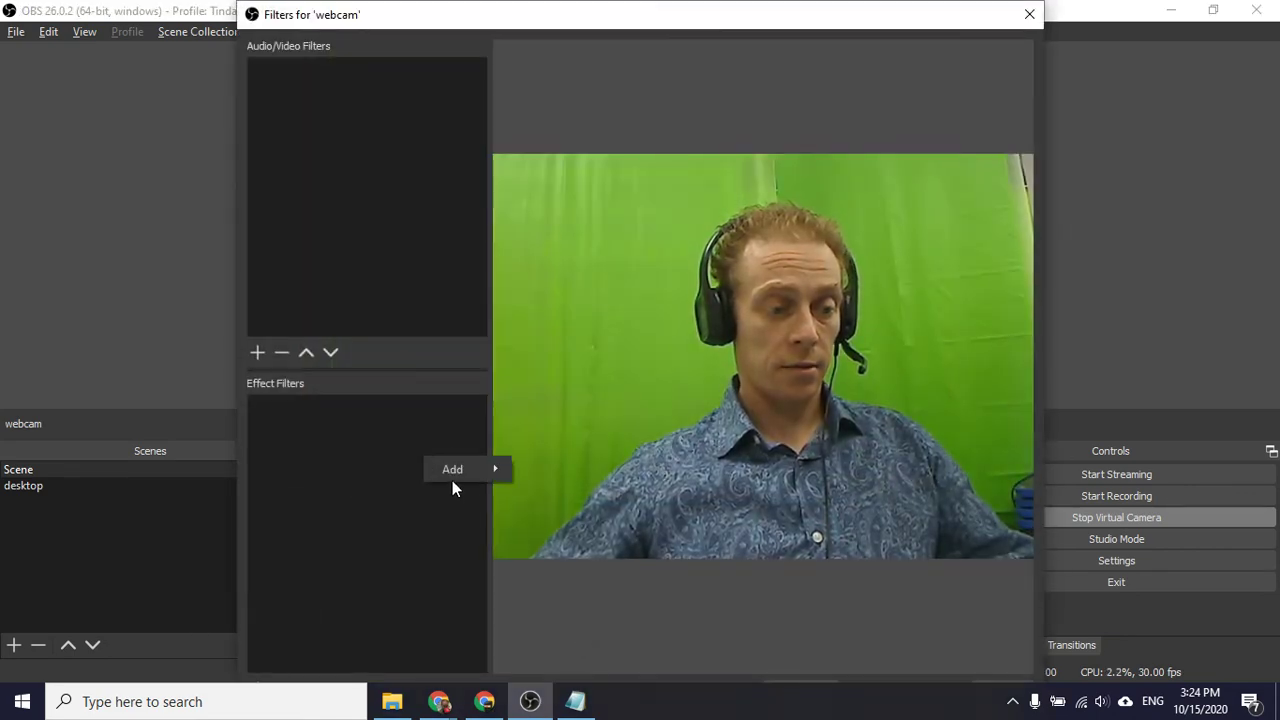
mouse_move(452, 478)
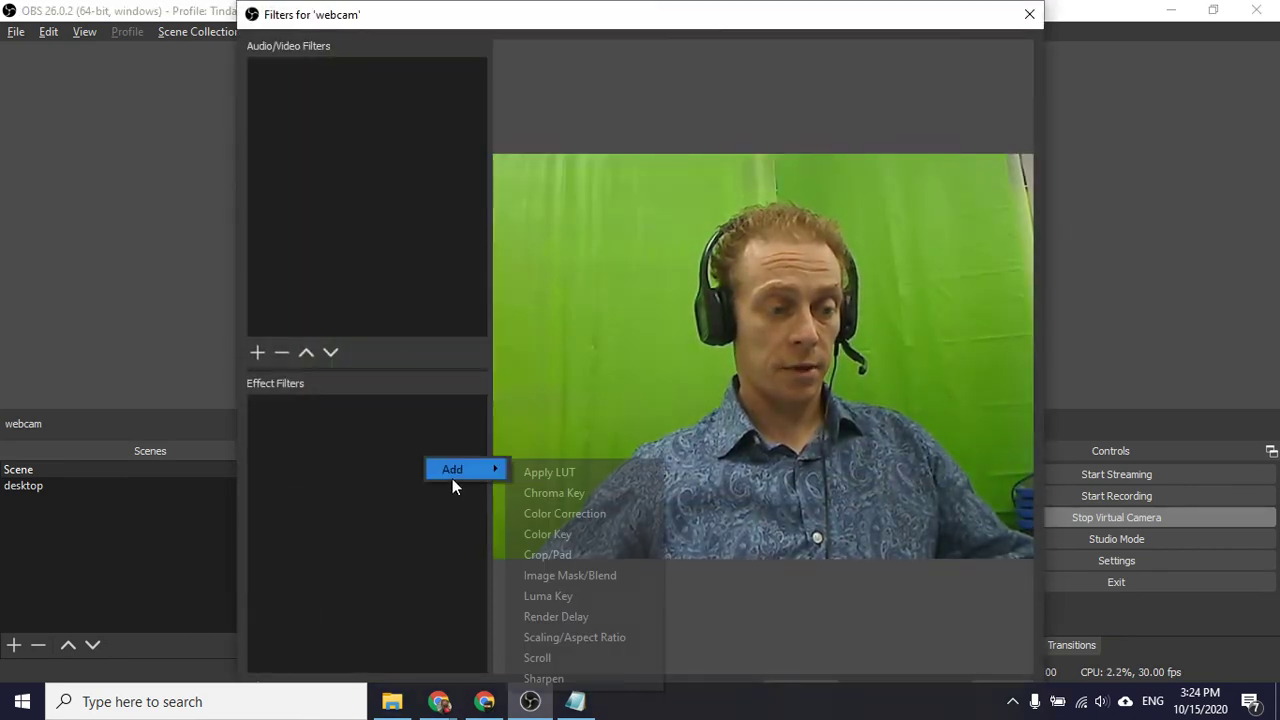
click(565, 495)
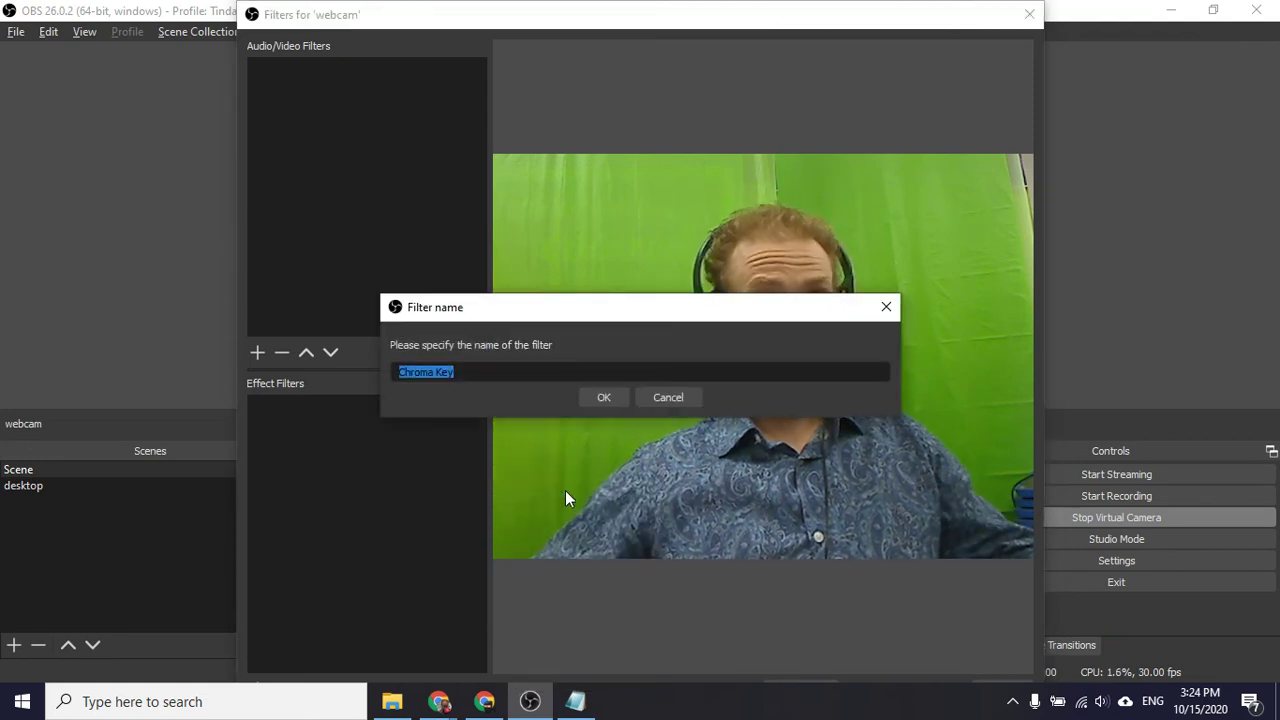
click(603, 397)
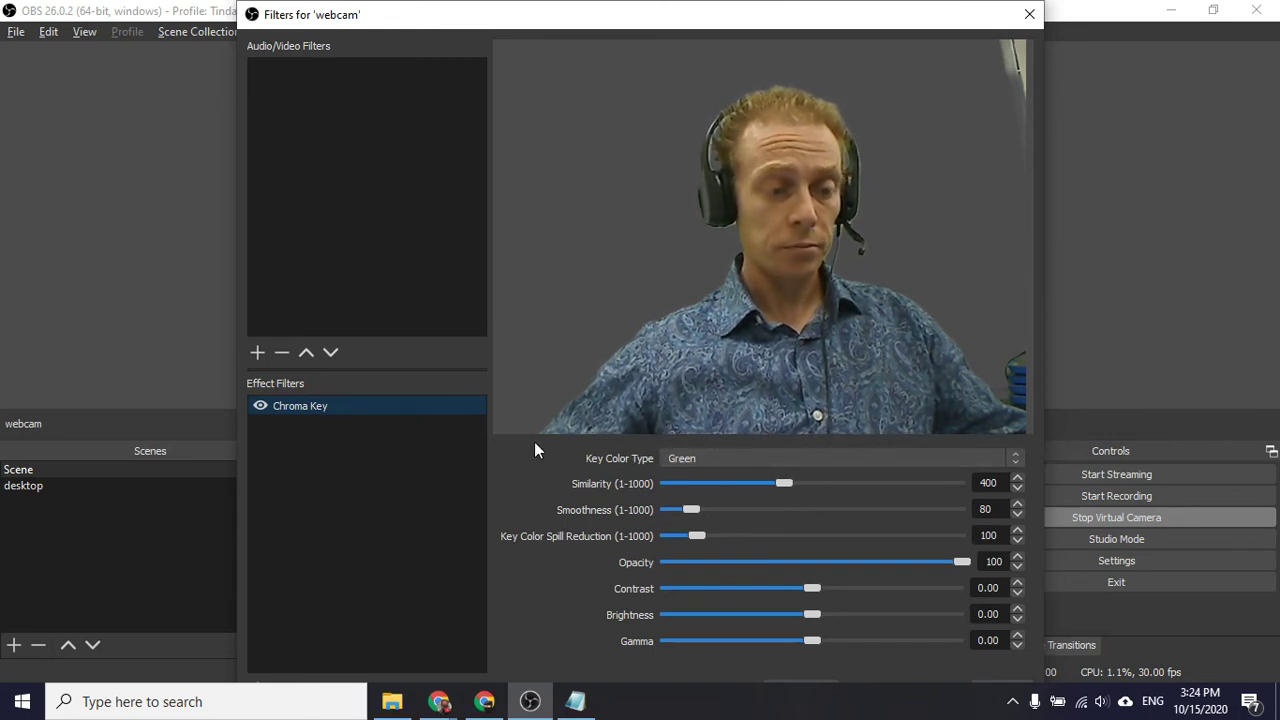
double_click(846, 4)
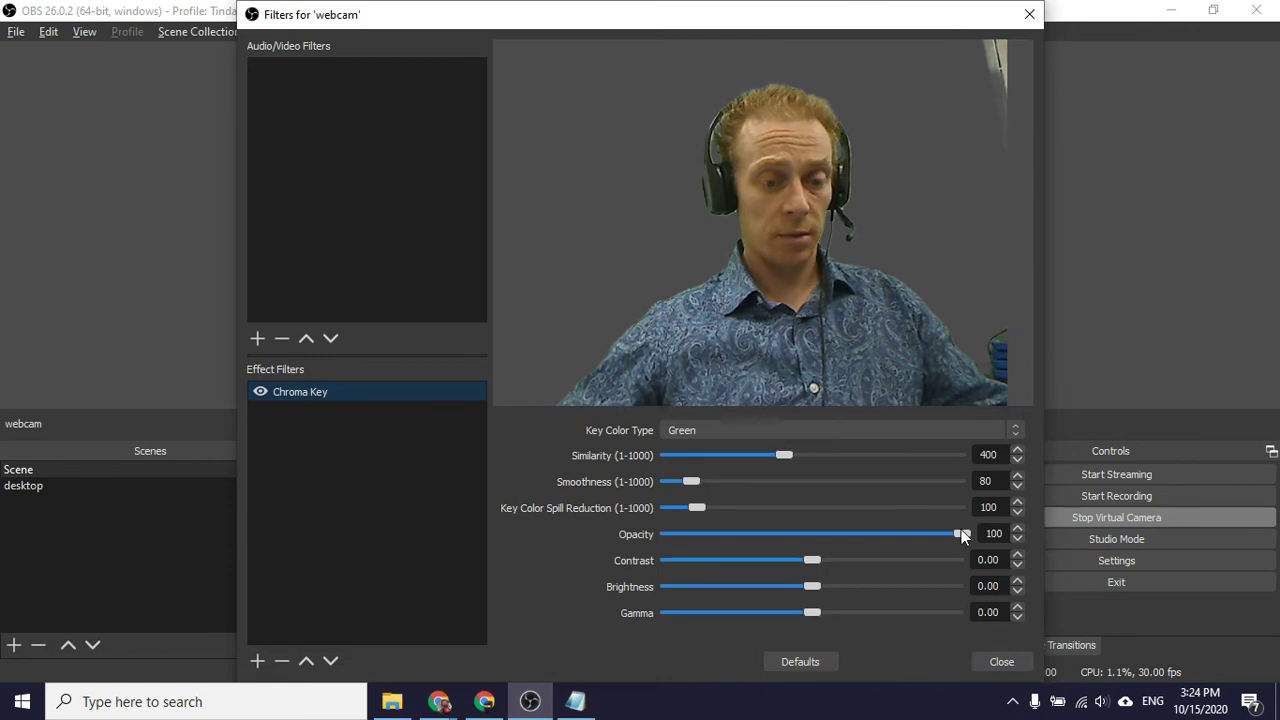
click(995, 662)
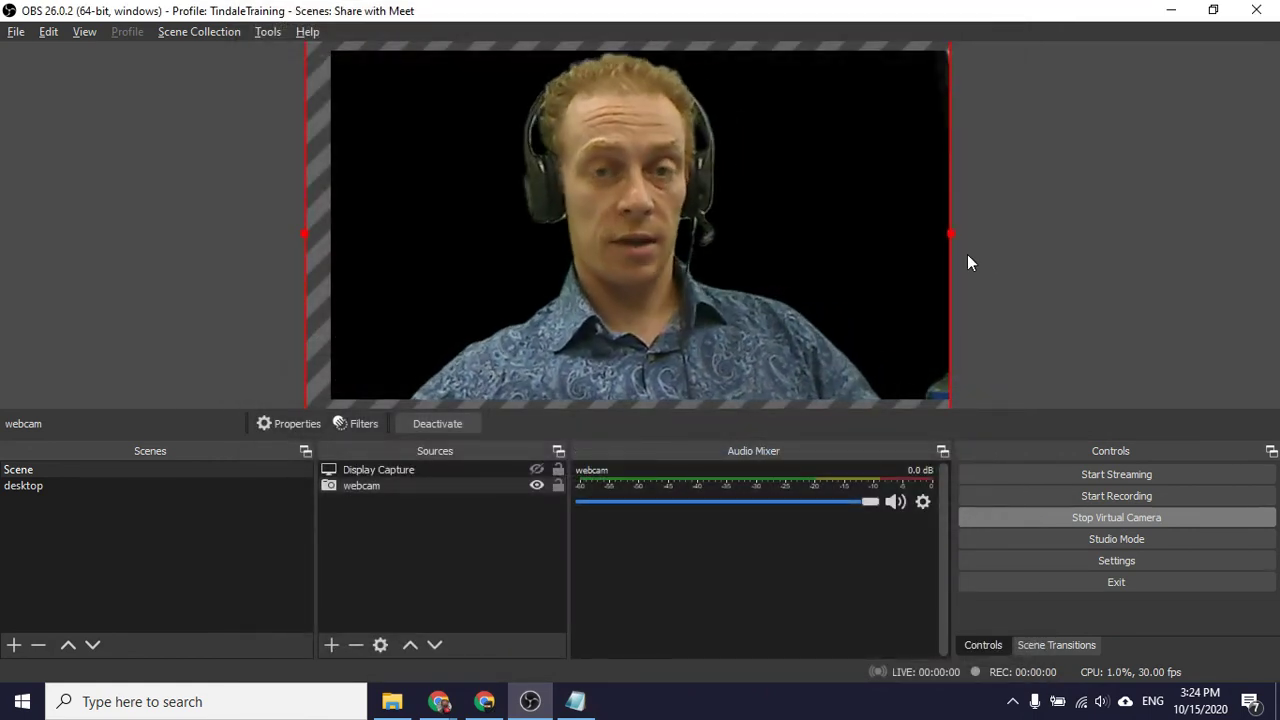
Add an Image source using the HDR-25.bmp lake sunset picture.
drag(934, 251, 956, 254)
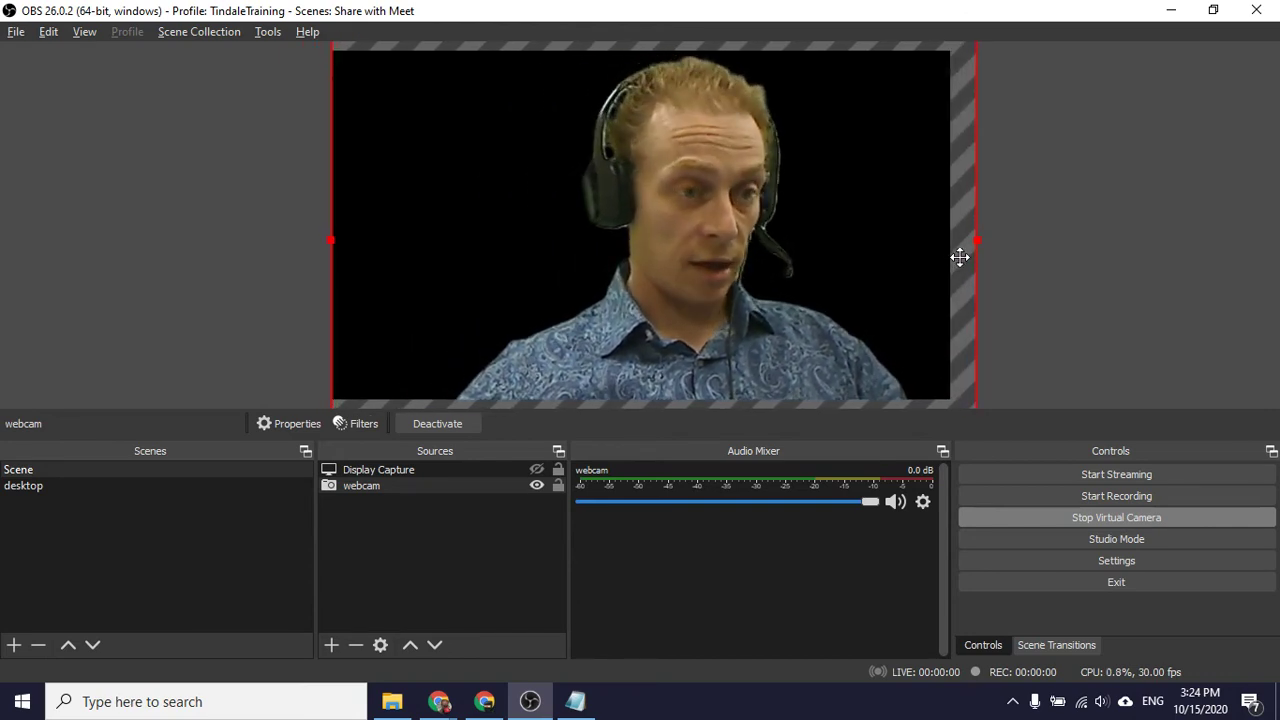
click(331, 645)
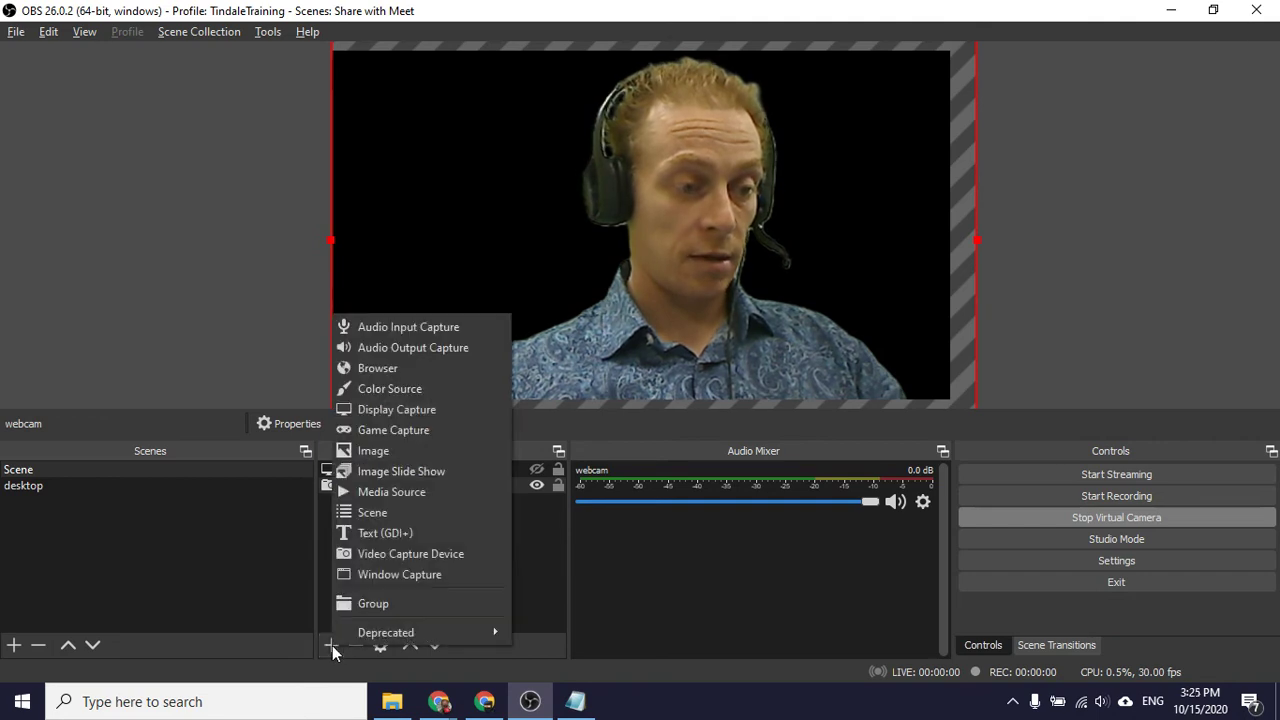
click(363, 451)
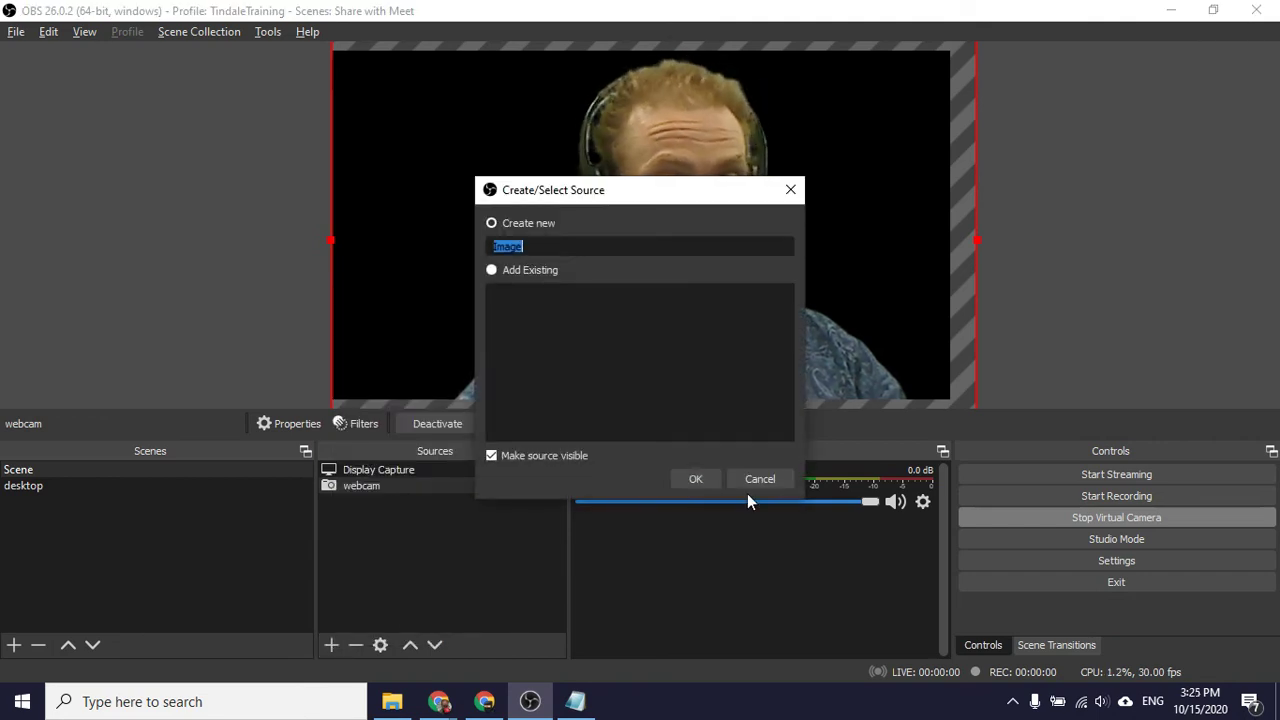
click(705, 479)
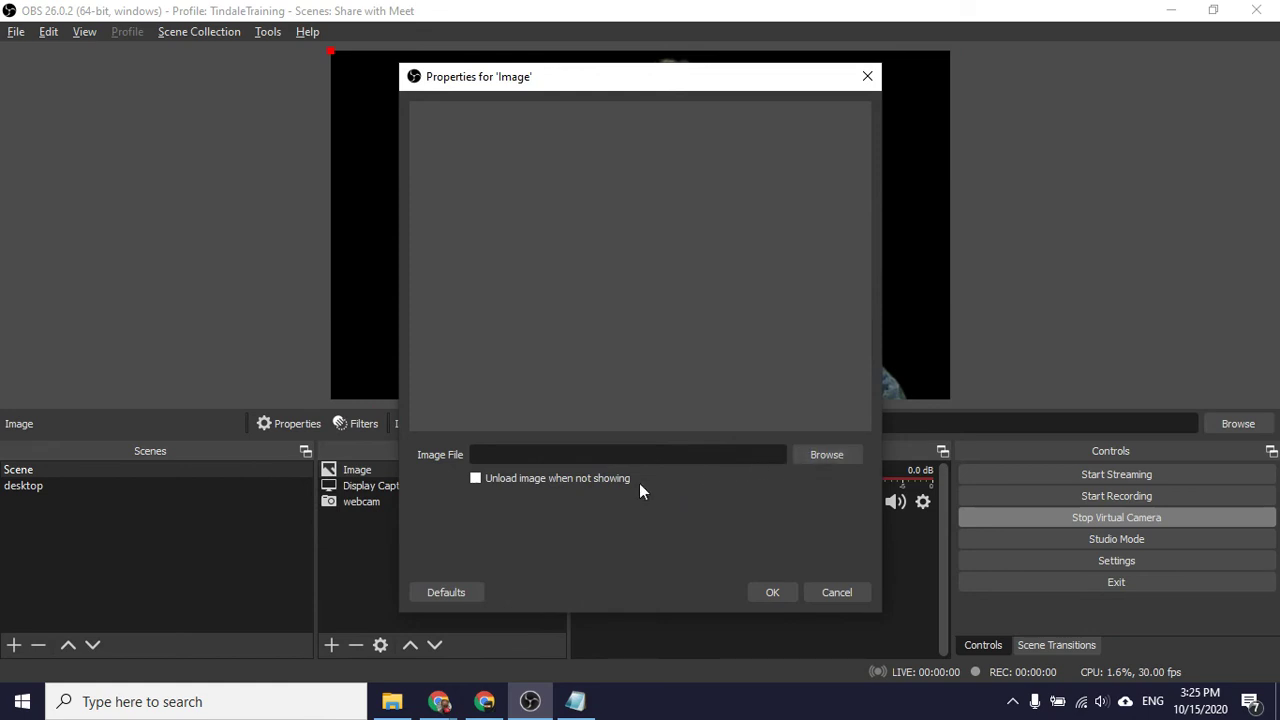
click(812, 454)
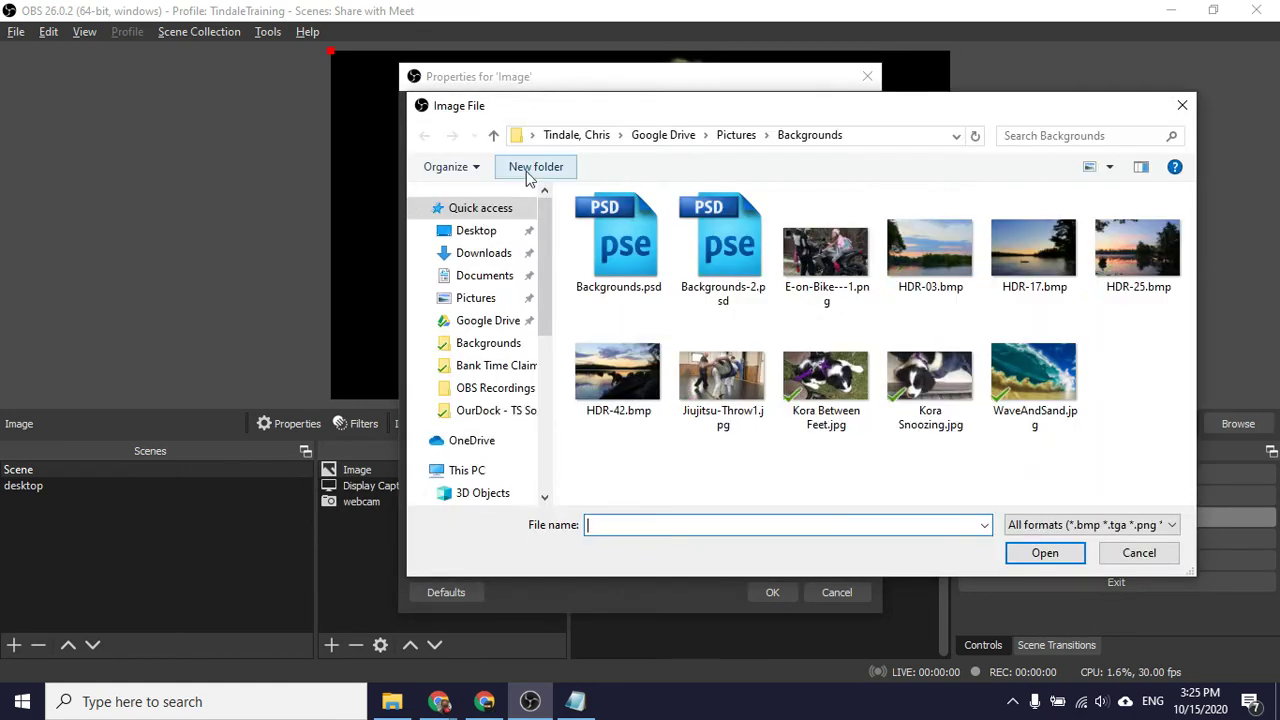
click(620, 392)
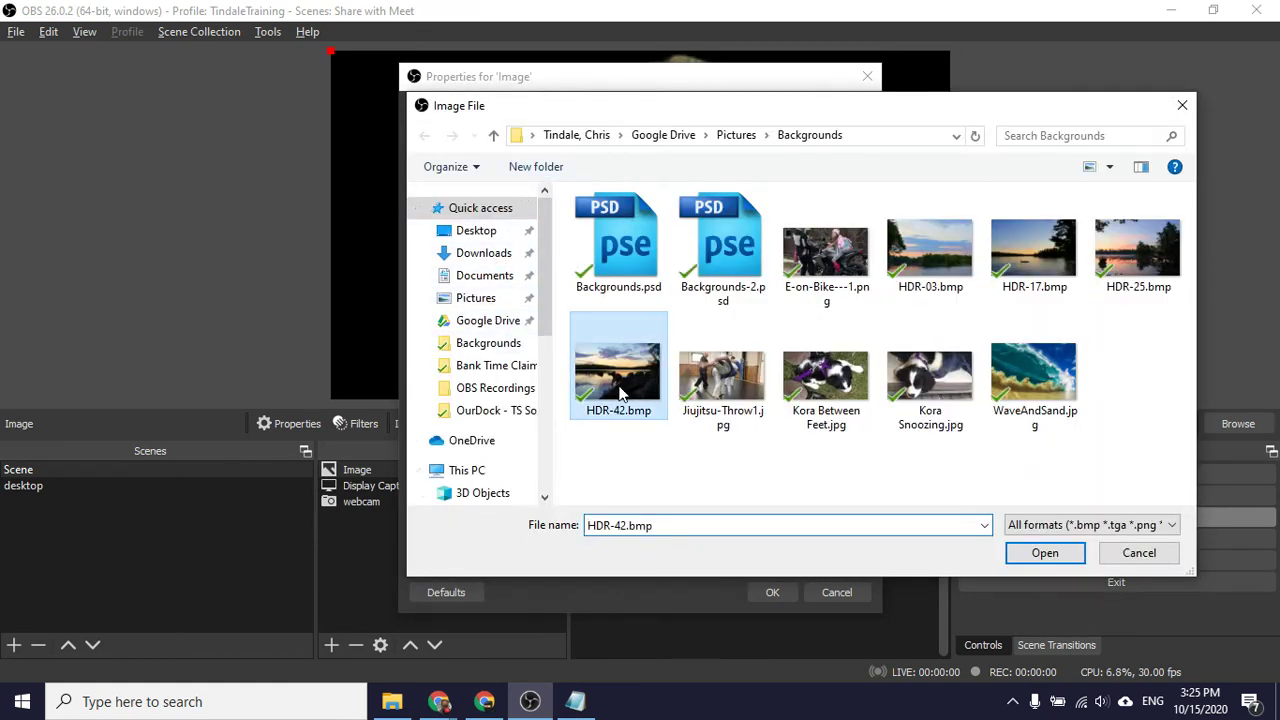
click(1115, 260)
click(1050, 553)
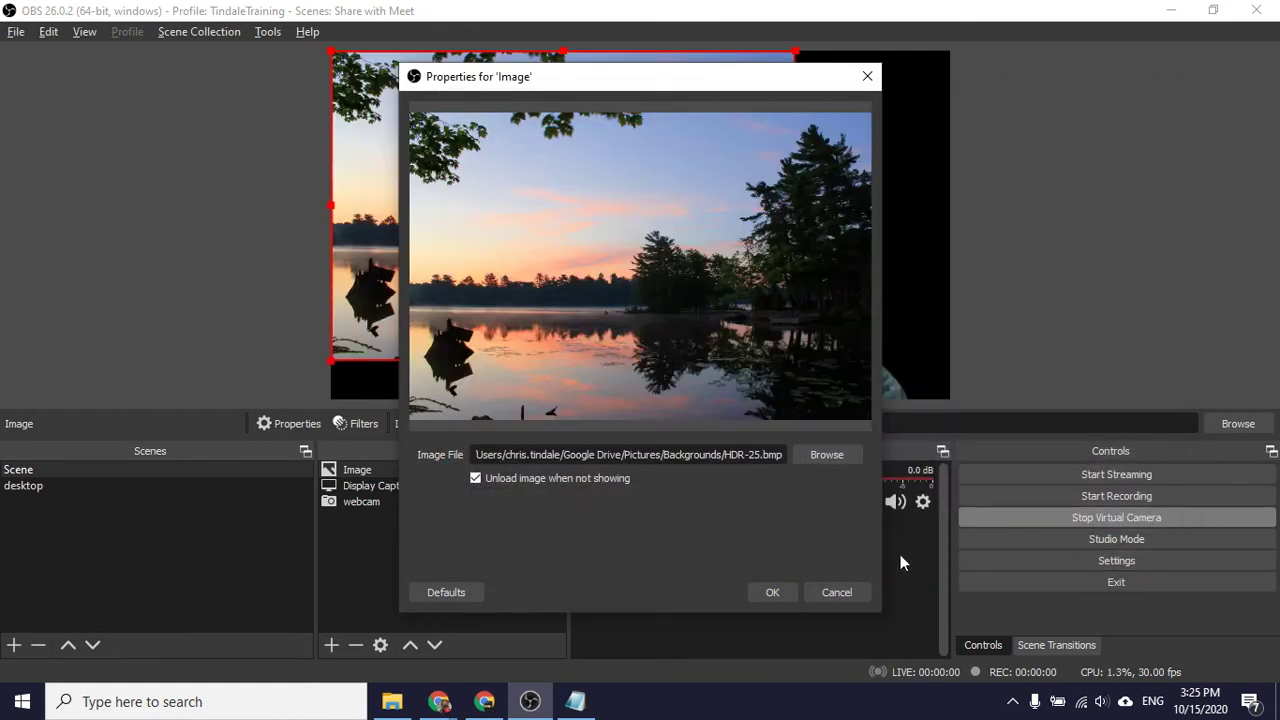
click(773, 593)
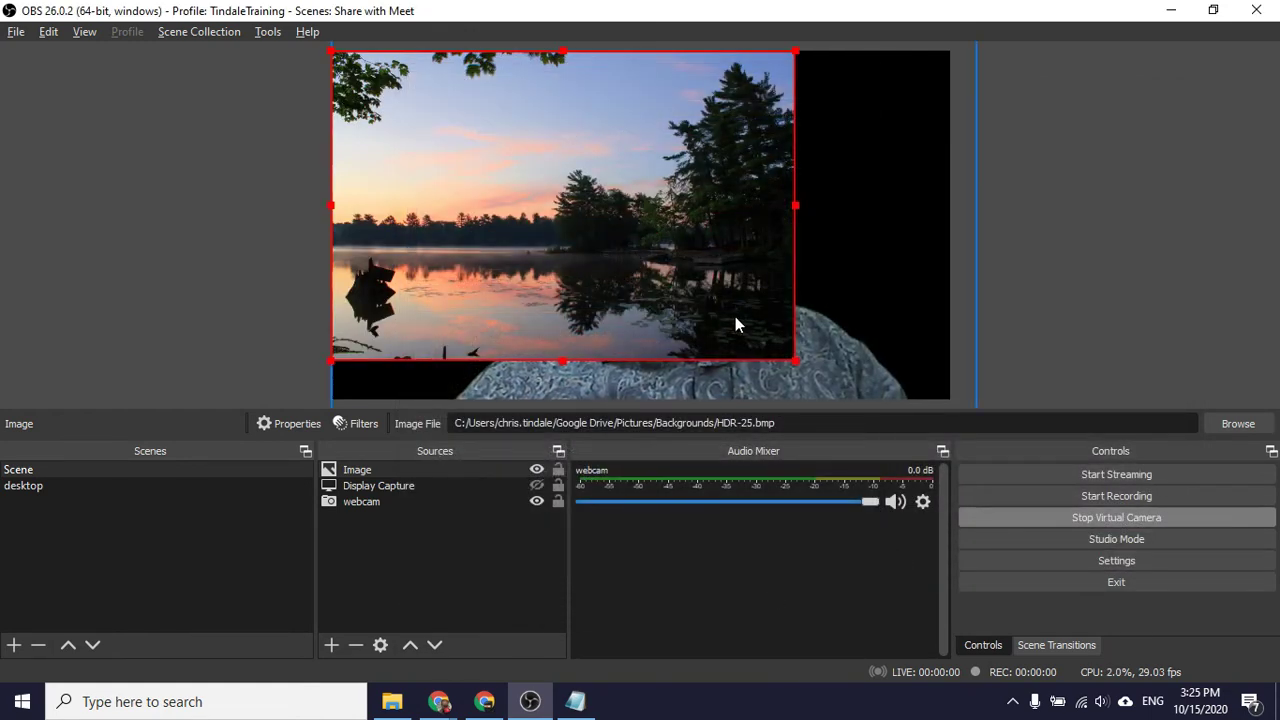
Stretch the lake image to fill the whole canvas, covering the black strip.
drag(793, 360, 904, 390)
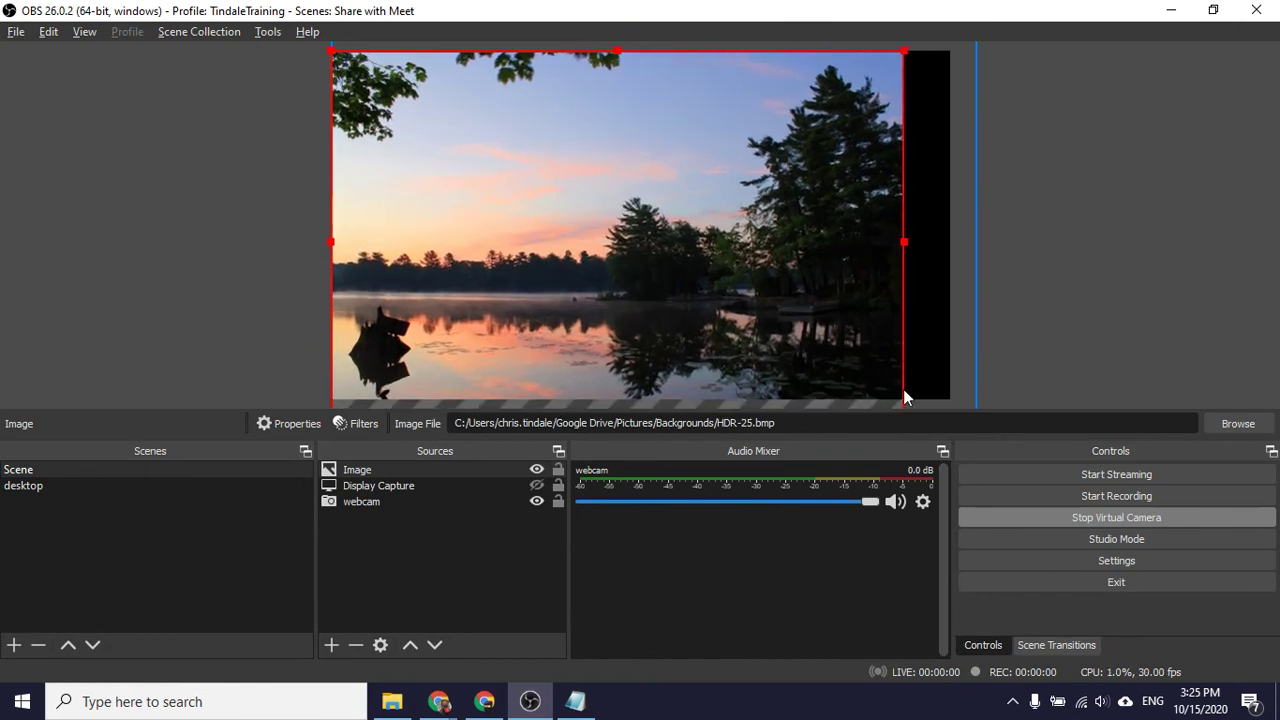
drag(810, 313, 846, 315)
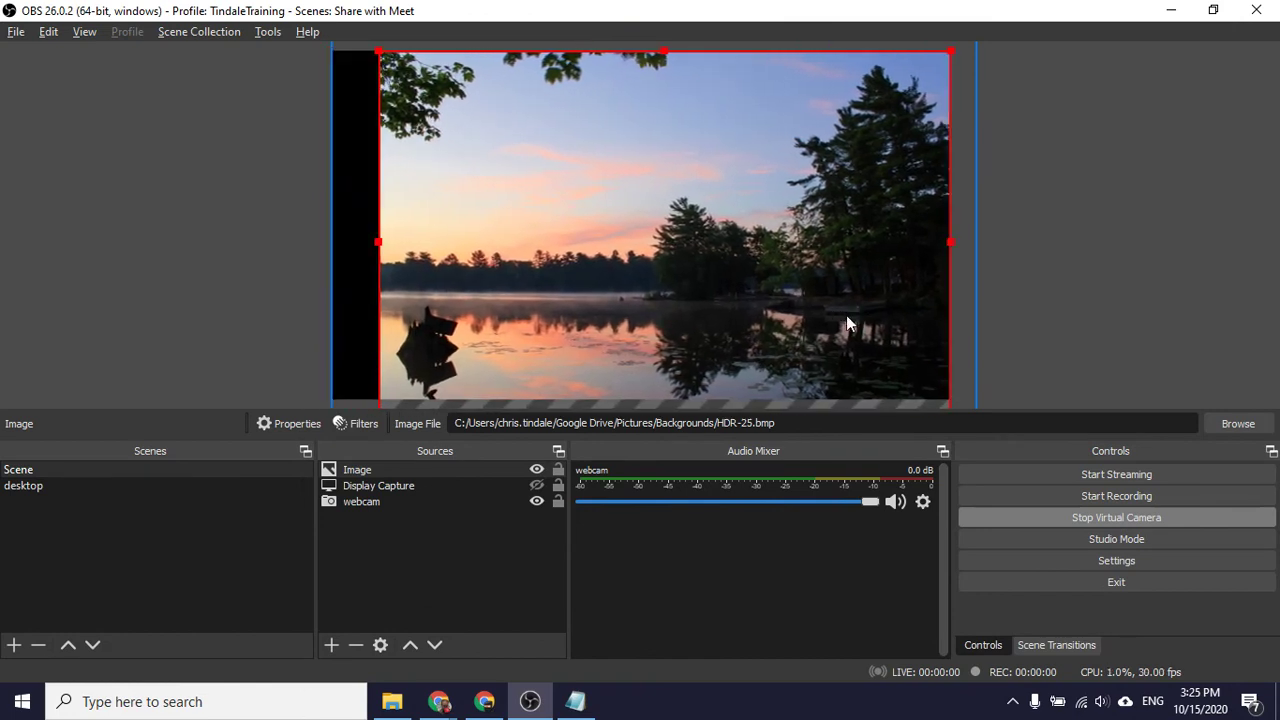
click(384, 252)
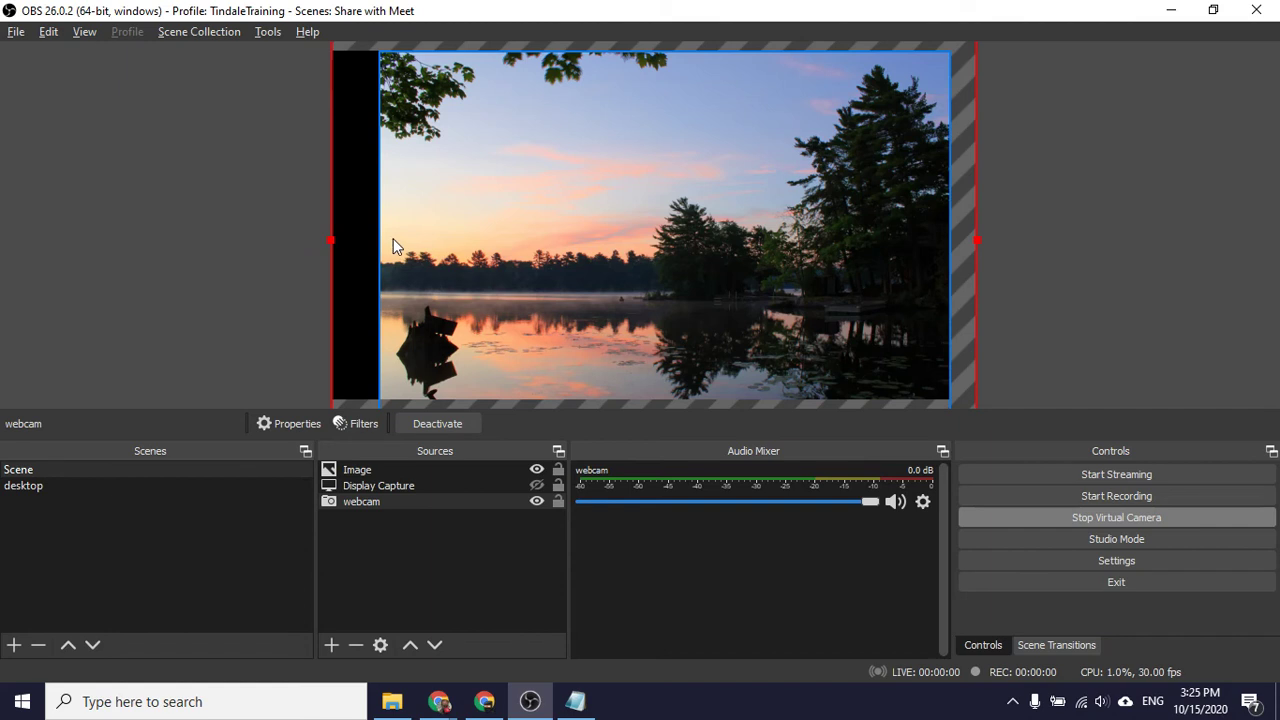
click(669, 176)
drag(374, 245, 333, 245)
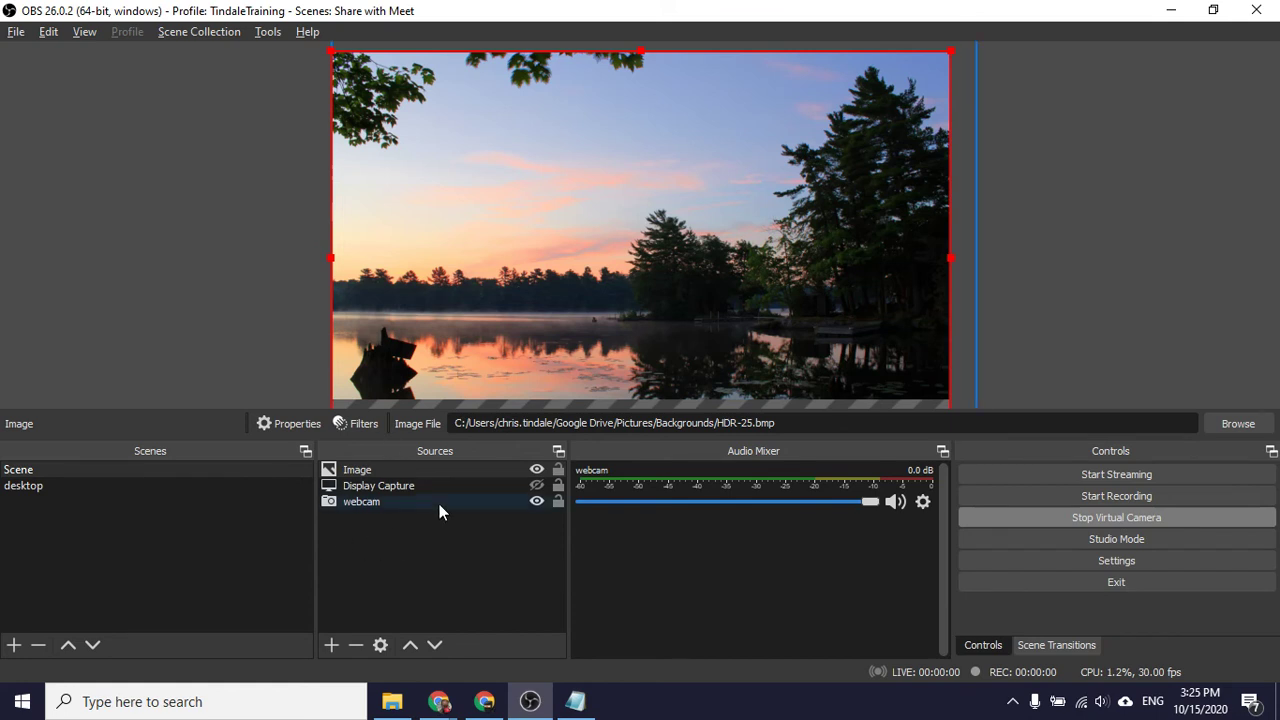
right_click(415, 486)
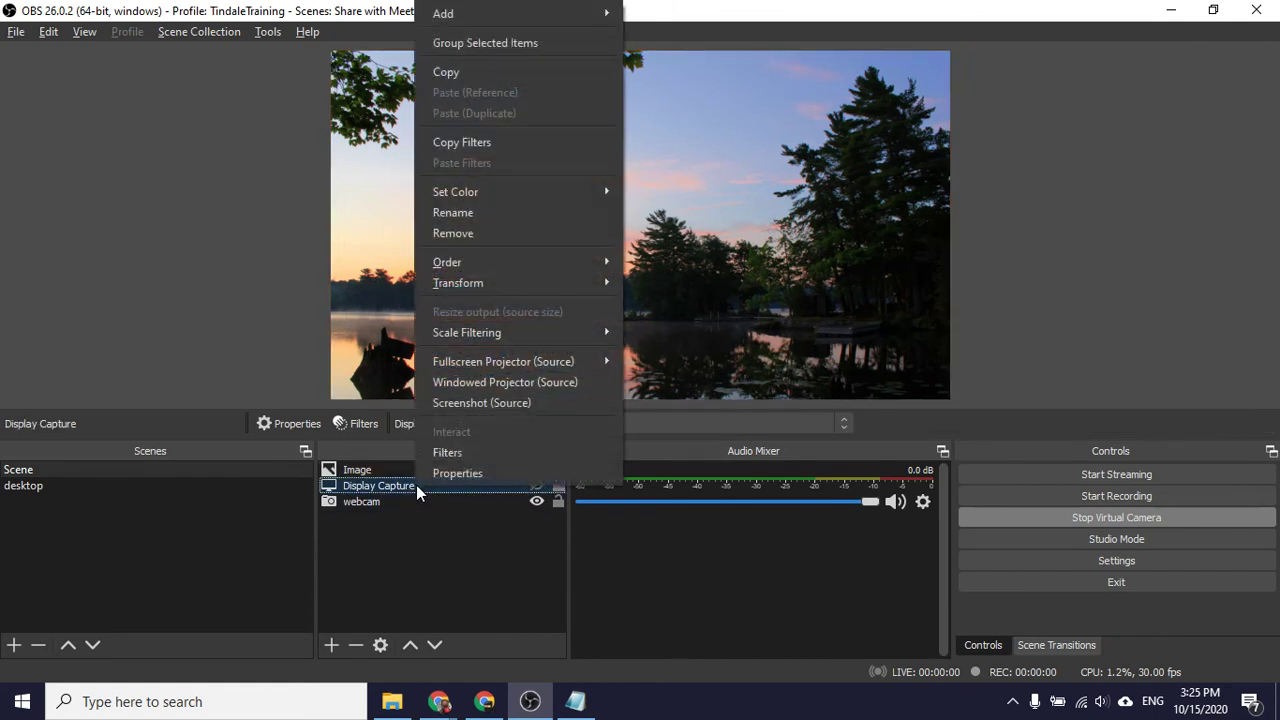
Remove the Display Capture source and move the Image source below the webcam in Sources.
click(452, 236)
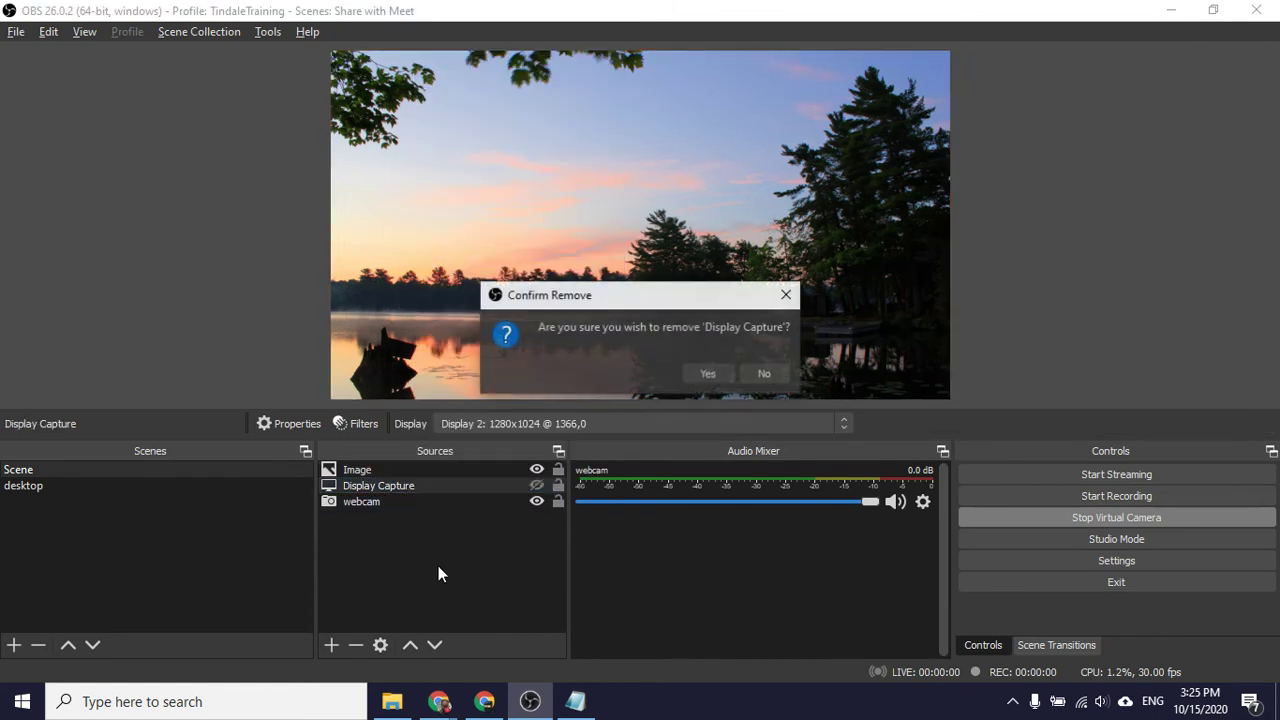
click(708, 375)
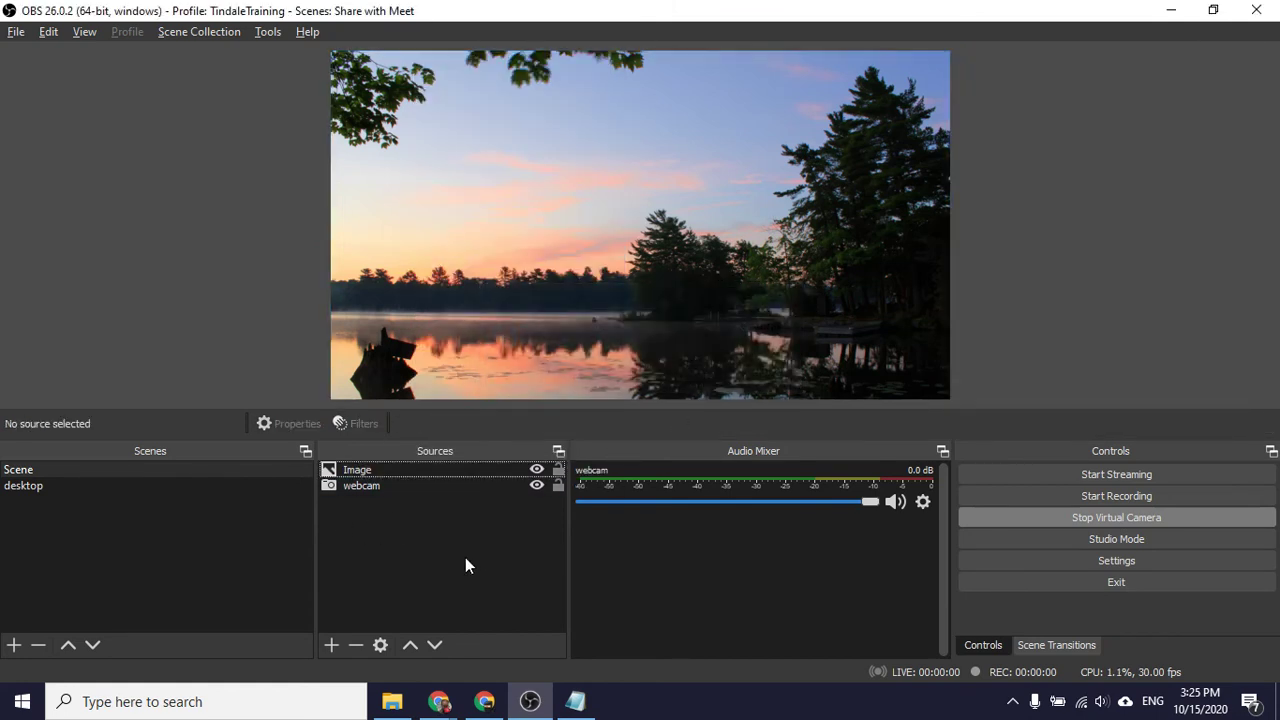
click(416, 471)
drag(416, 473, 416, 491)
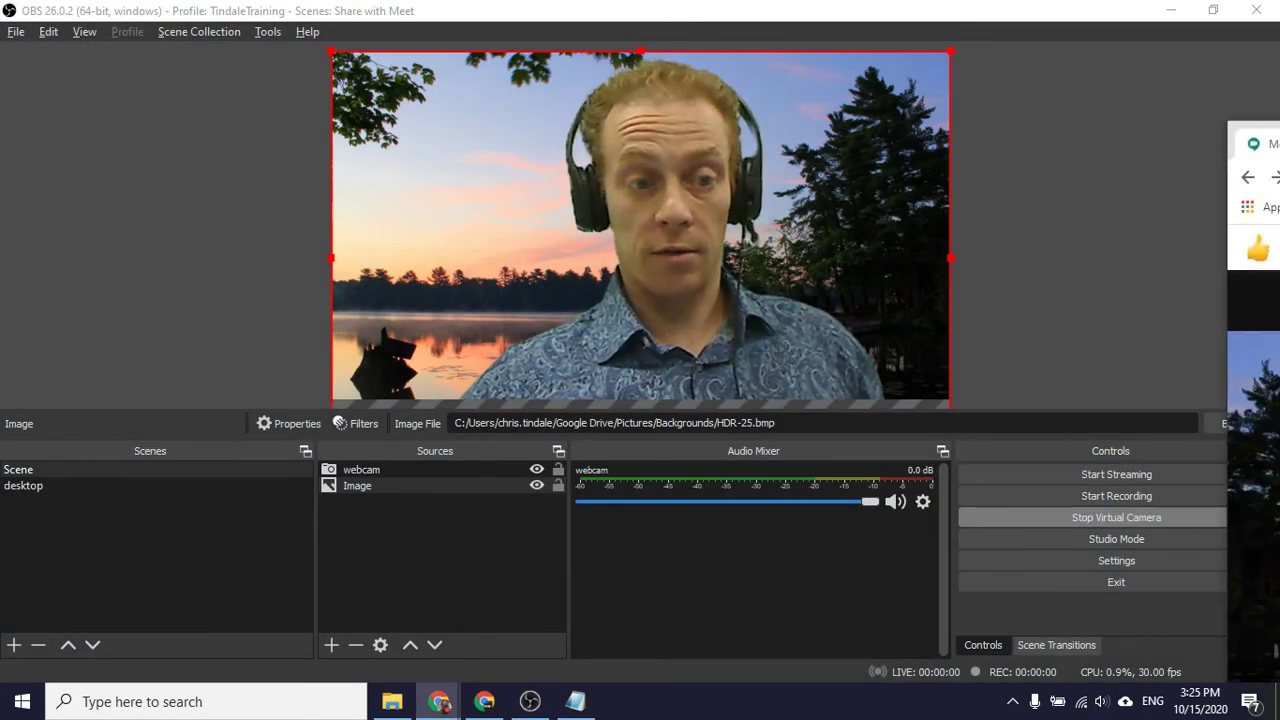
Bring the Meet window over OBS to check the lake sunset feed, then return it to the right edge.
drag(1279, 51, 782, 54)
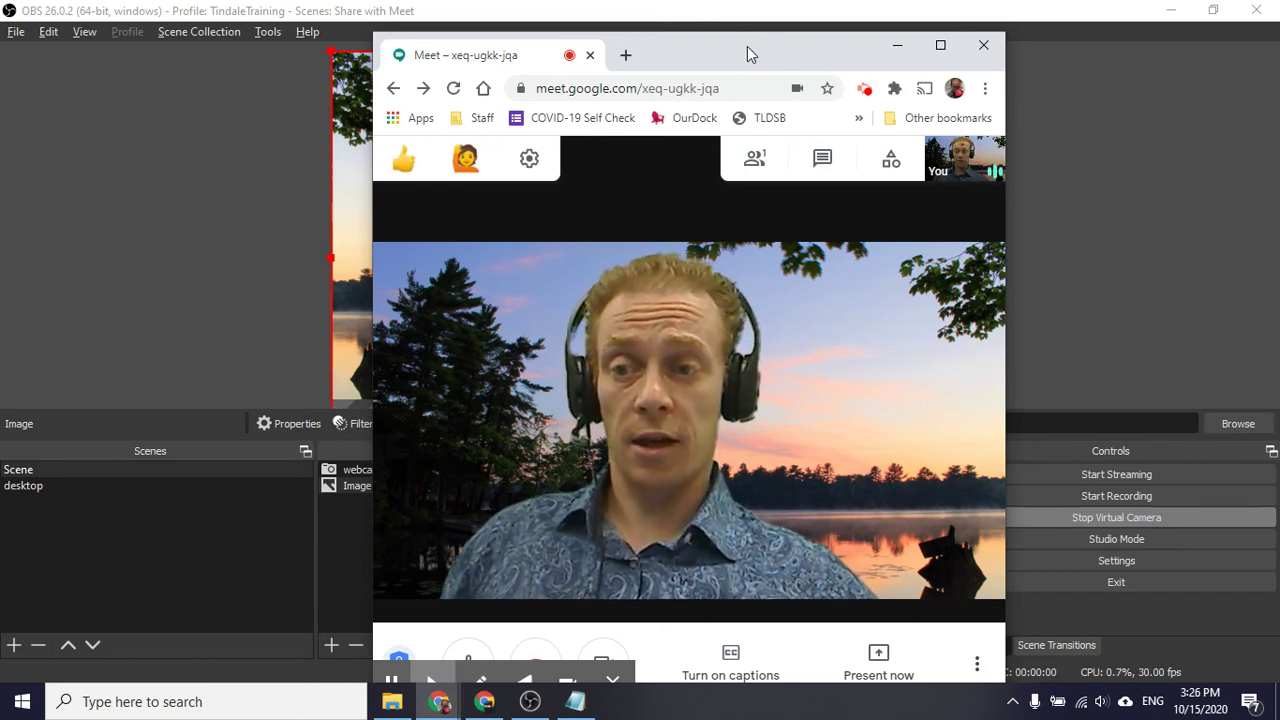
drag(747, 46, 1279, 52)
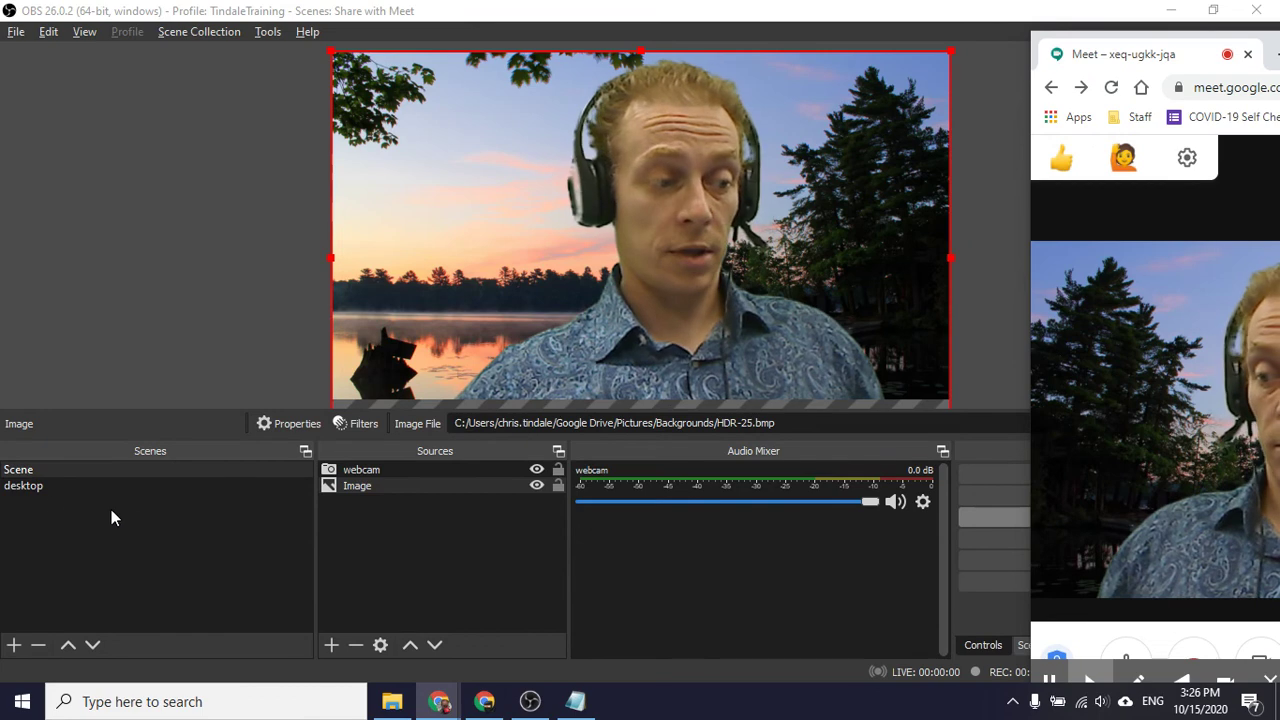
click(44, 486)
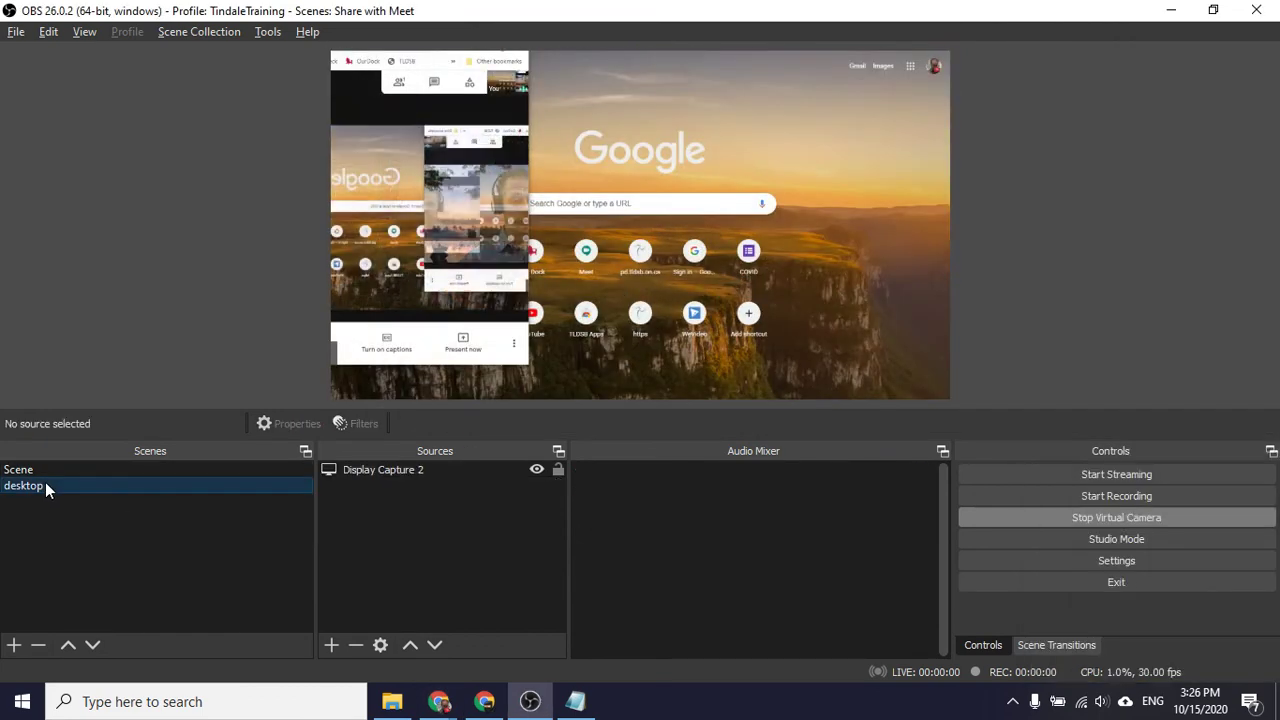
key(alt+Tab)
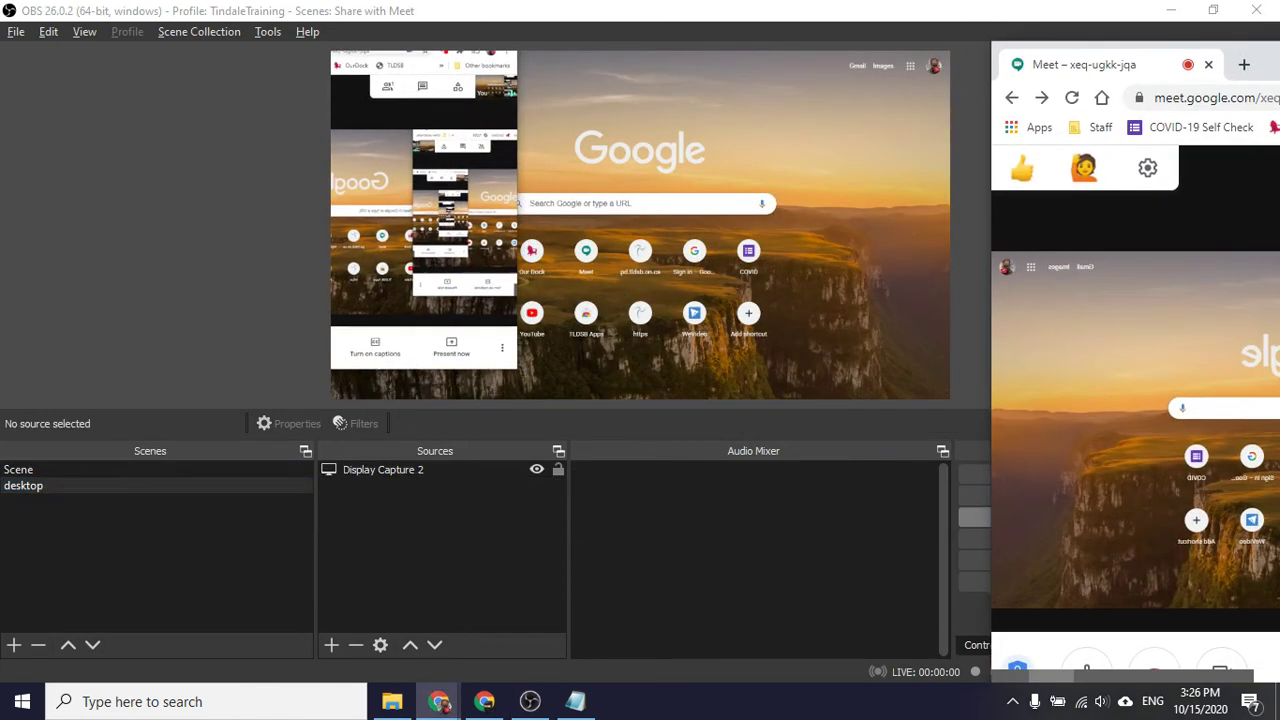
drag(1279, 40, 858, 38)
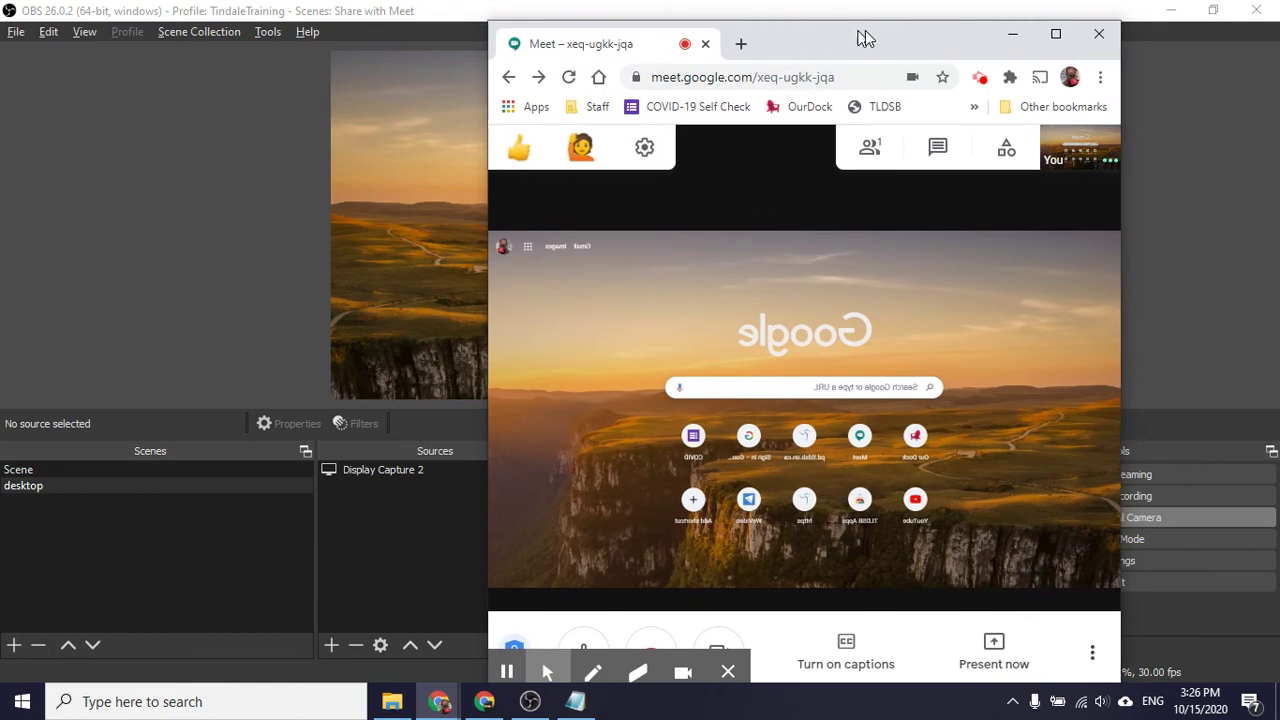
drag(856, 38, 1279, 40)
click(508, 427)
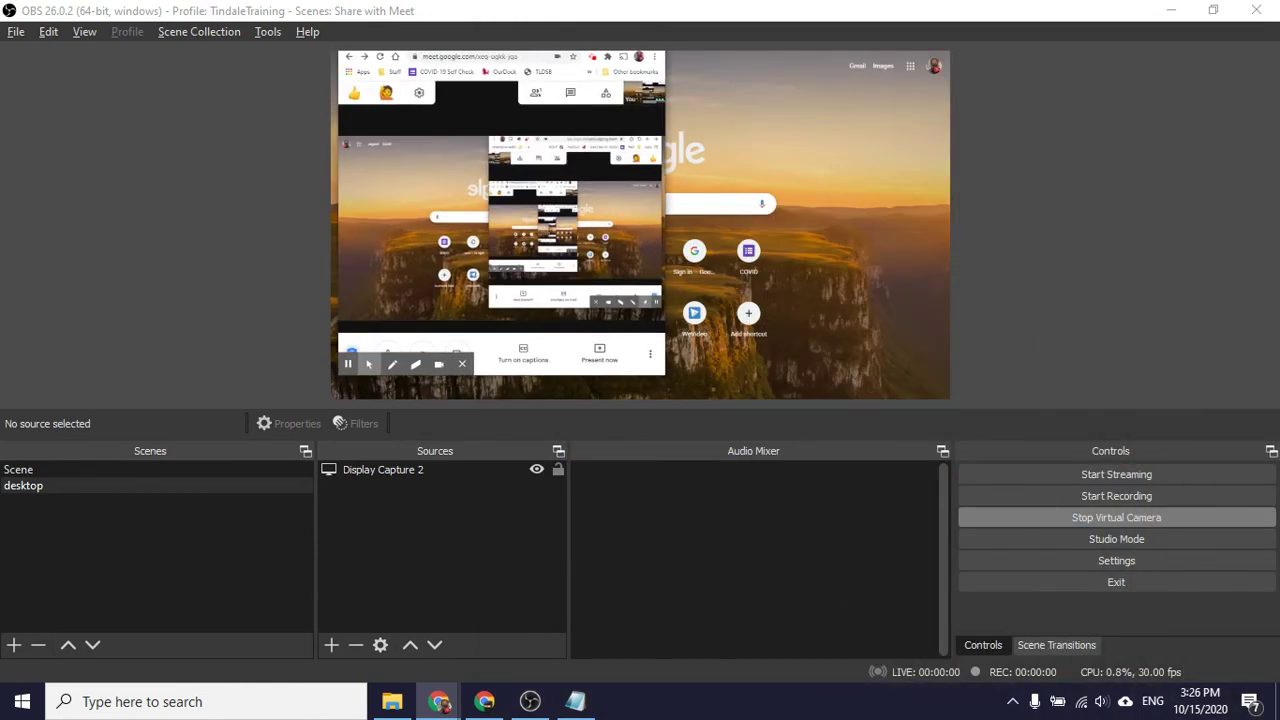
click(222, 471)
click(218, 481)
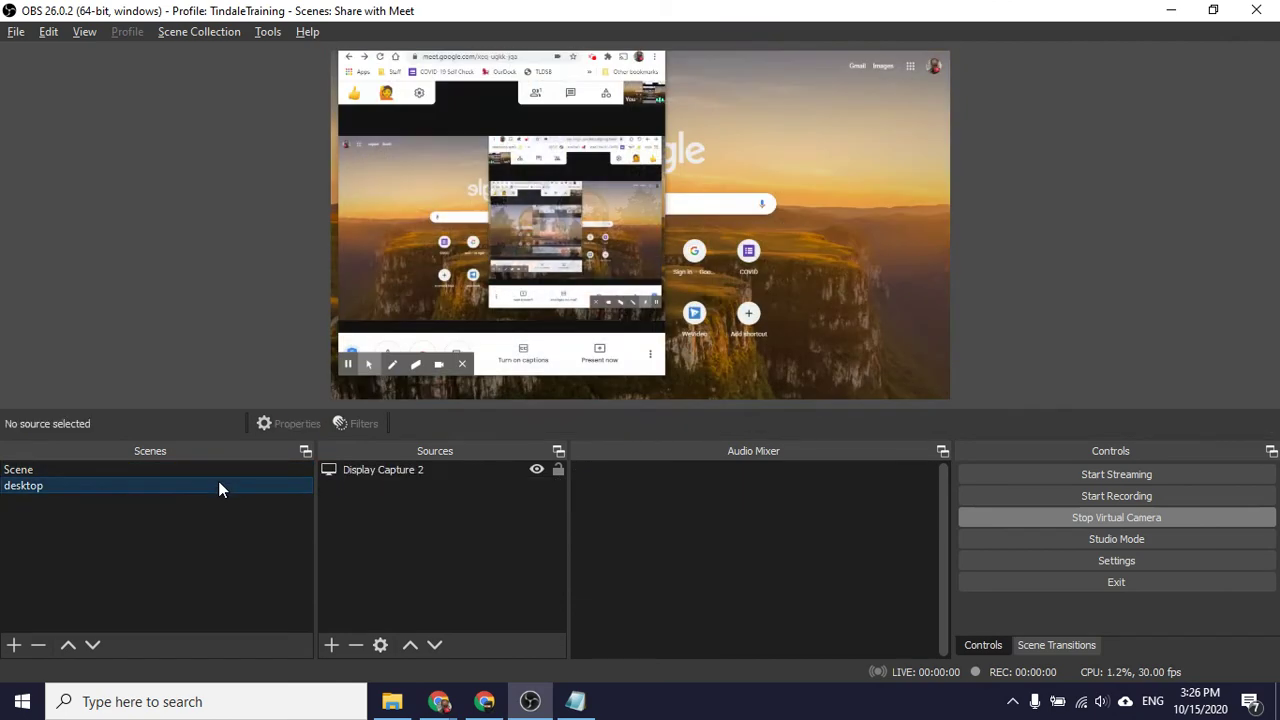
click(219, 467)
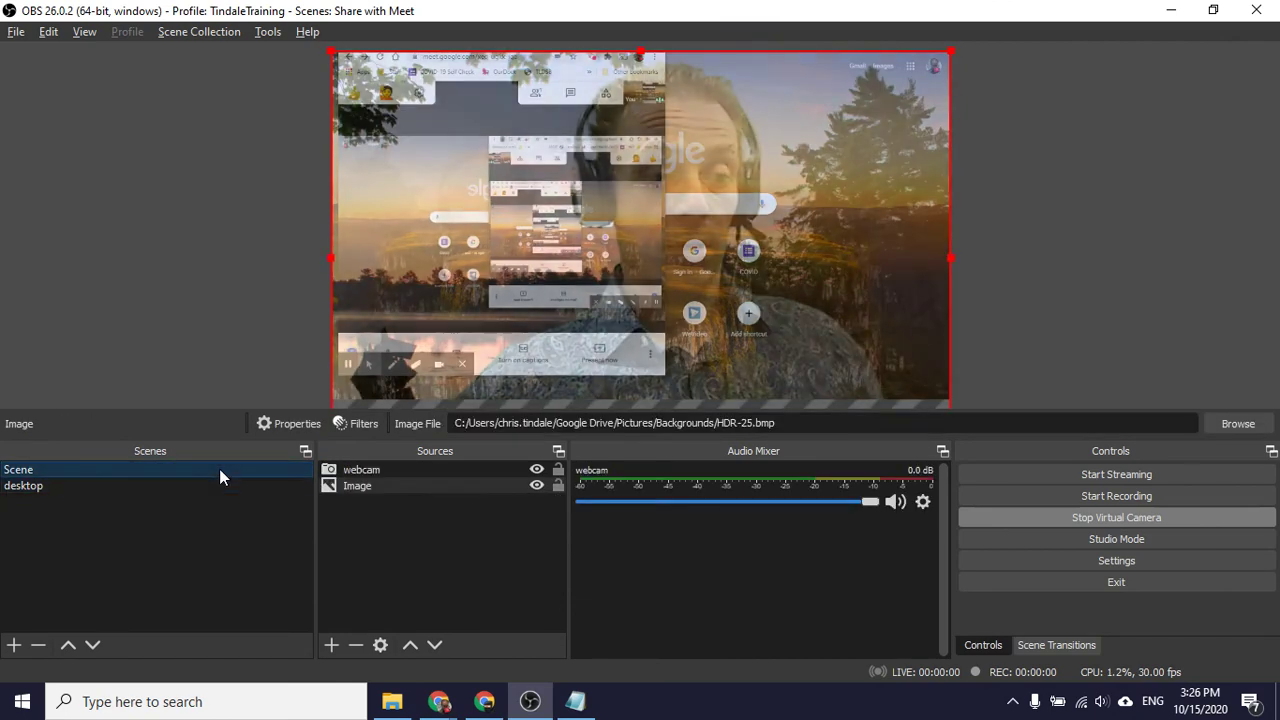
click(218, 486)
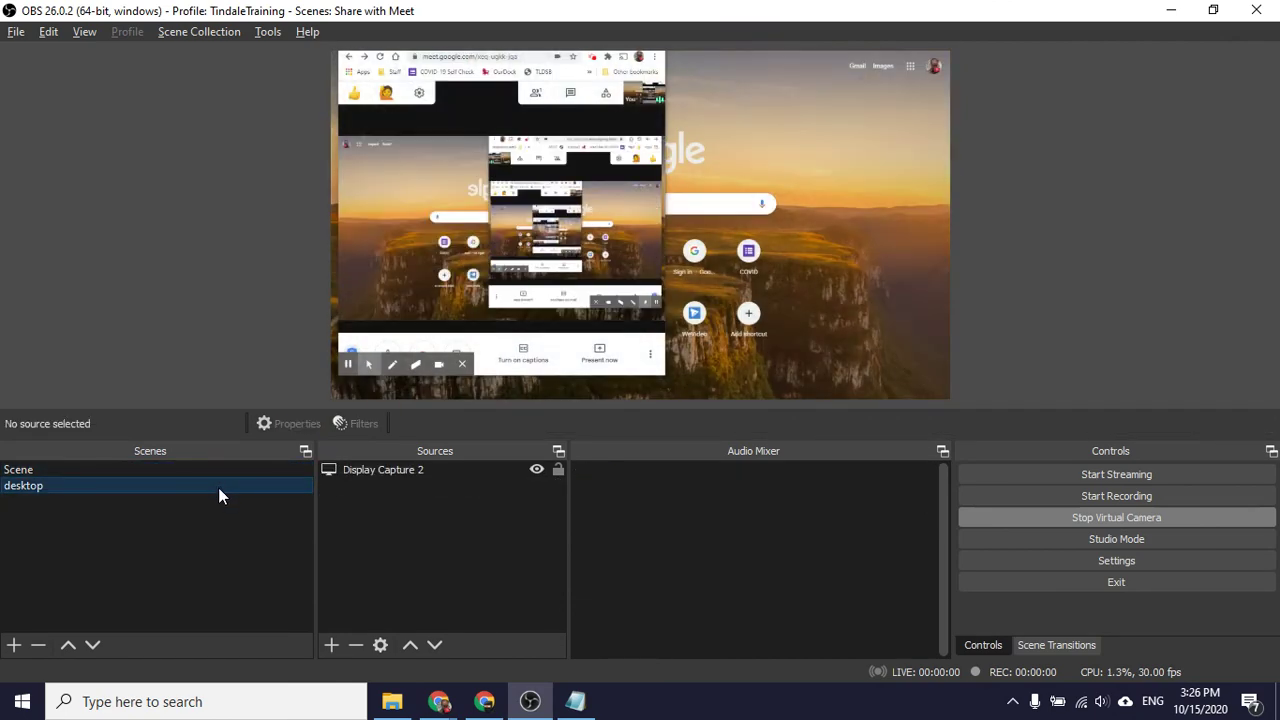
click(228, 470)
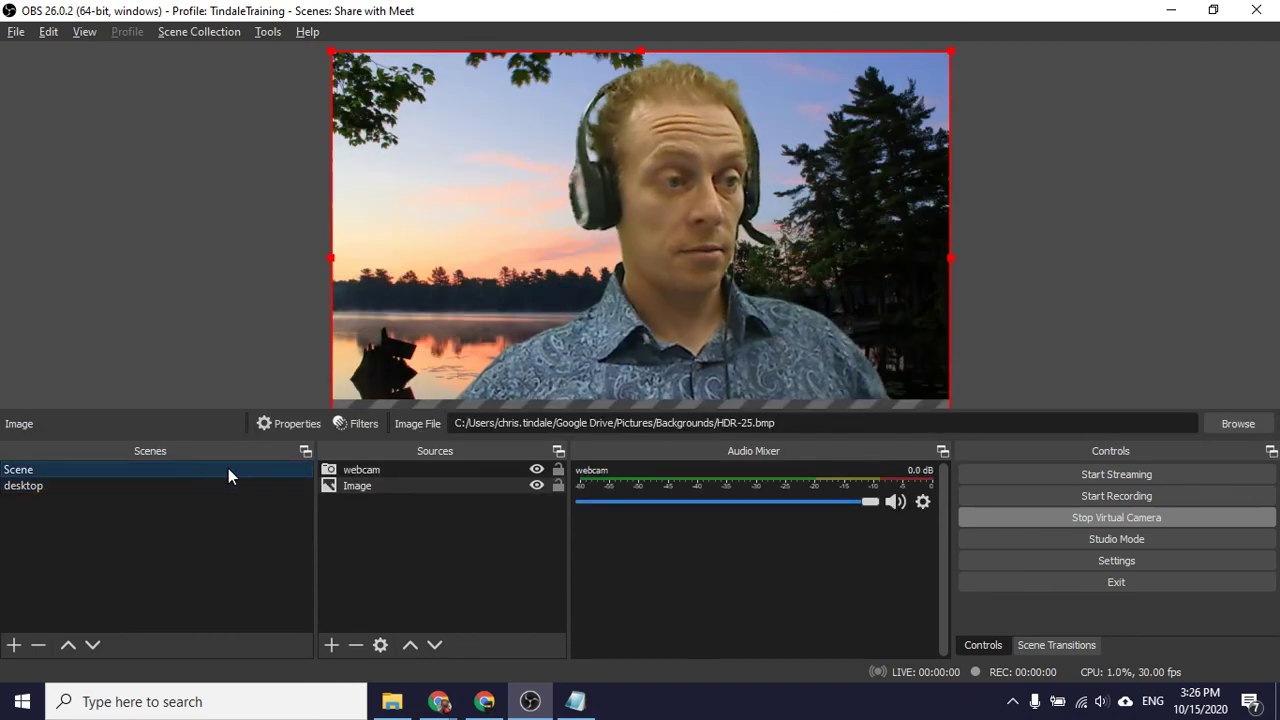
click(269, 34)
Load the 'Webcam for Meet' collection and go live with its 'Talking w Sidebar' scene.
mouse_move(189, 34)
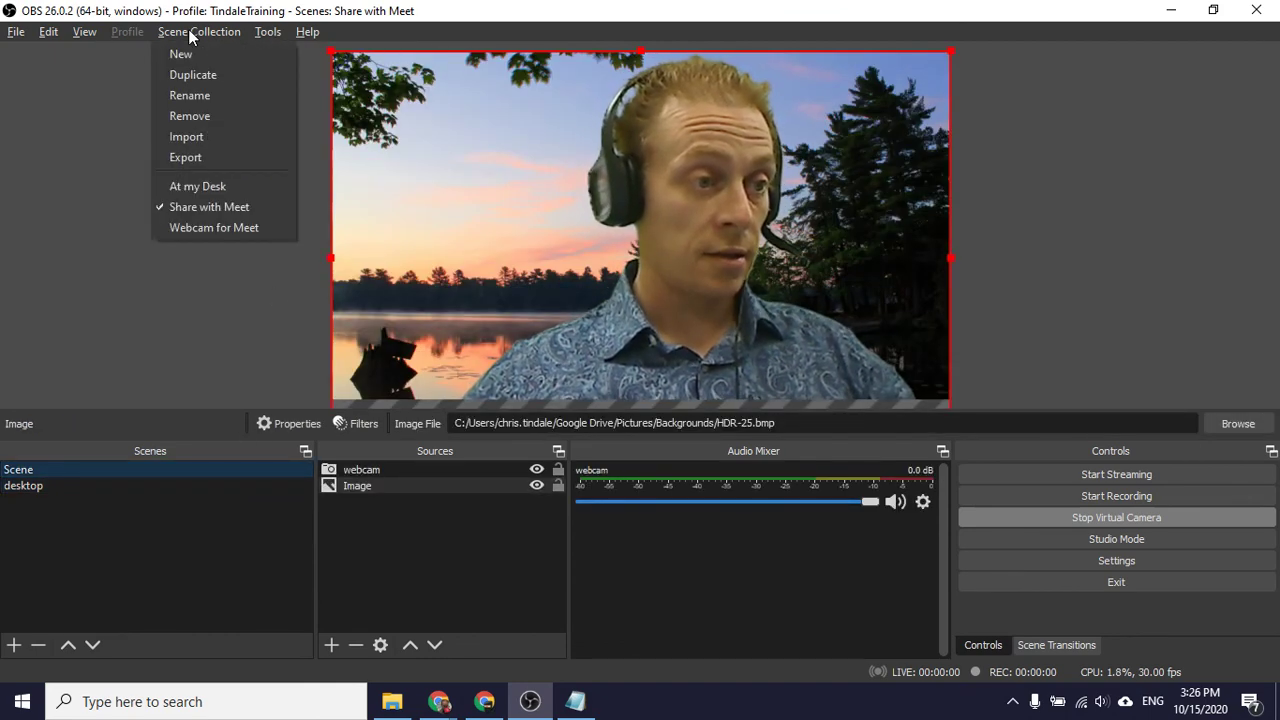
click(176, 230)
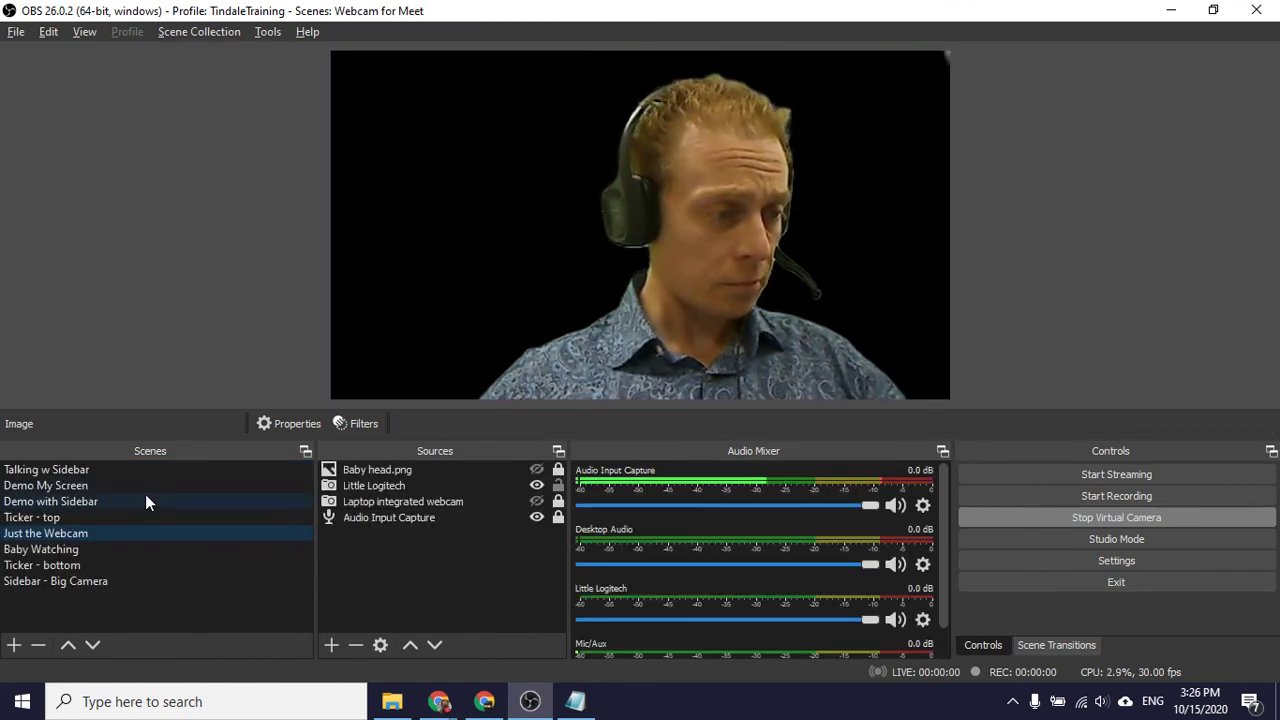
click(86, 469)
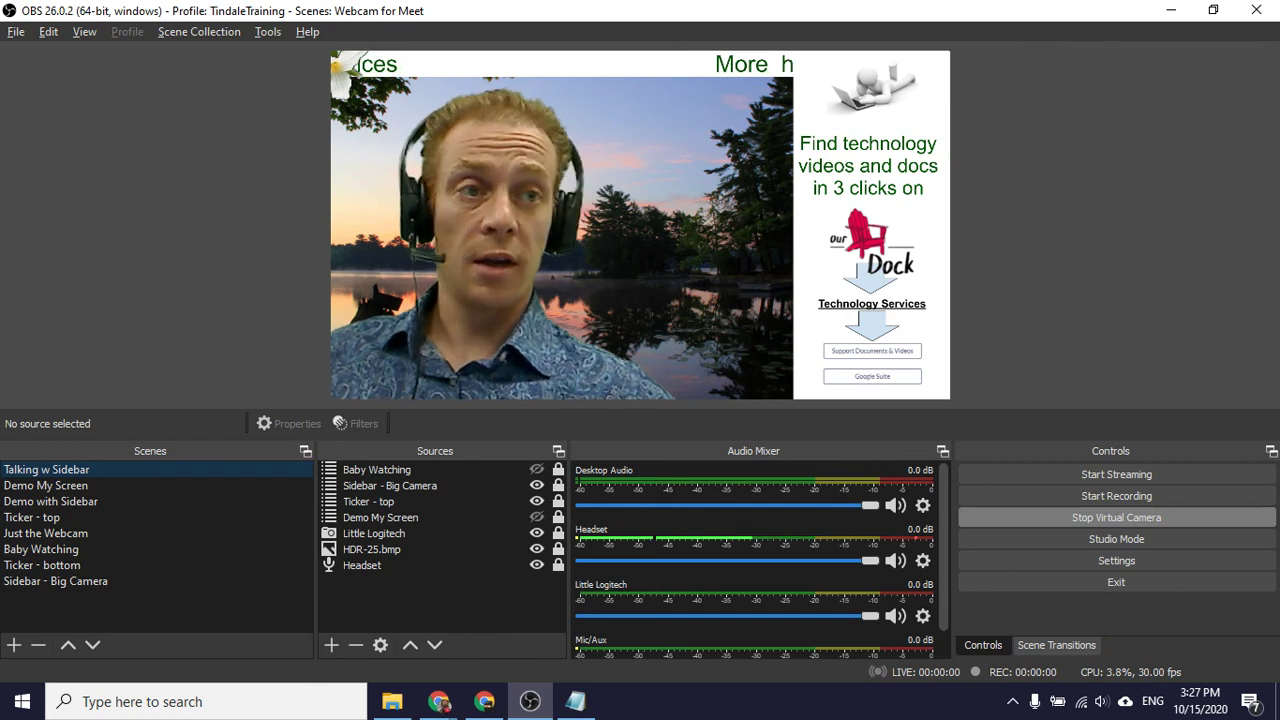
click(439, 701)
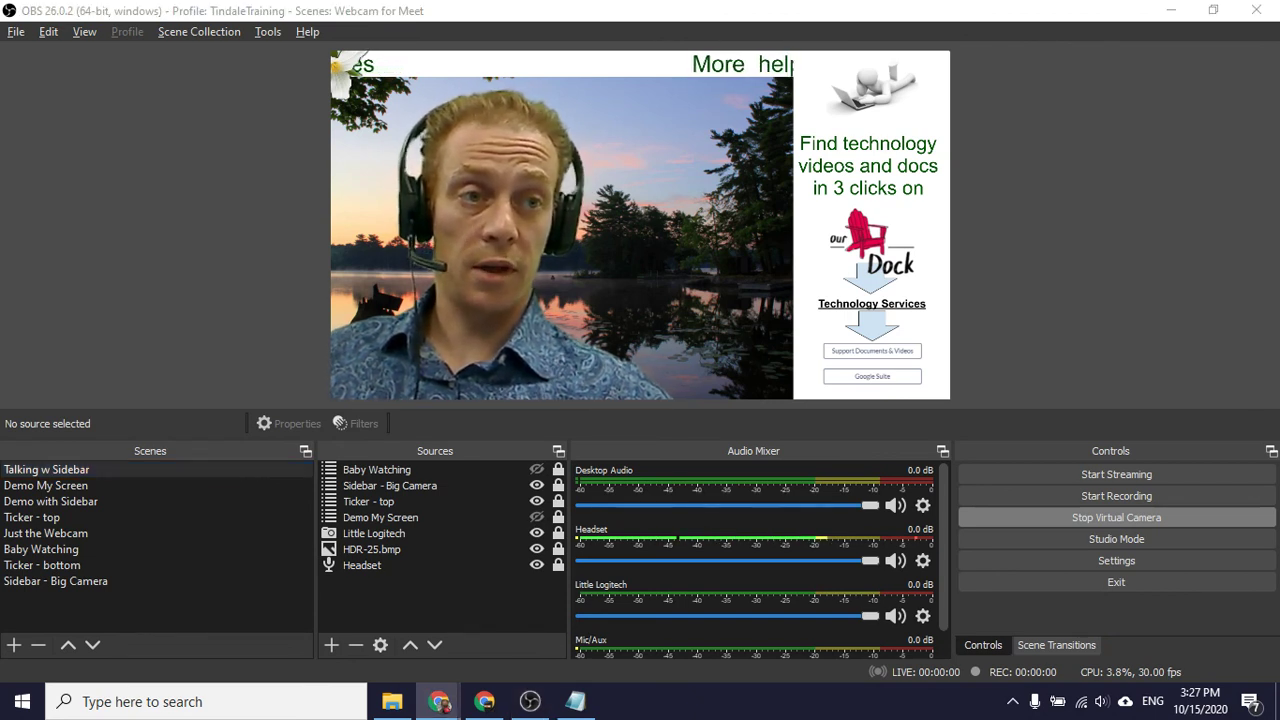